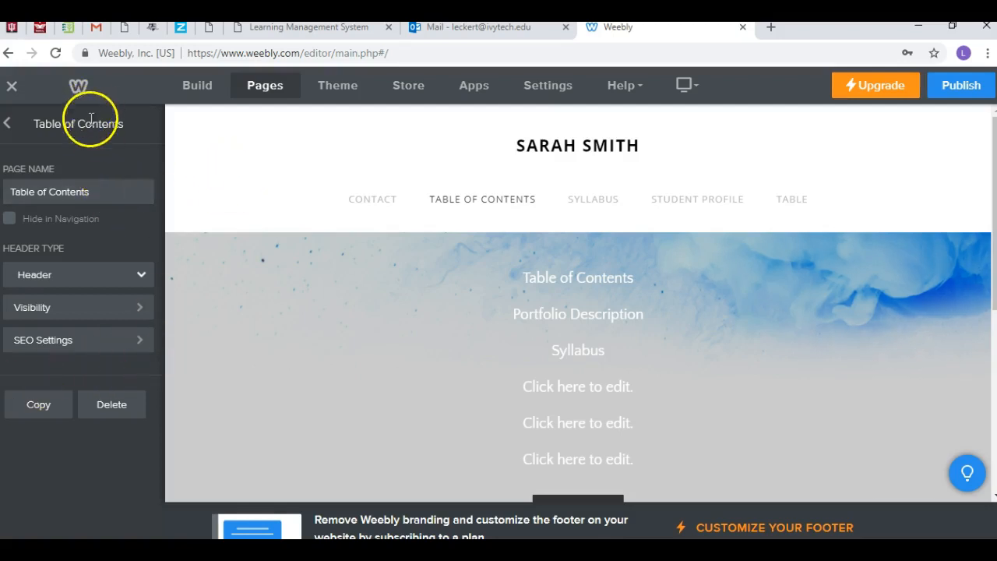
Step: Add a new standard page to the site and name it "Test Table of Contents"
click(7, 123)
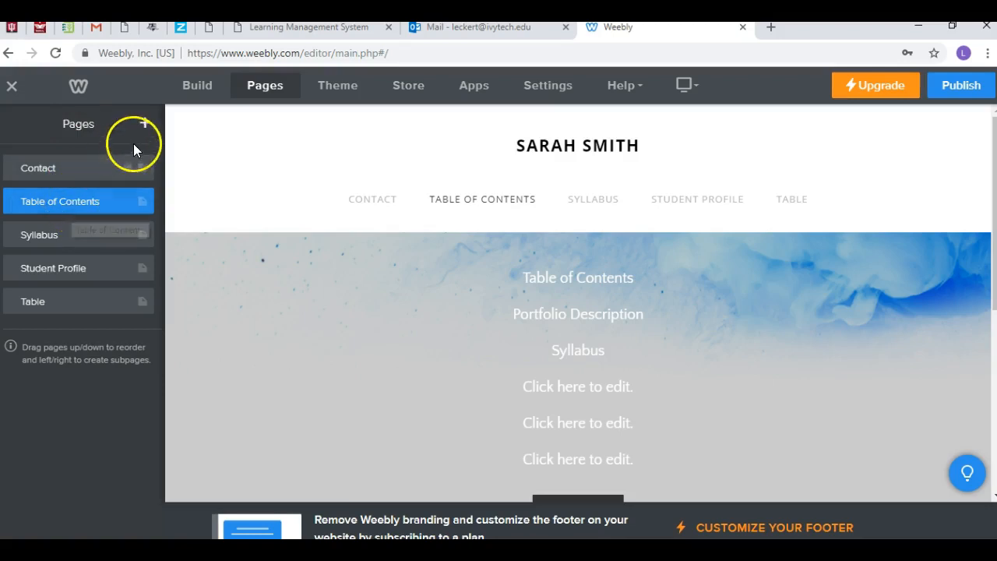
click(145, 124)
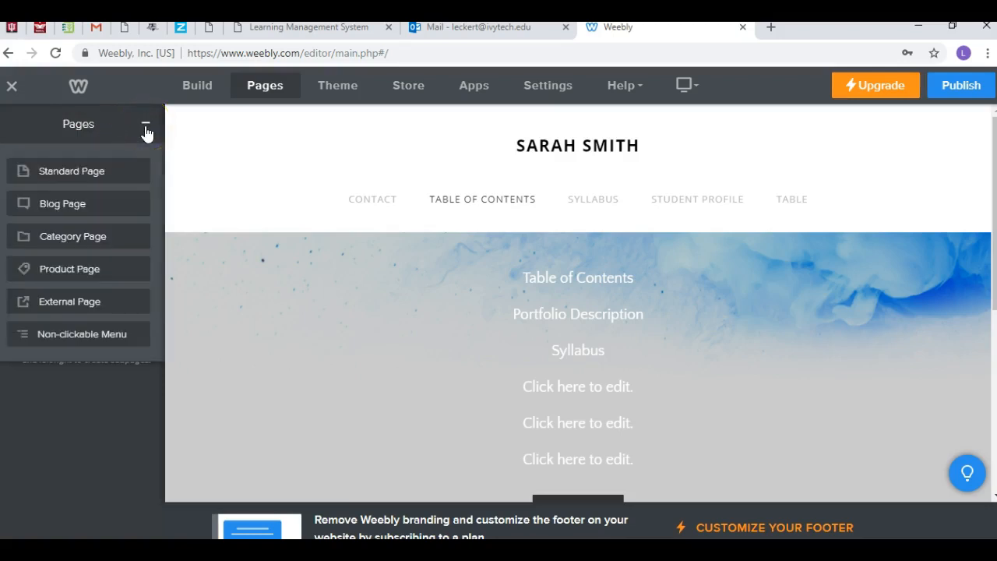
click(110, 184)
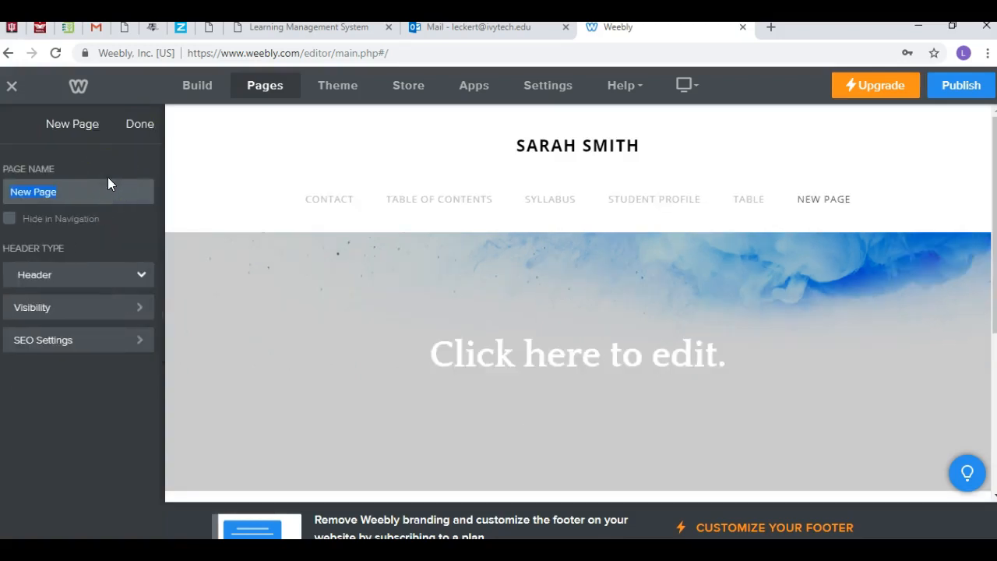
text(Test Table of Contents)
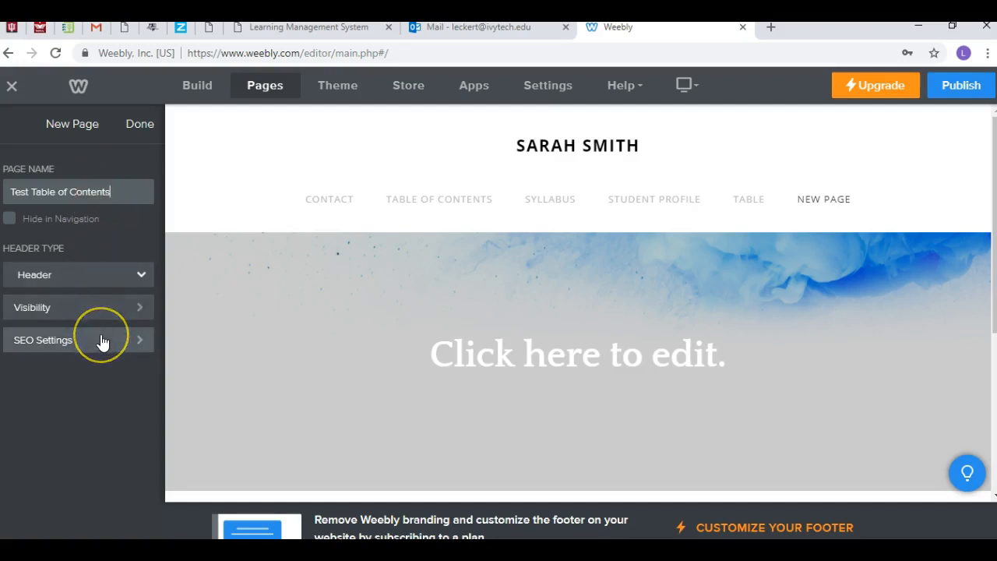
click(141, 132)
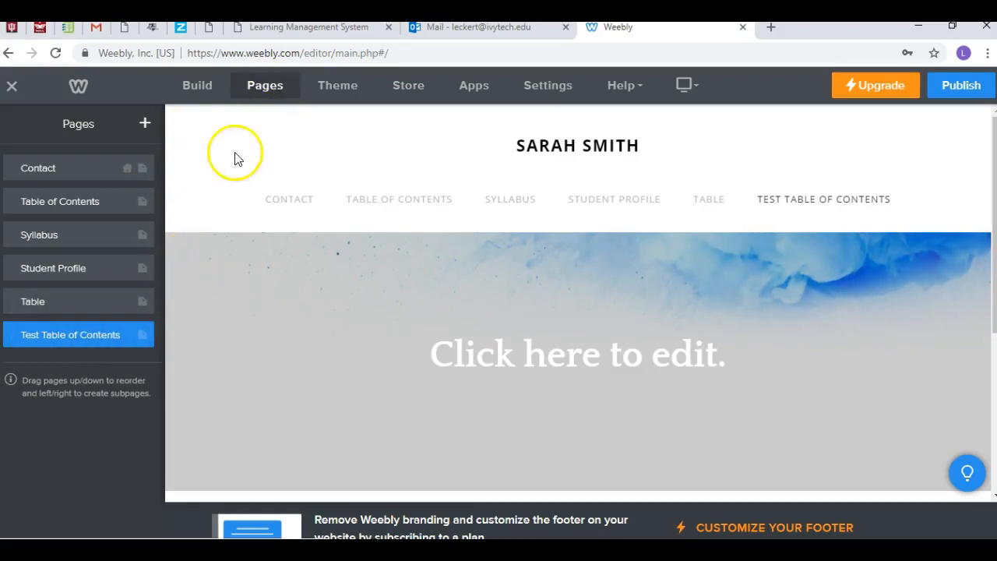
Step: Turn off the site title shown above the navigation on the Test Table of Contents page
click(94, 341)
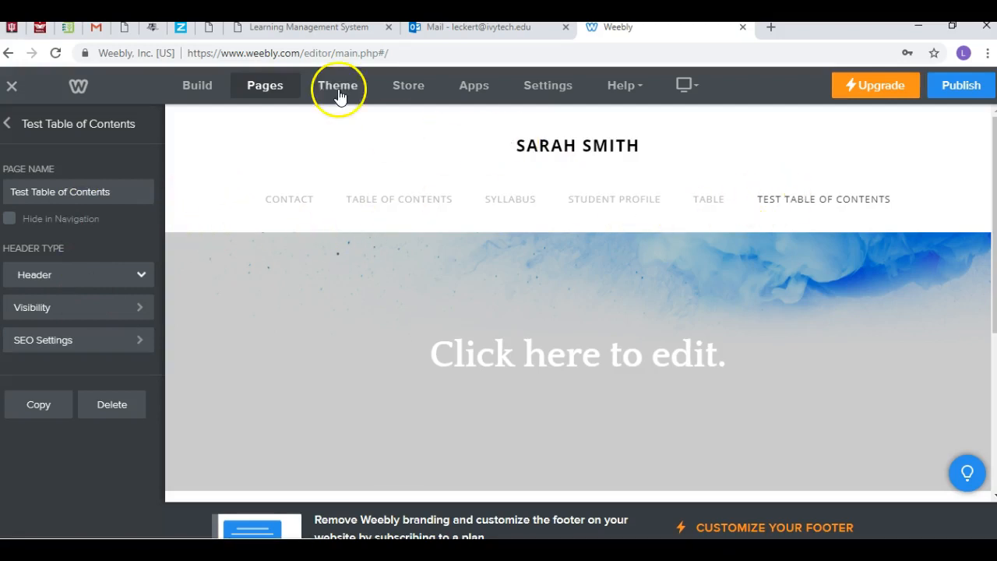
click(209, 86)
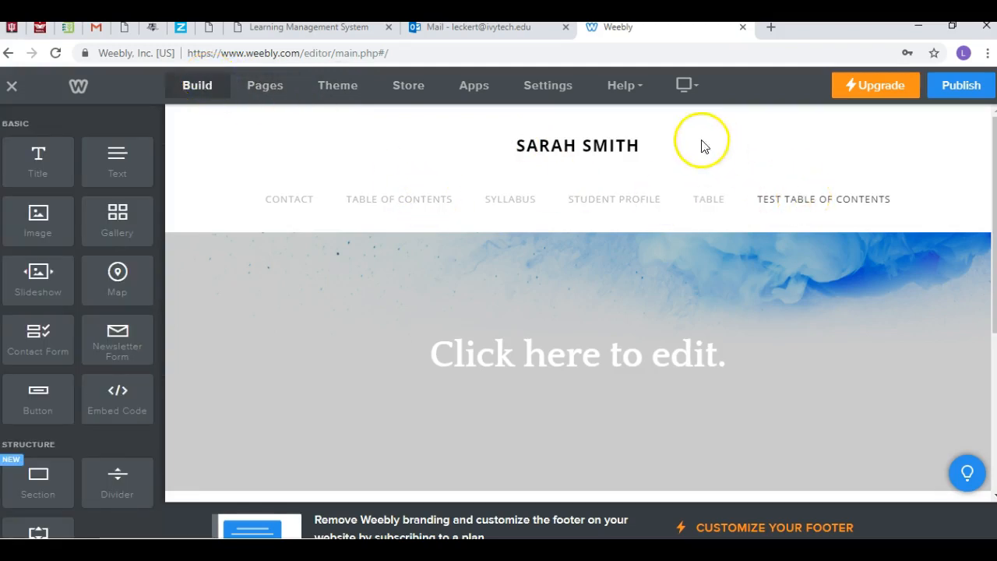
click(620, 146)
click(596, 190)
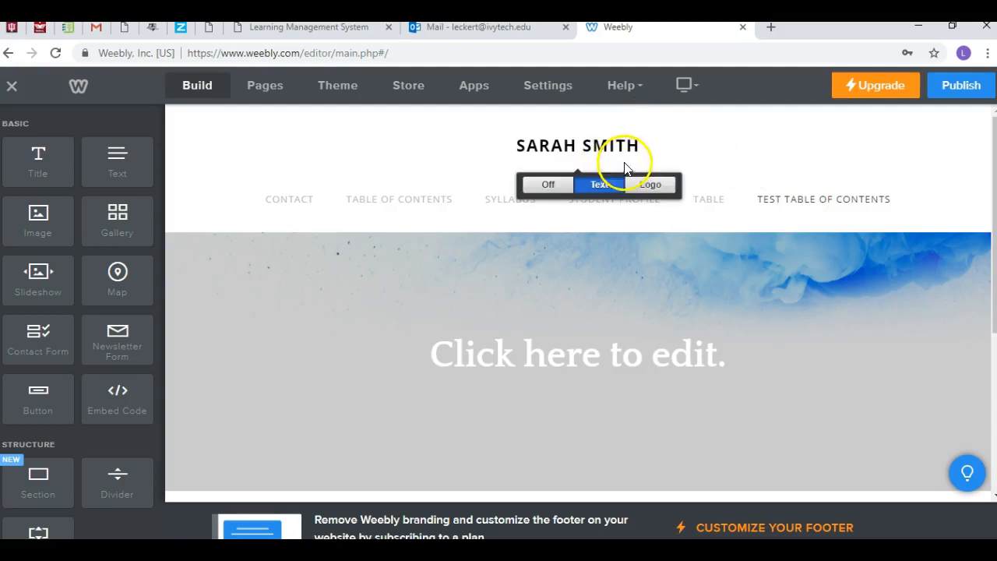
mouse_move(641, 147)
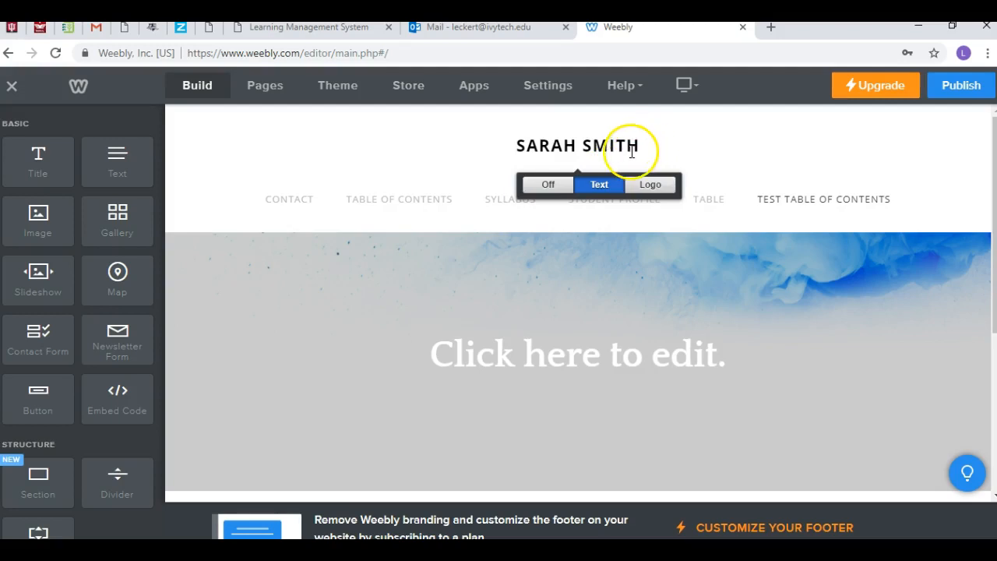
click(549, 185)
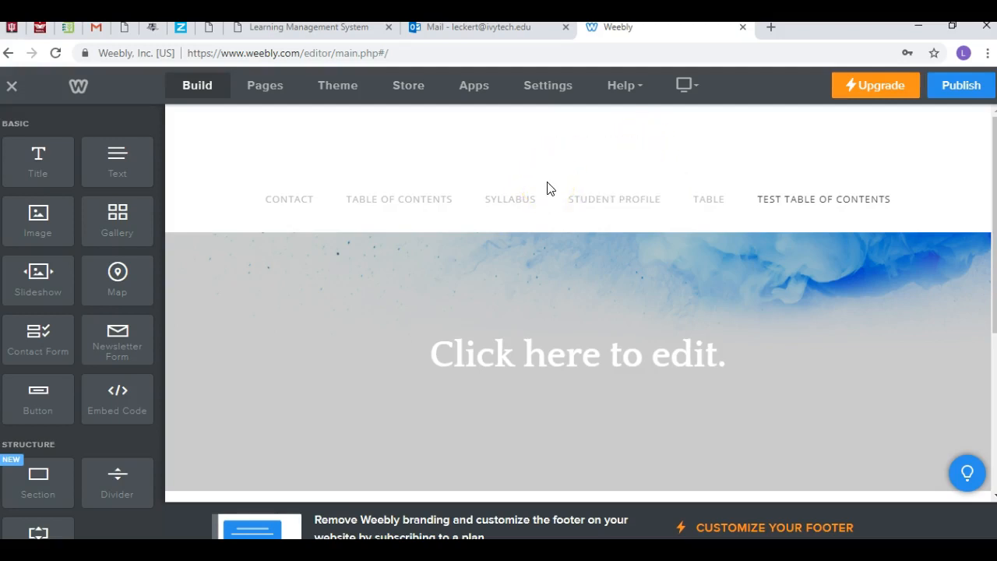
Step: Add a text block above the banner's placeholder heading and replace the heading with the portfolio owner's full name followed by "Portfolio"
drag(105, 165, 495, 165)
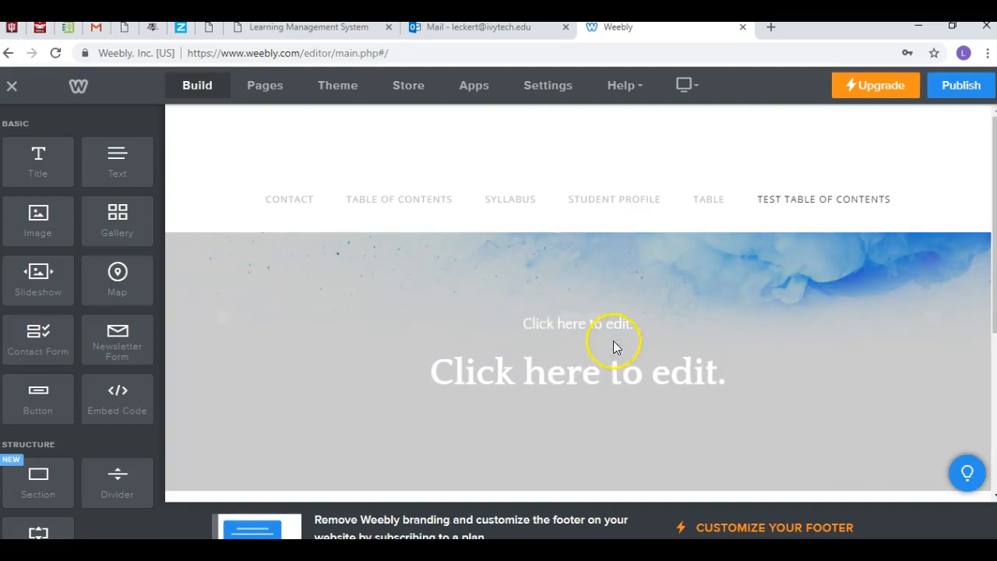
click(598, 378)
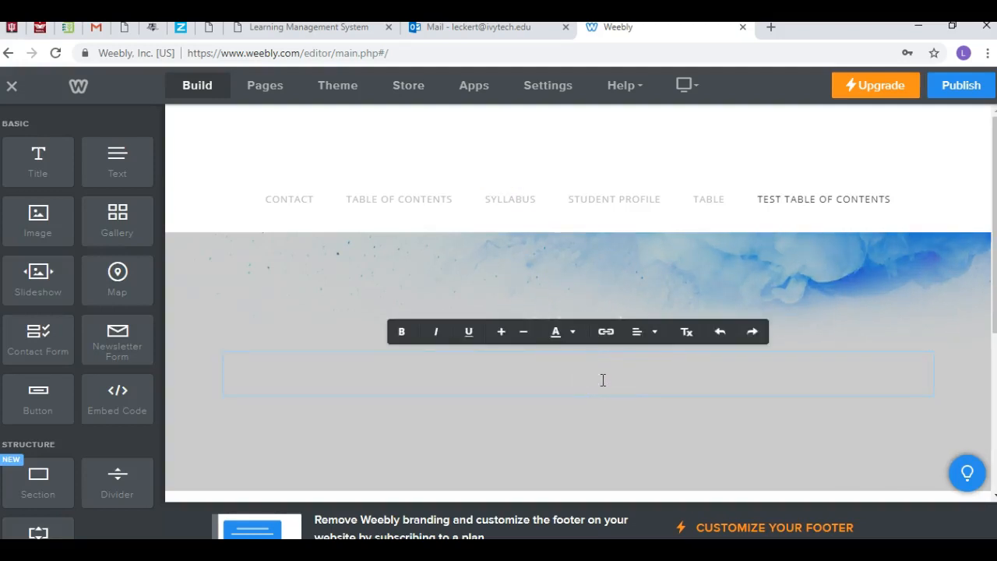
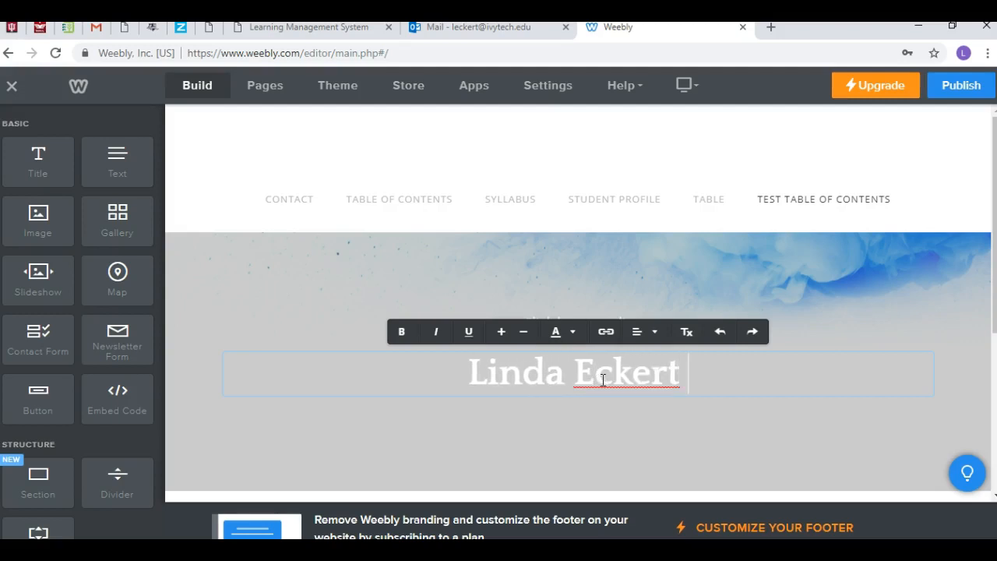
text(Portfo)
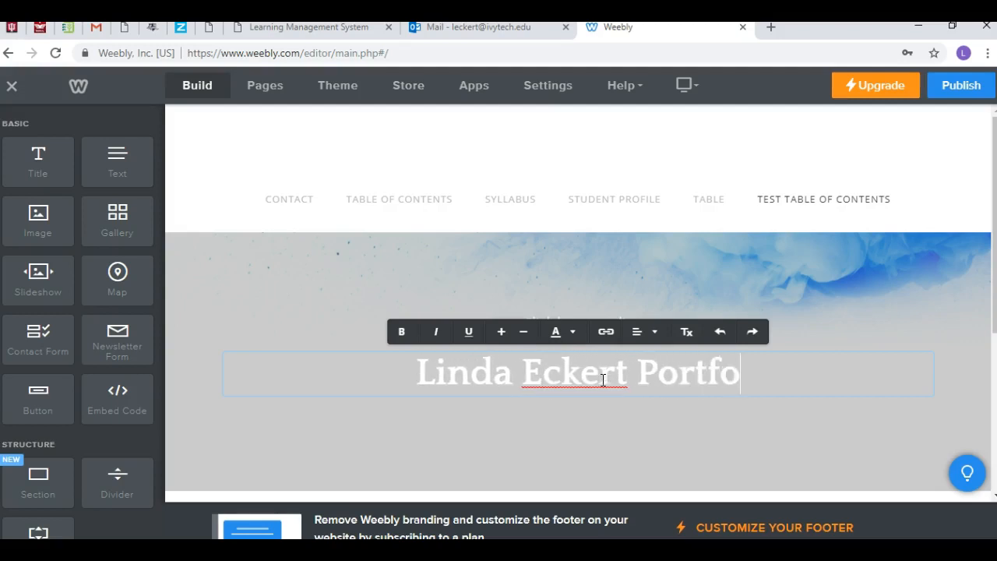
text(lio)
click(601, 434)
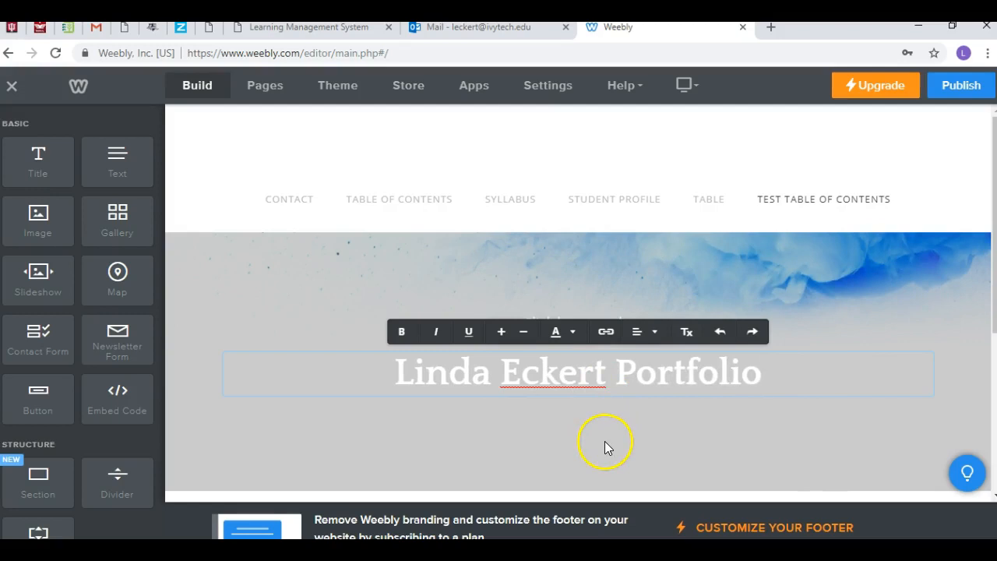
click(617, 383)
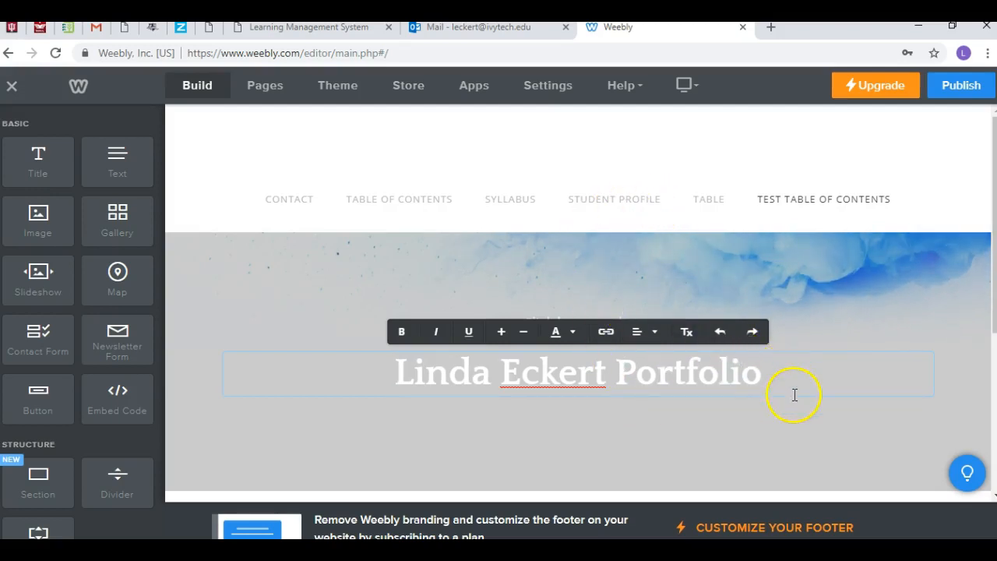
click(762, 429)
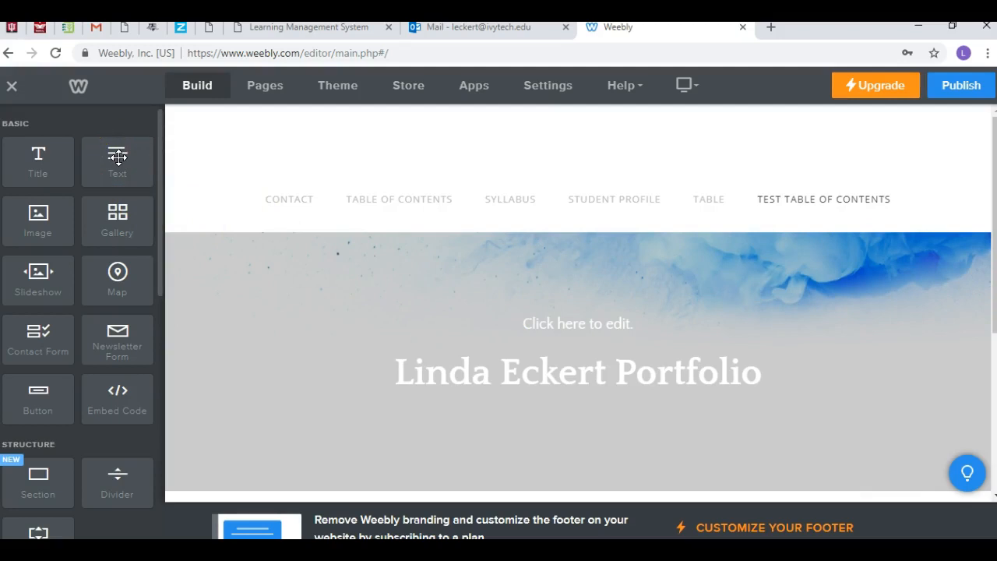
Step: Add a text block directly below the banner heading and enter "Table of Contents" in it
drag(117, 157, 597, 456)
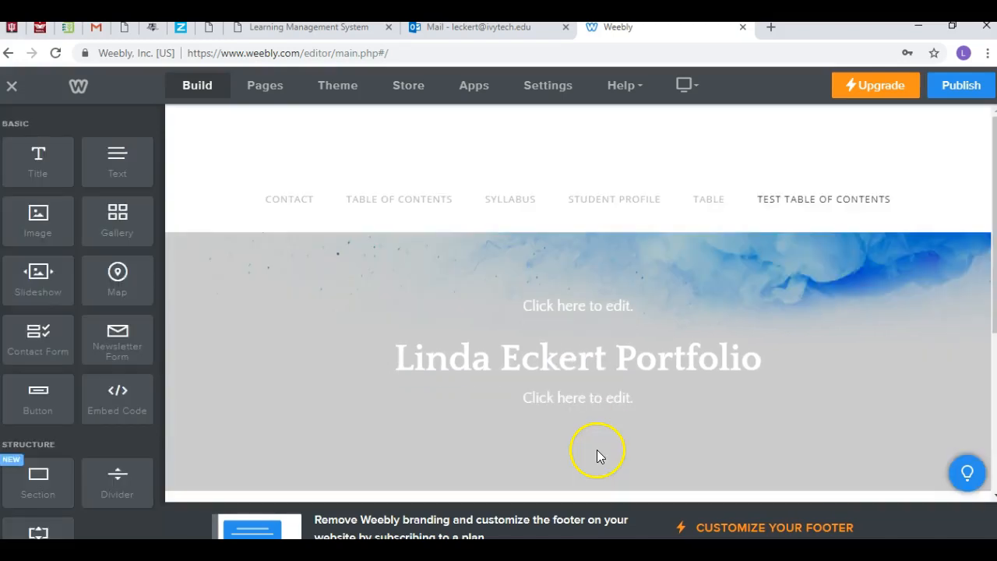
click(587, 400)
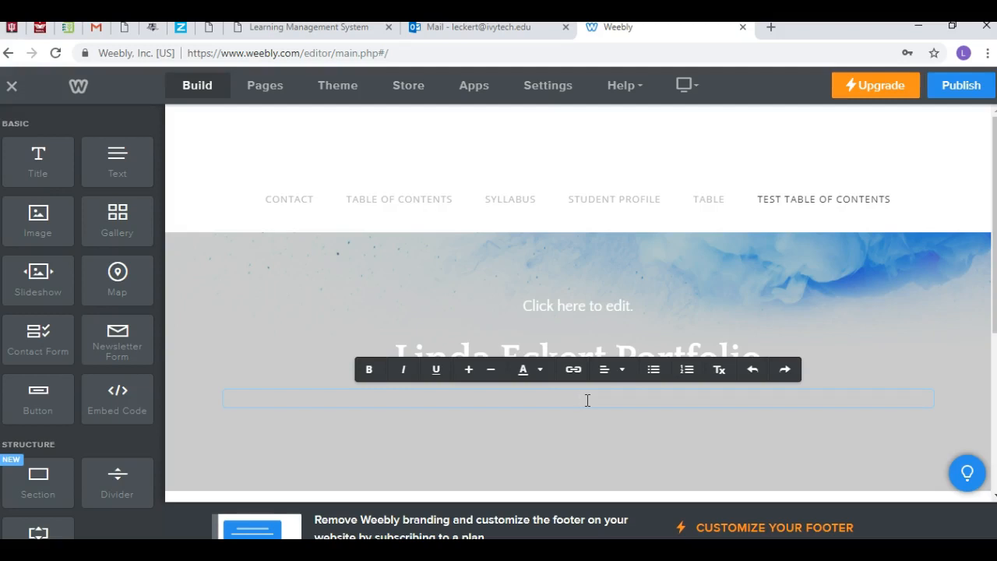
text(Table of Contents)
click(588, 424)
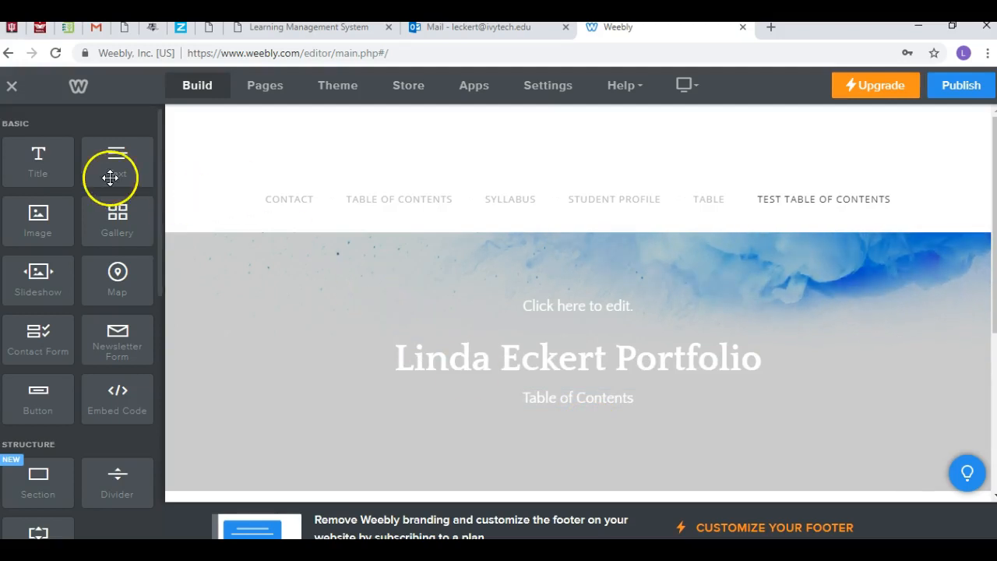
Step: Add another text block below the "Table of Contents" line and enter "Descripion Portfolio" in it
drag(114, 170, 582, 466)
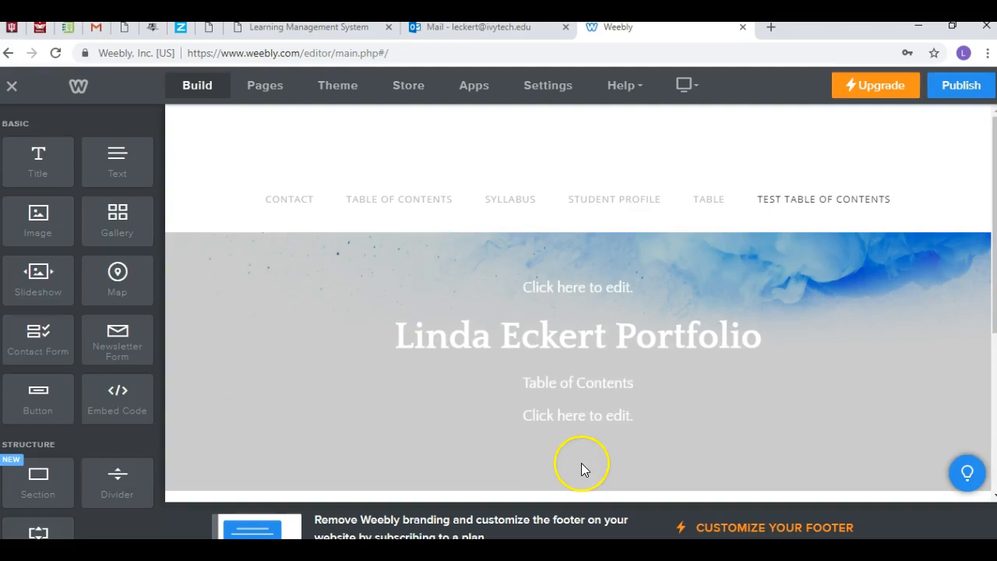
click(584, 417)
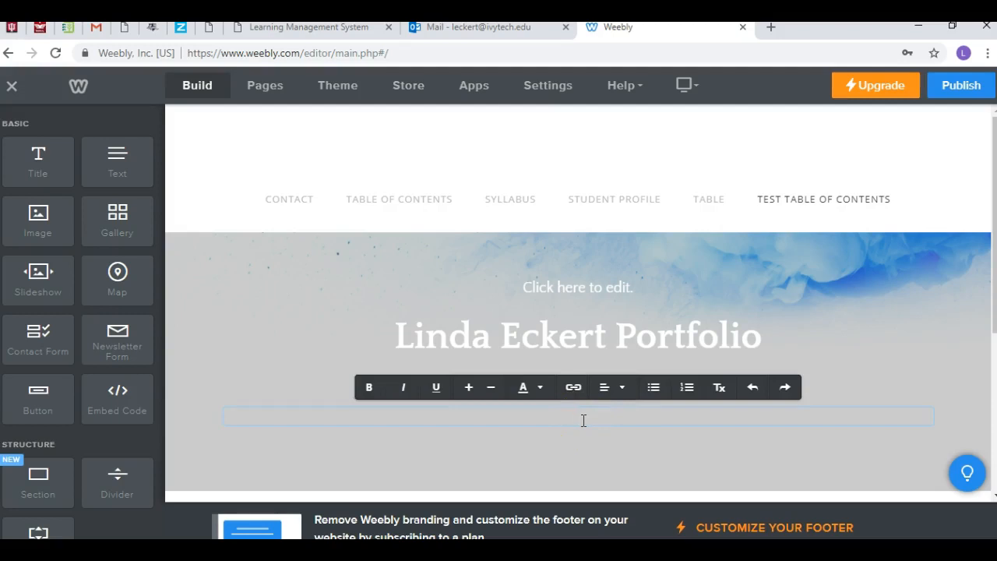
text(Description Portfolio)
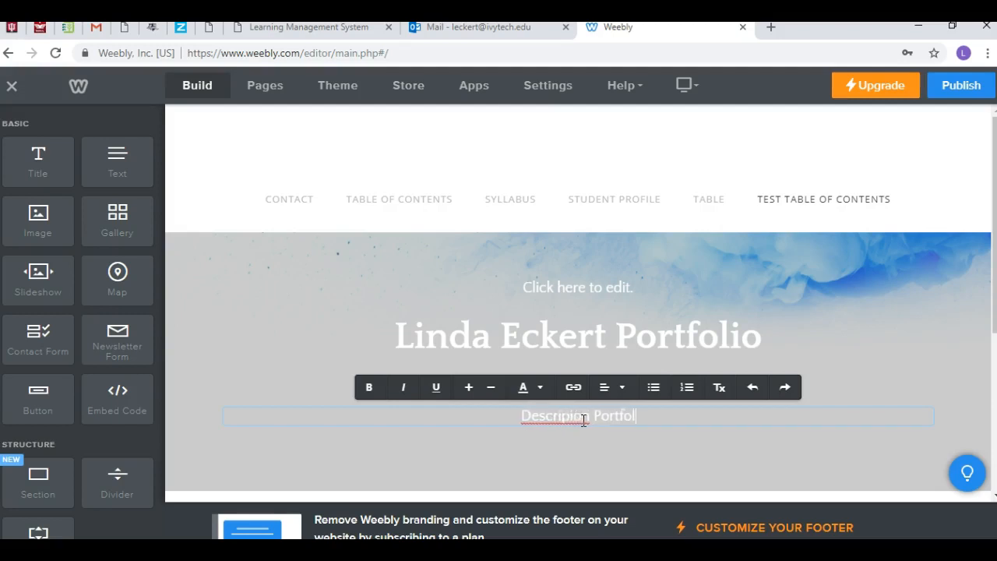
click(578, 442)
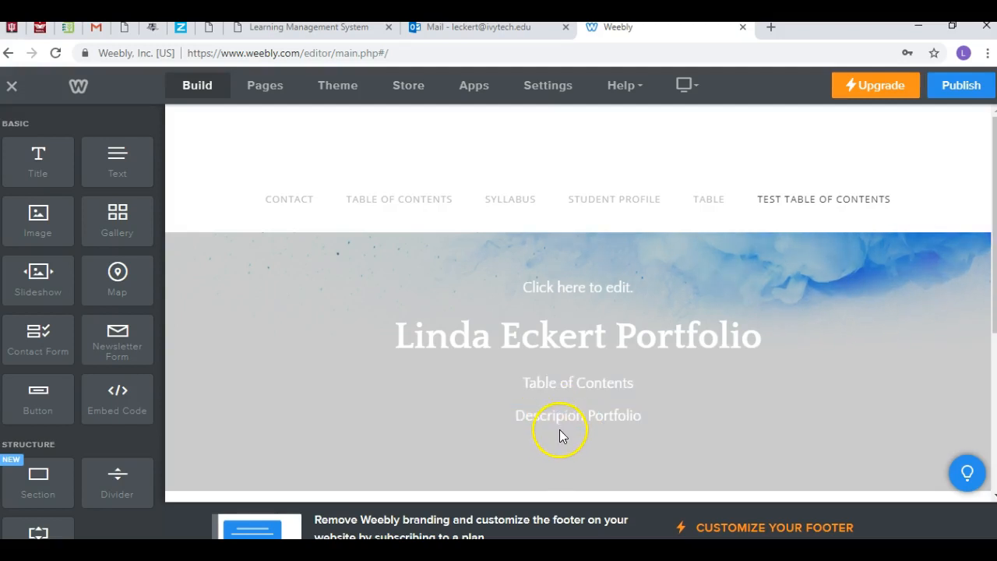
Step: Correct the spelling of the last banner line so it reads "Description Portfolio"
click(565, 420)
text(t)
click(600, 443)
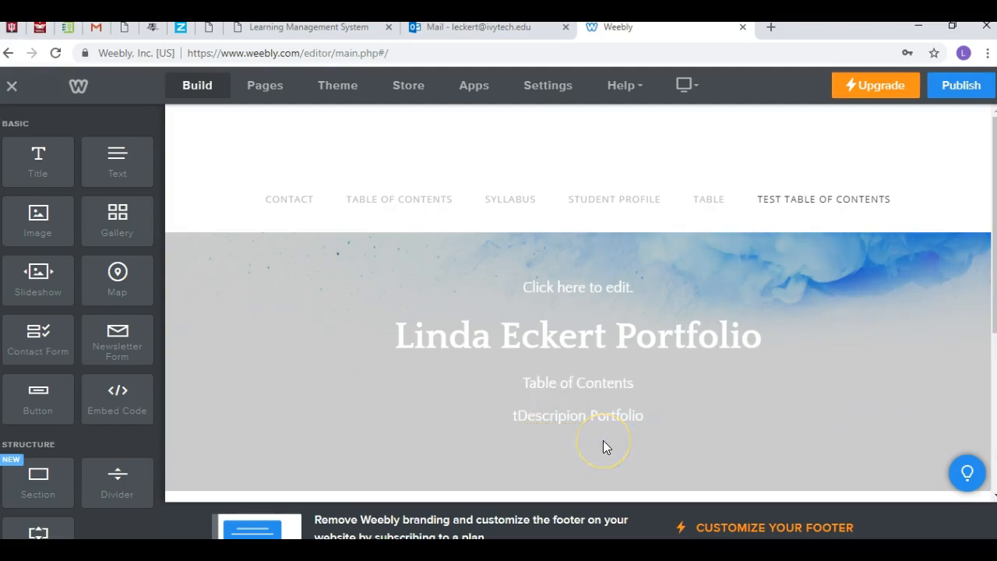
click(518, 418)
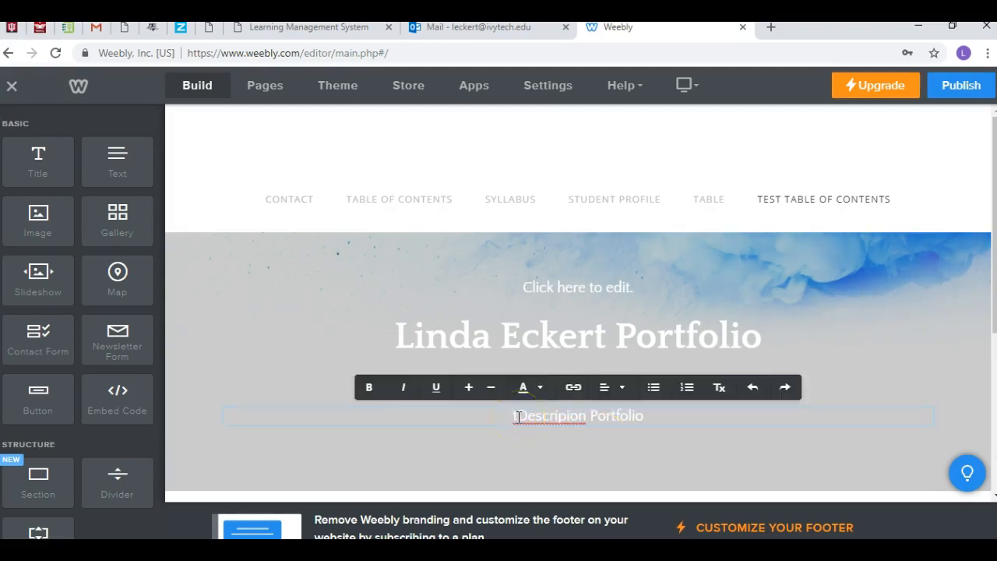
text(t)
text(t)
click(521, 419)
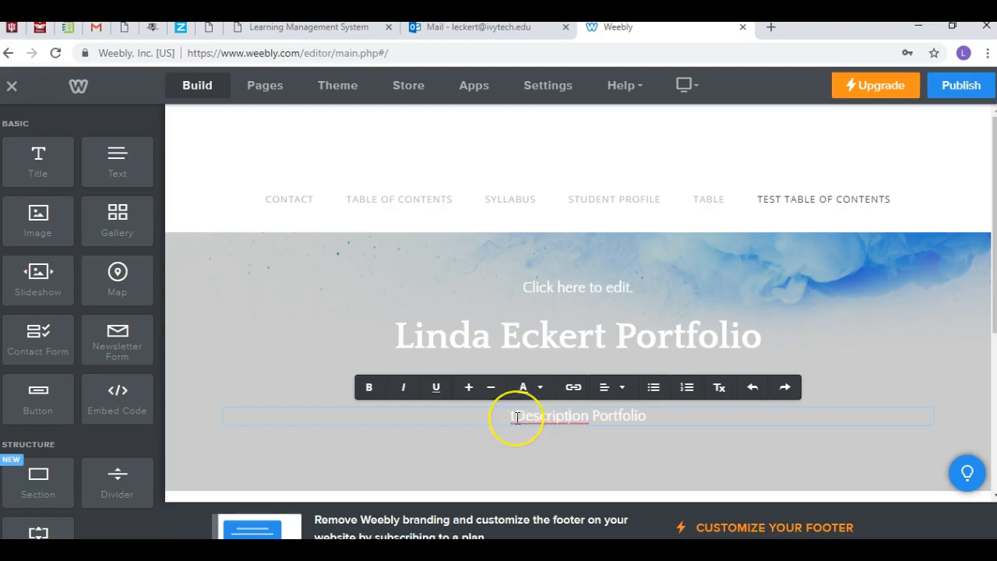
key(BackSpace)
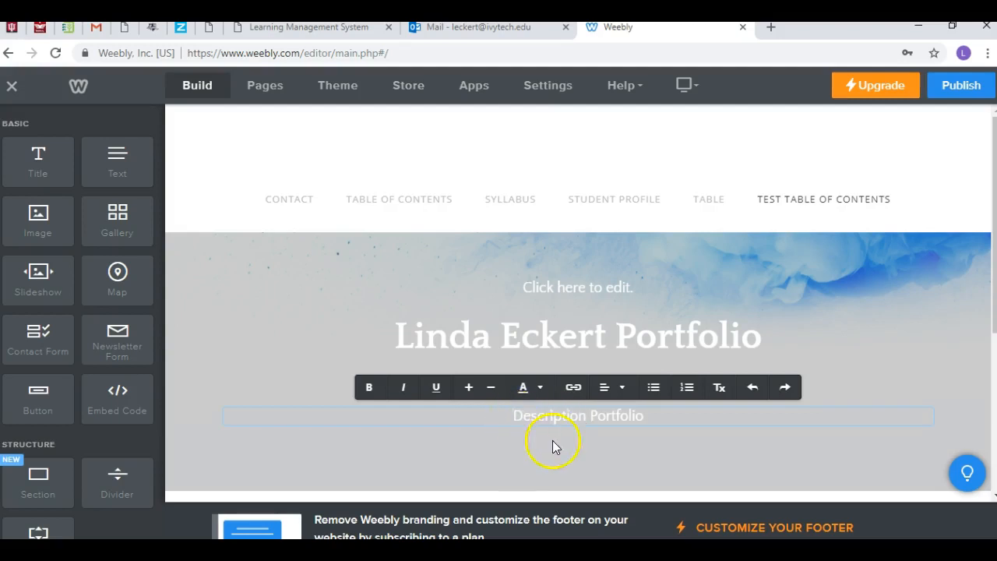
click(618, 467)
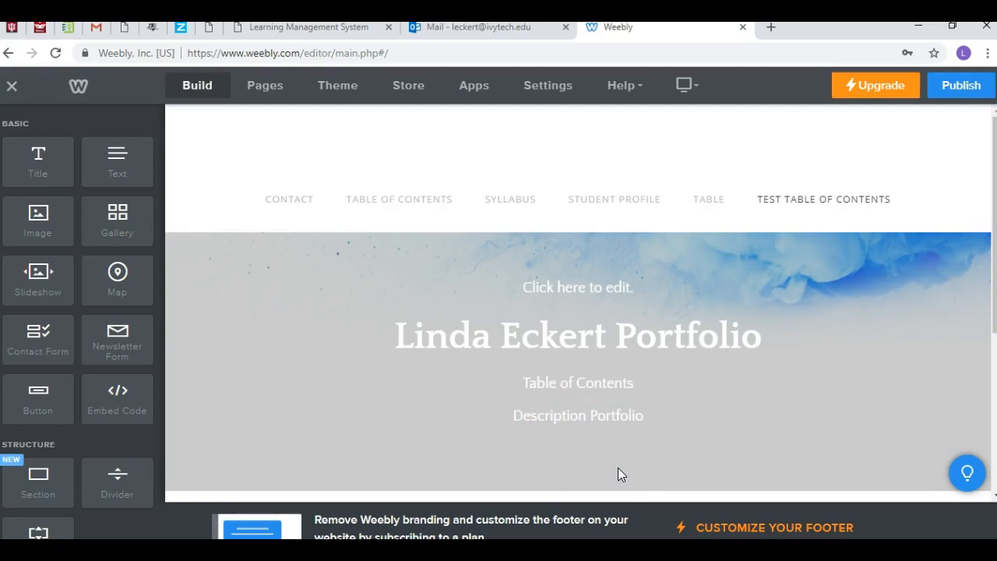
Step: Switch to File Explorer, go up to the 2018-Fall Ivy folder and sort its files by date modified
click(556, 474)
mouse_move(371, 552)
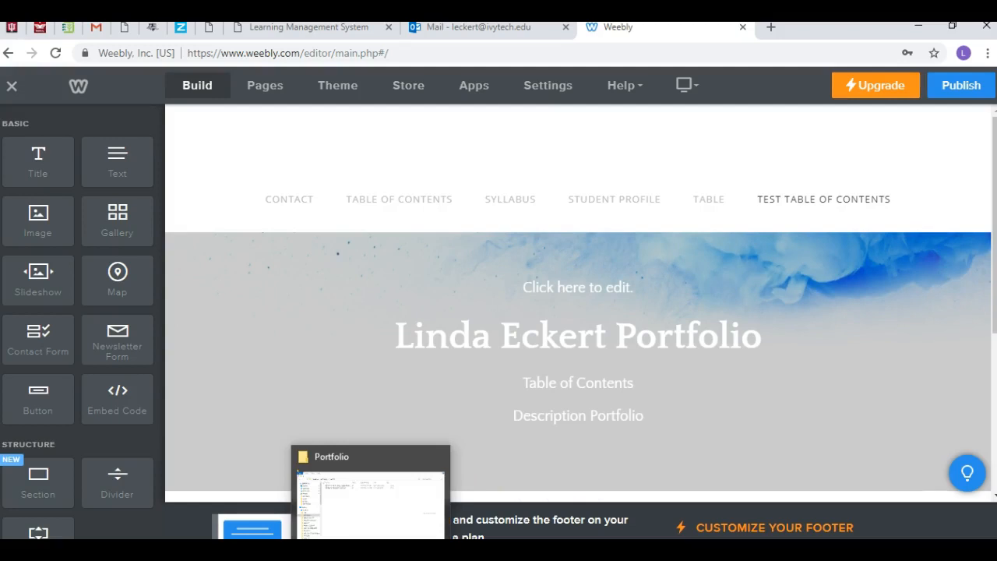
click(371, 552)
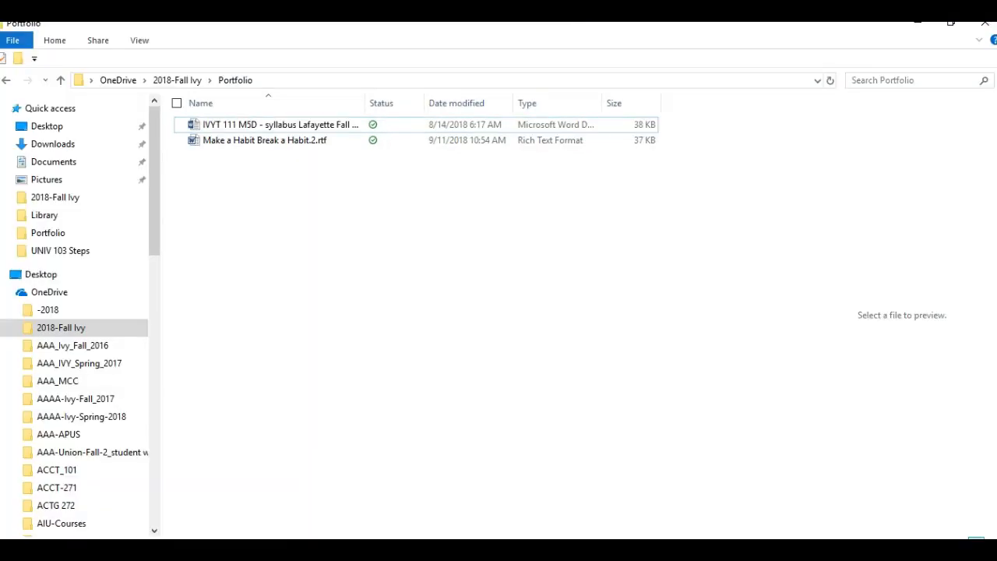
right_click(371, 552)
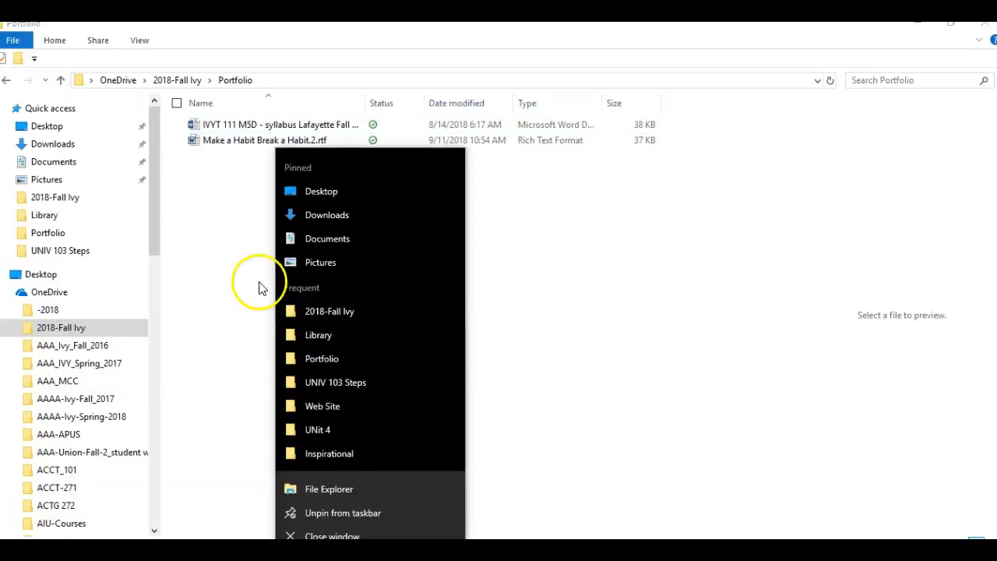
click(195, 83)
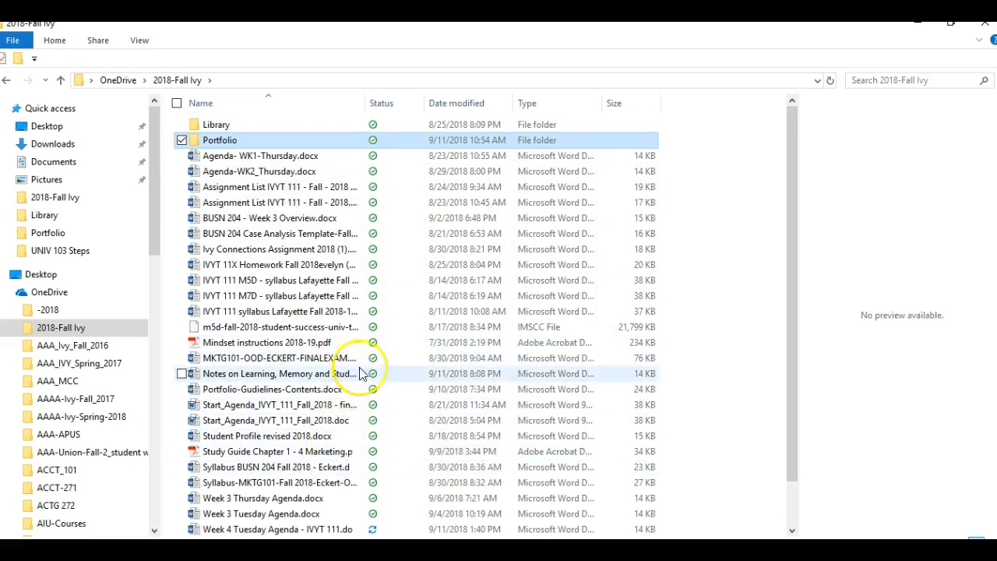
click(460, 109)
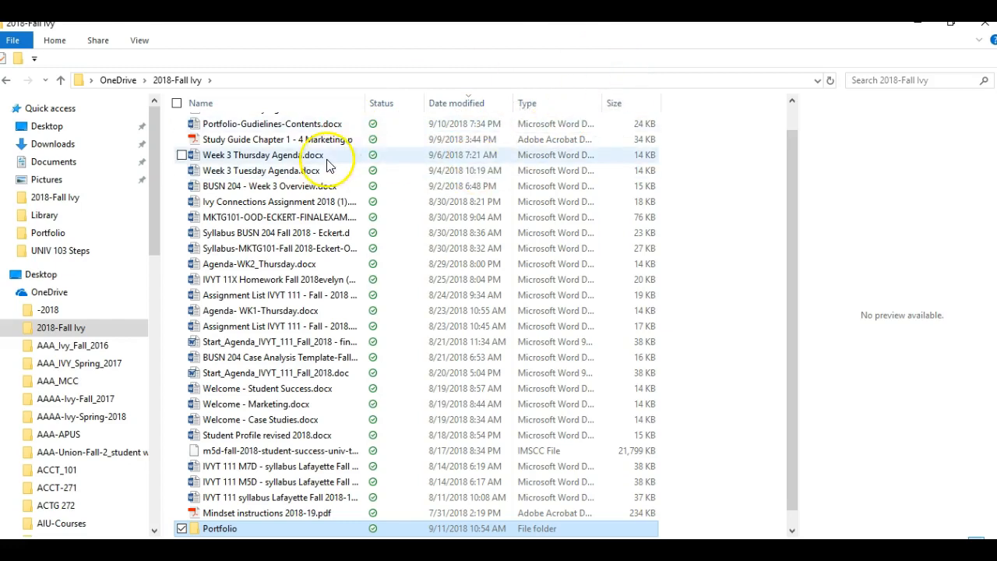
Step: Back in the Weebly editor, link the "Description Portfolio" line to an uploaded file, Portfolio-Gudielines-Contents.docx from the 2018-Fall Ivy folder
mouse_move(335, 550)
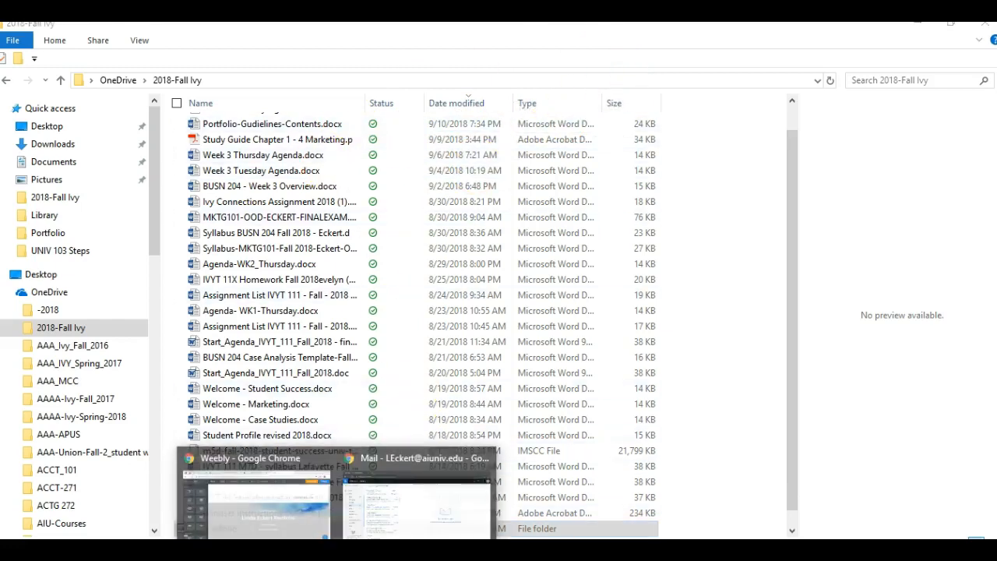
click(323, 504)
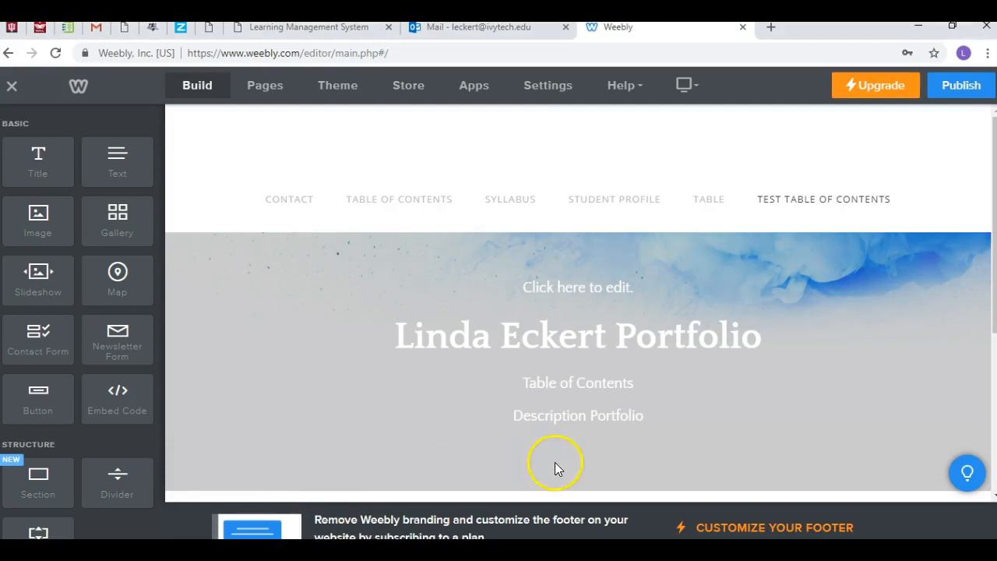
click(656, 415)
drag(656, 415, 519, 408)
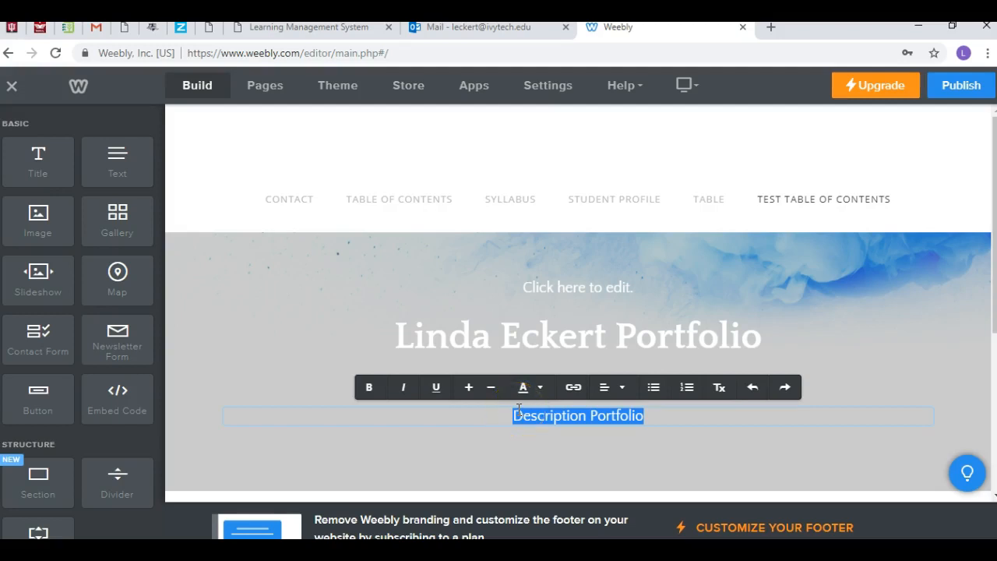
click(573, 389)
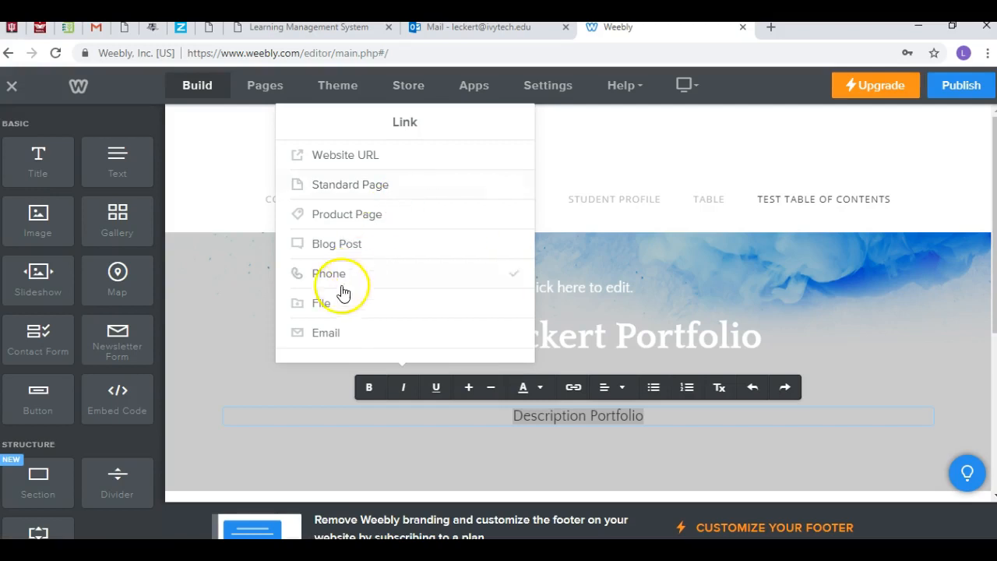
click(323, 304)
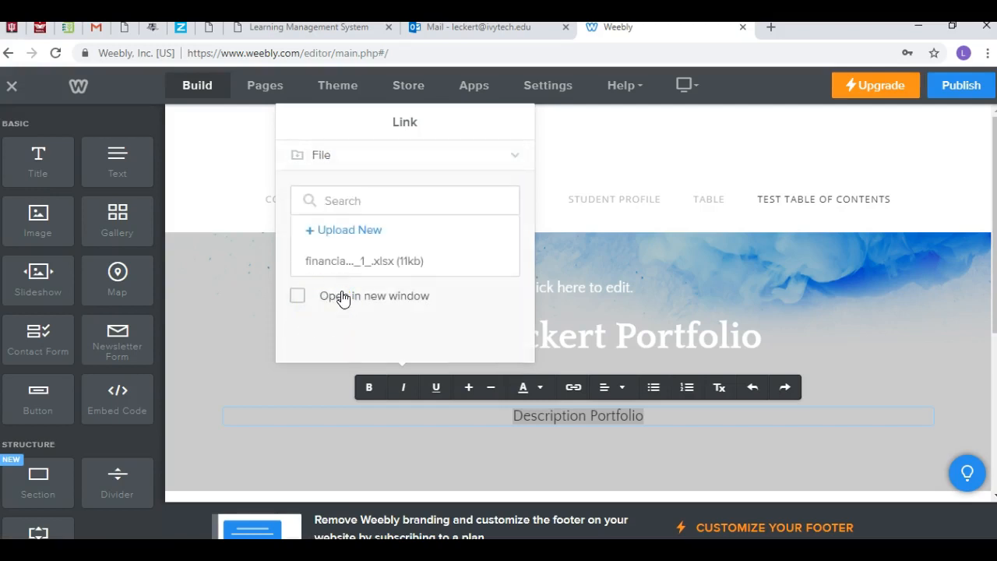
click(352, 196)
click(349, 233)
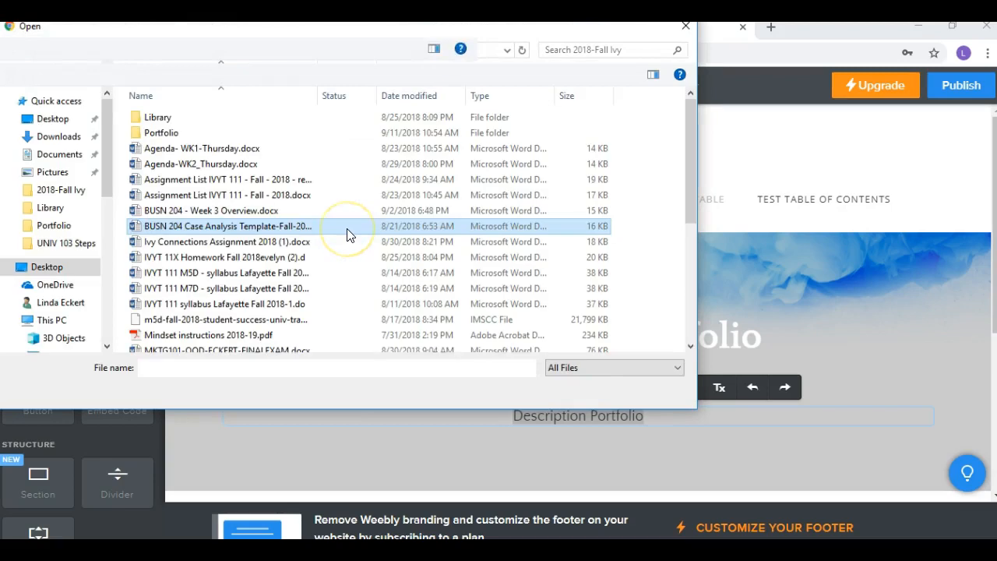
click(415, 97)
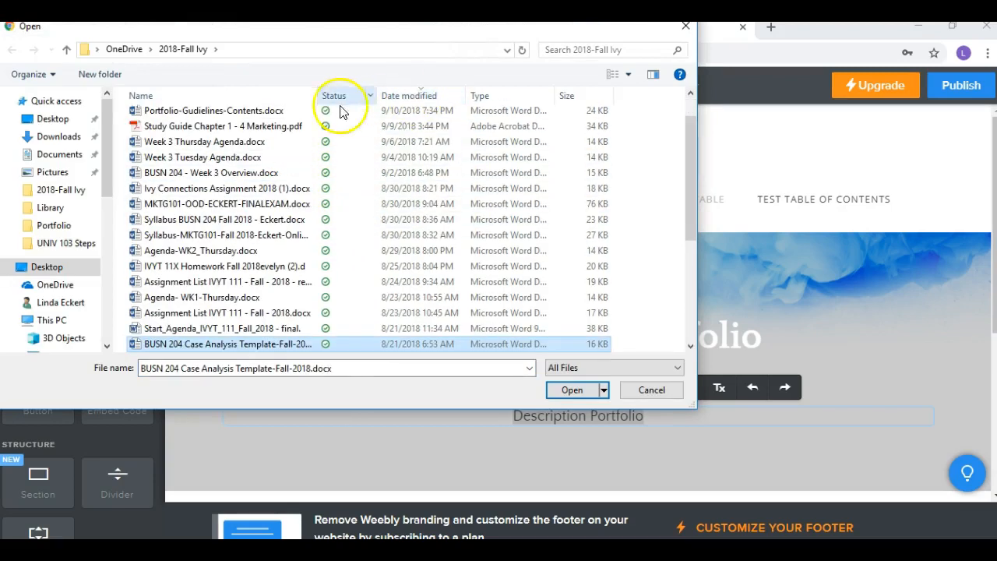
click(280, 111)
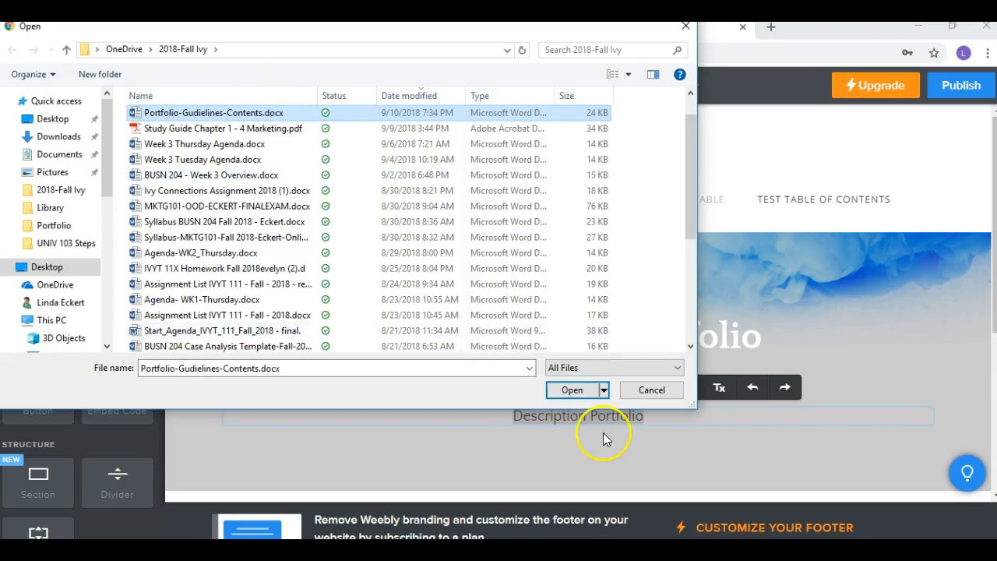
click(581, 391)
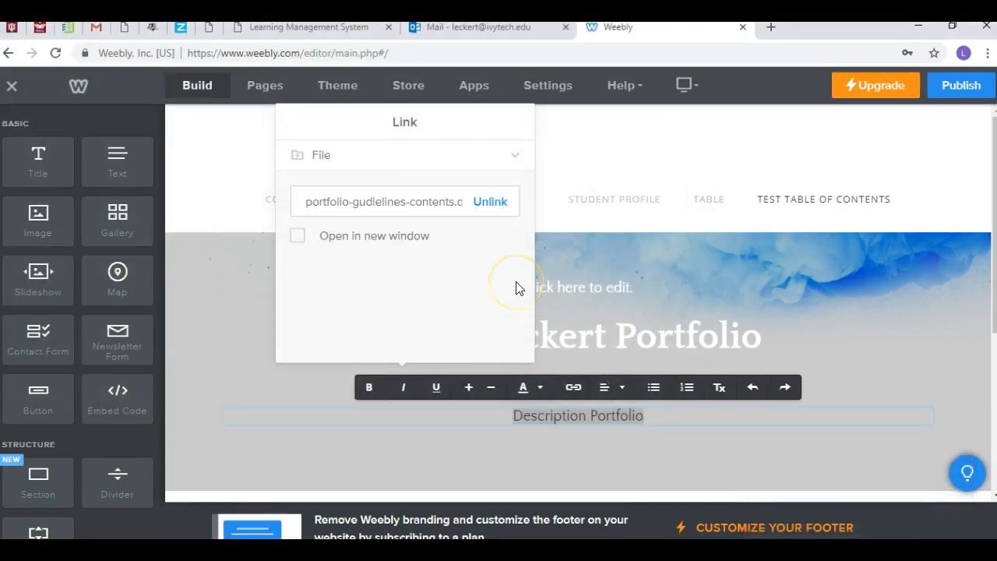
click(622, 156)
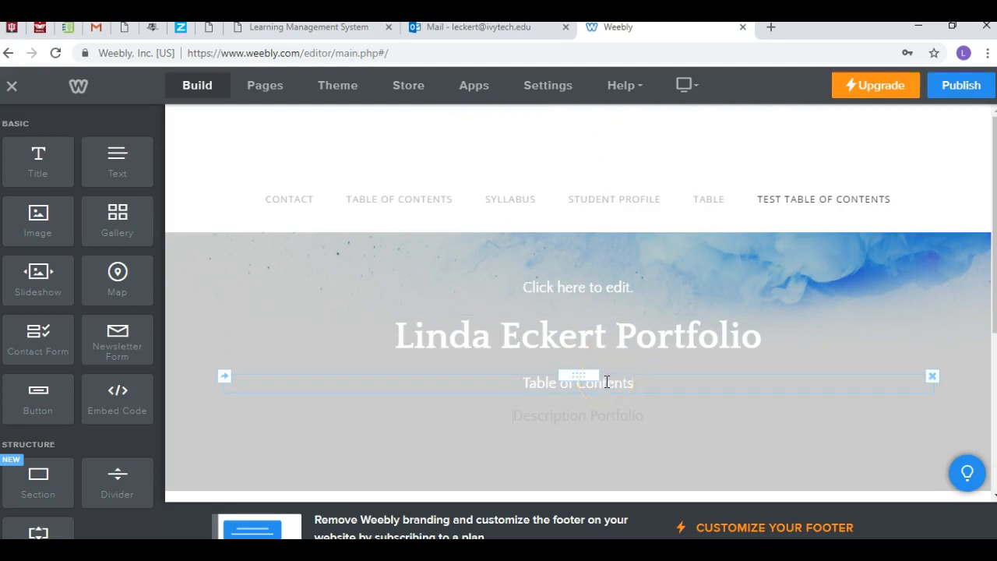
Step: Check which file the "Description Portfolio" line in the banner links to
scroll(670, 434, down, 1)
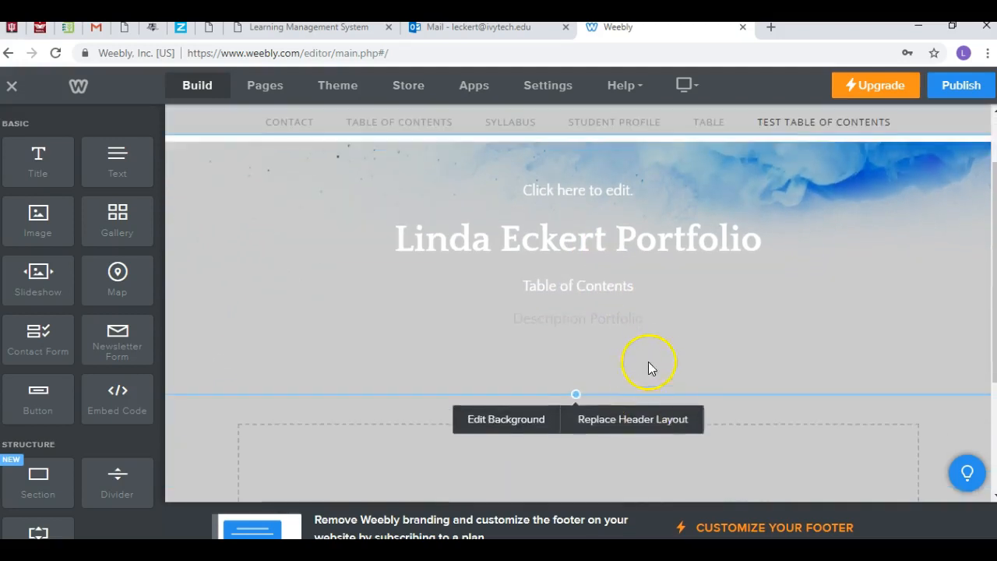
click(635, 319)
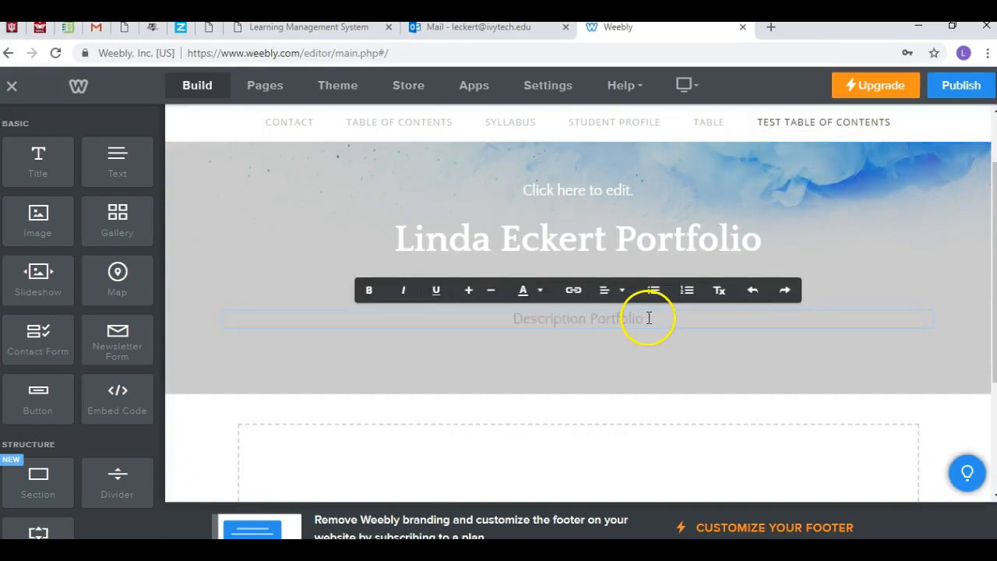
click(621, 355)
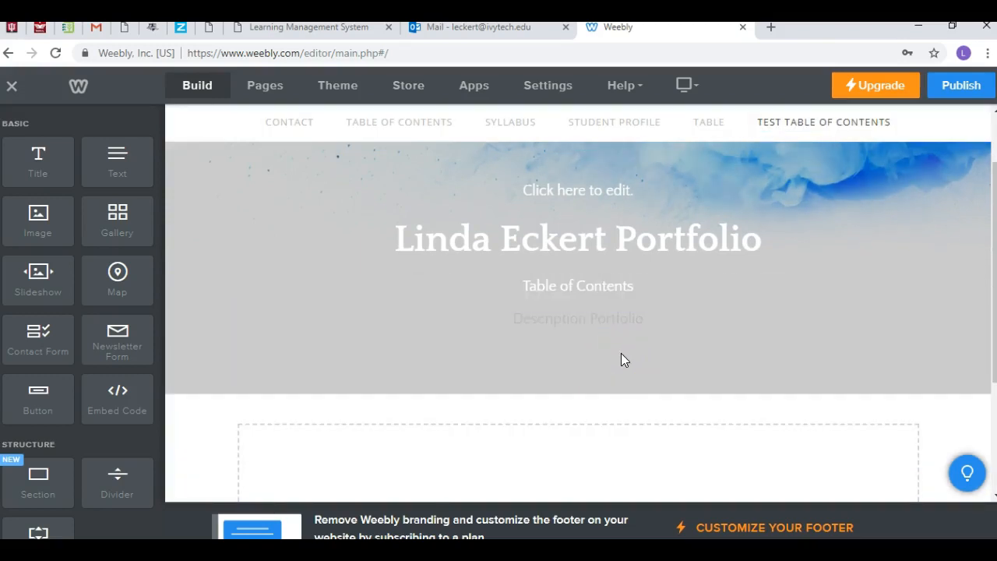
click(633, 323)
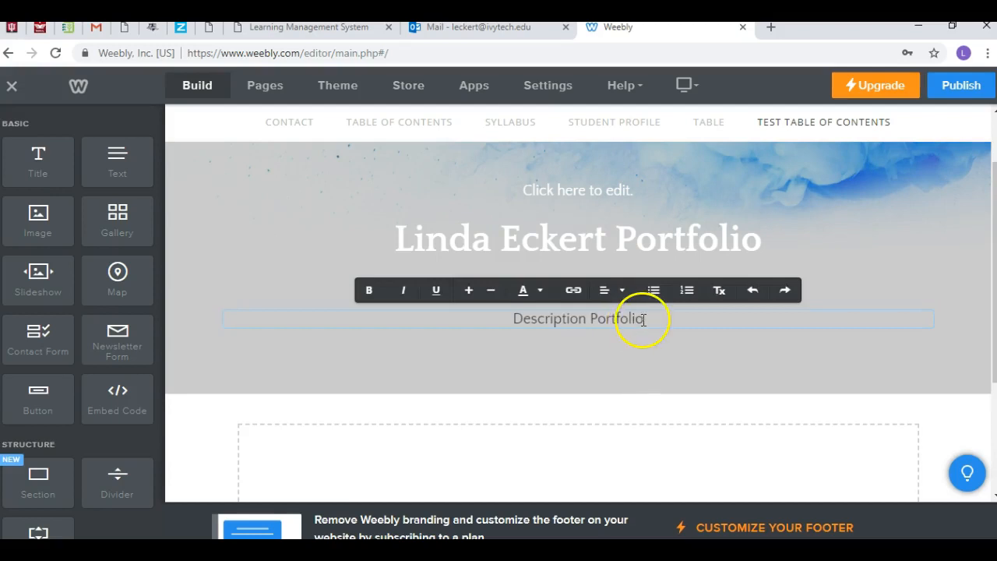
drag(644, 317, 512, 319)
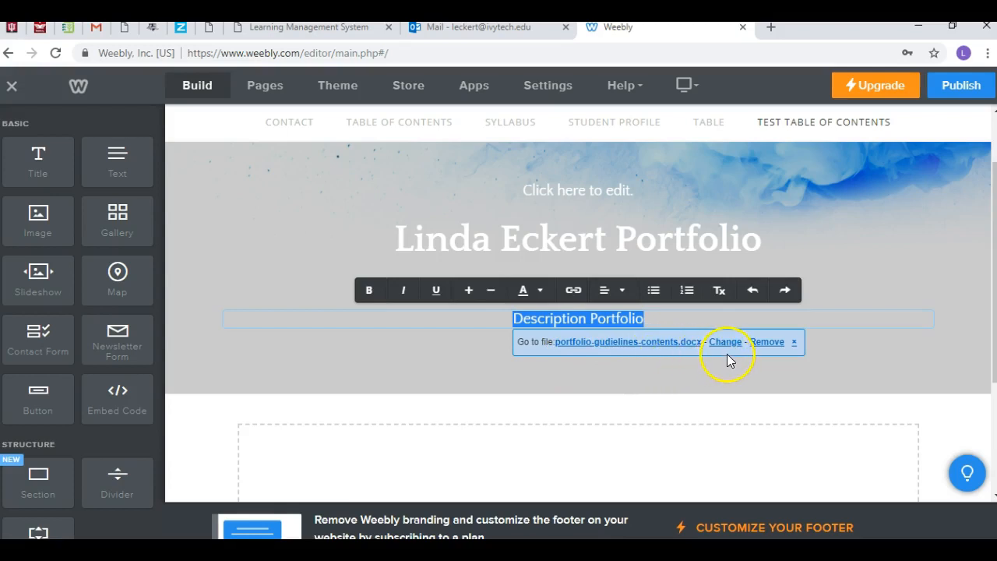
click(871, 323)
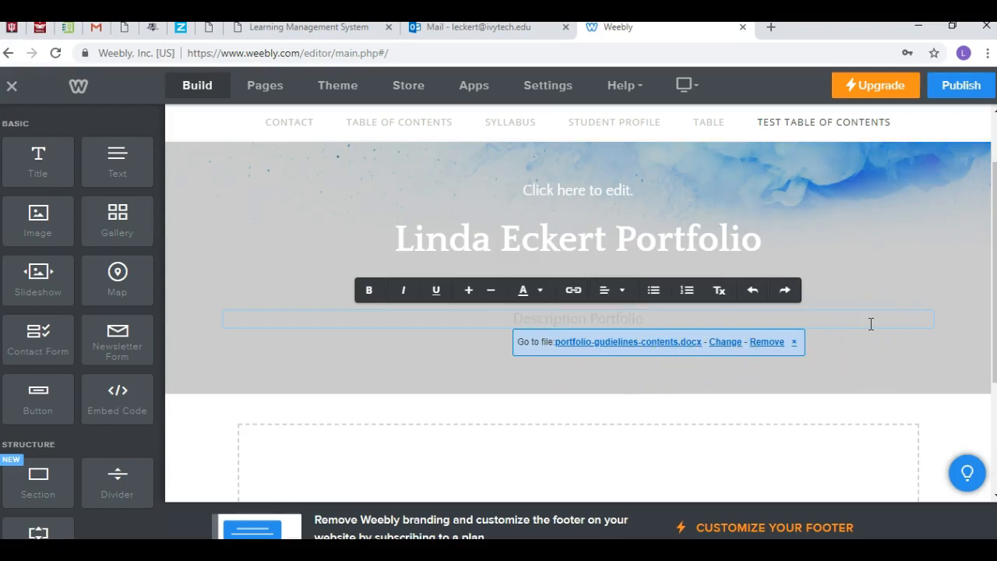
Step: Publish the website and open its Test Table of Contents page on the live site through the site address
click(964, 86)
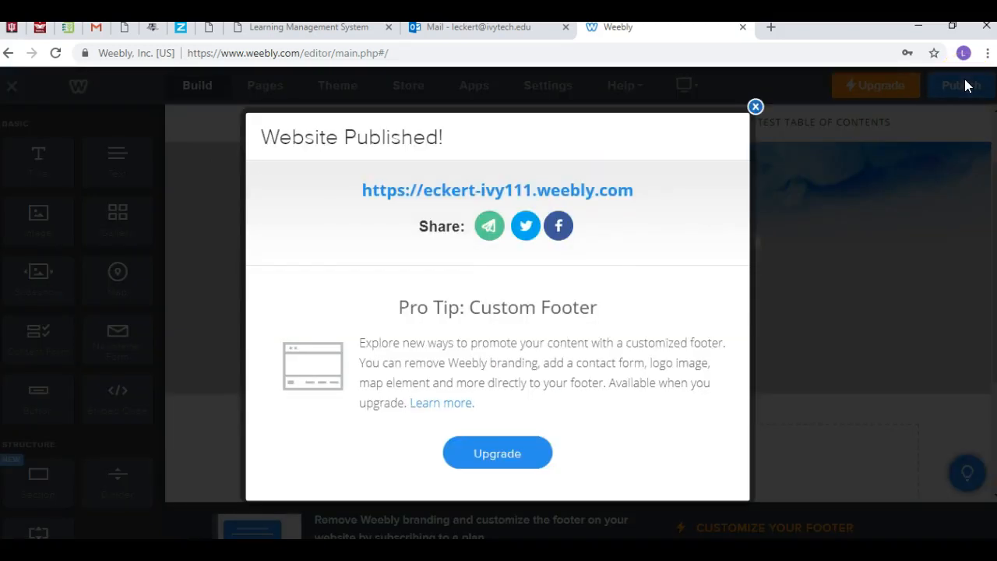
click(756, 109)
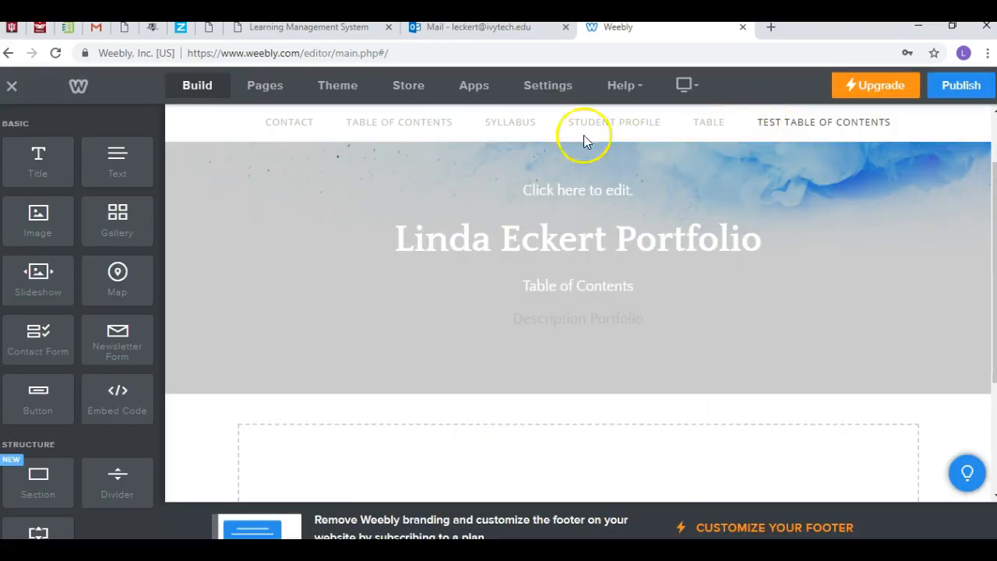
click(543, 90)
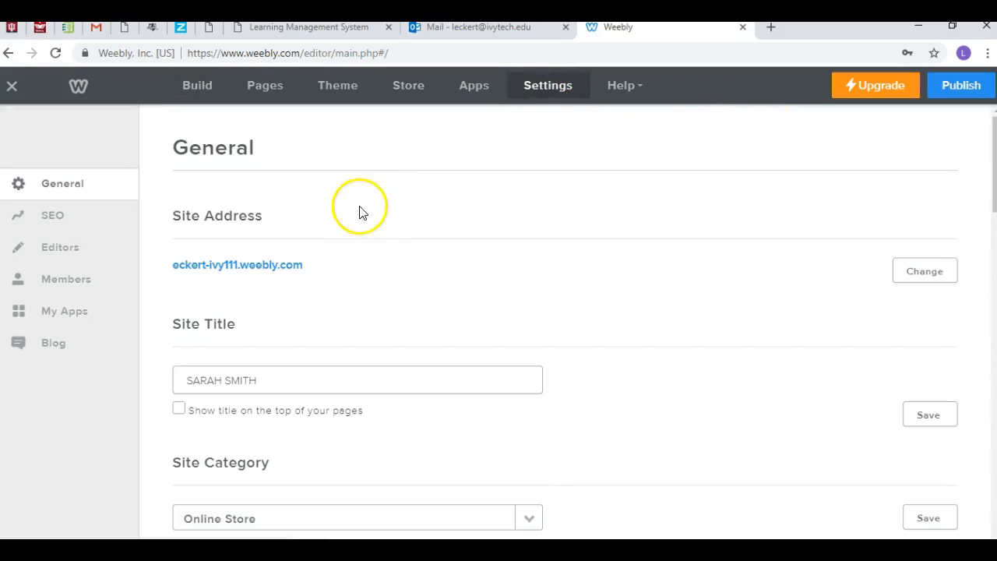
click(278, 268)
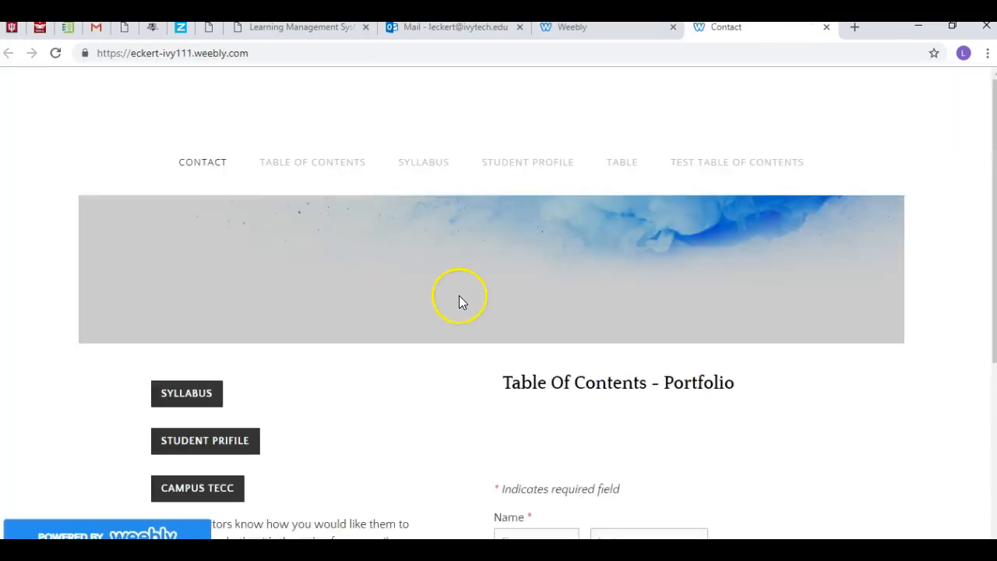
click(708, 164)
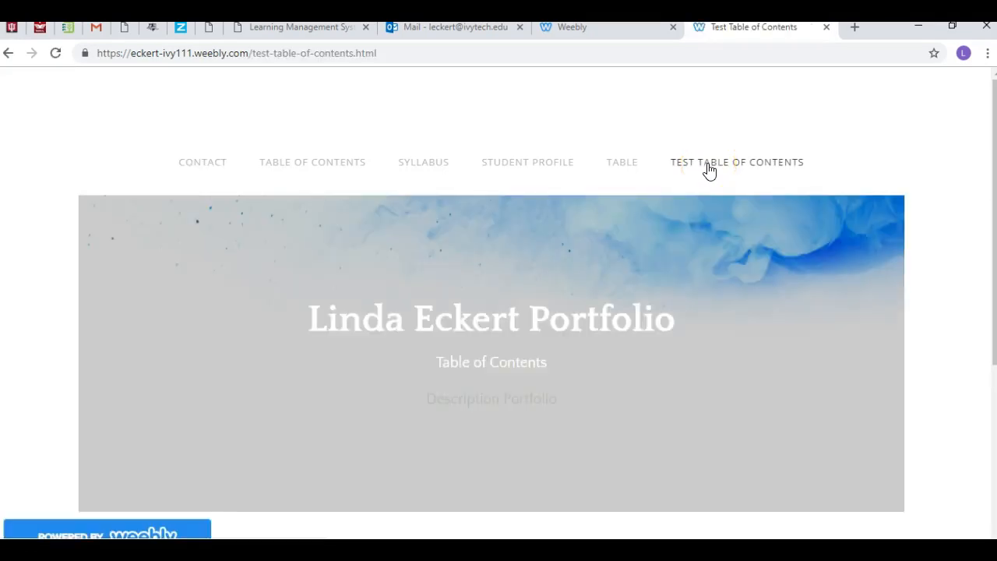
Step: Test the "Description Portfolio" link on the live page, then close the linked document and the other open Word document
click(523, 404)
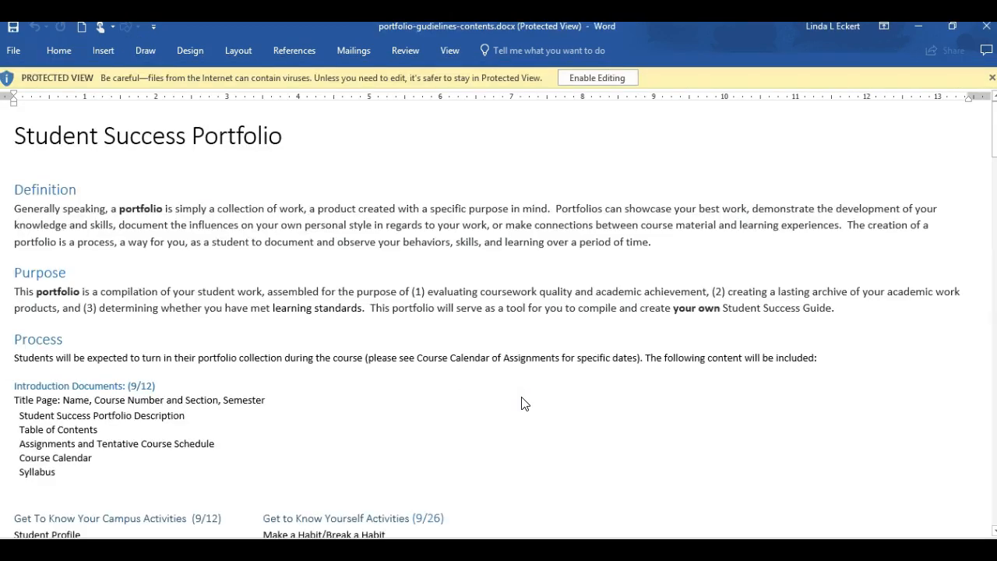
click(583, 303)
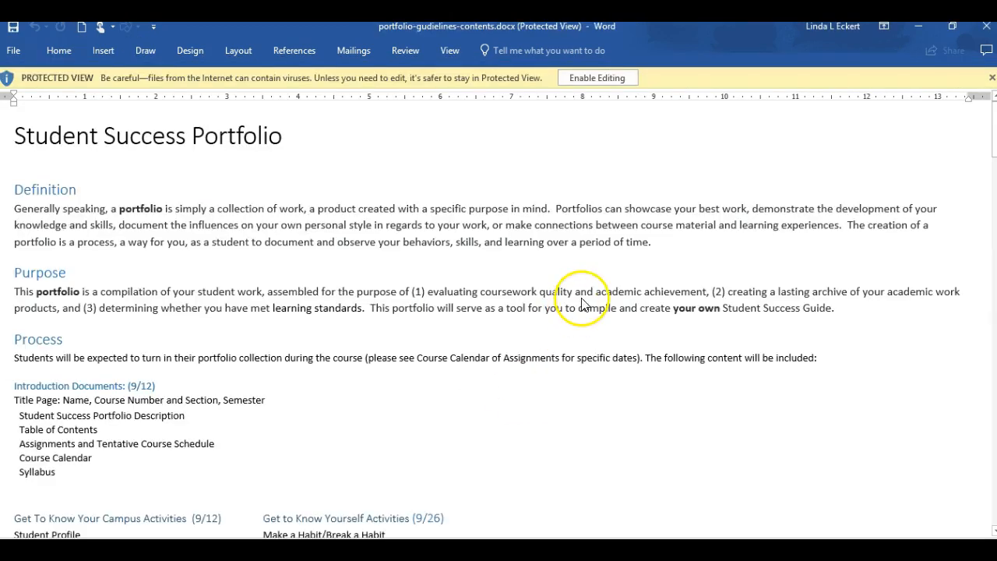
click(987, 30)
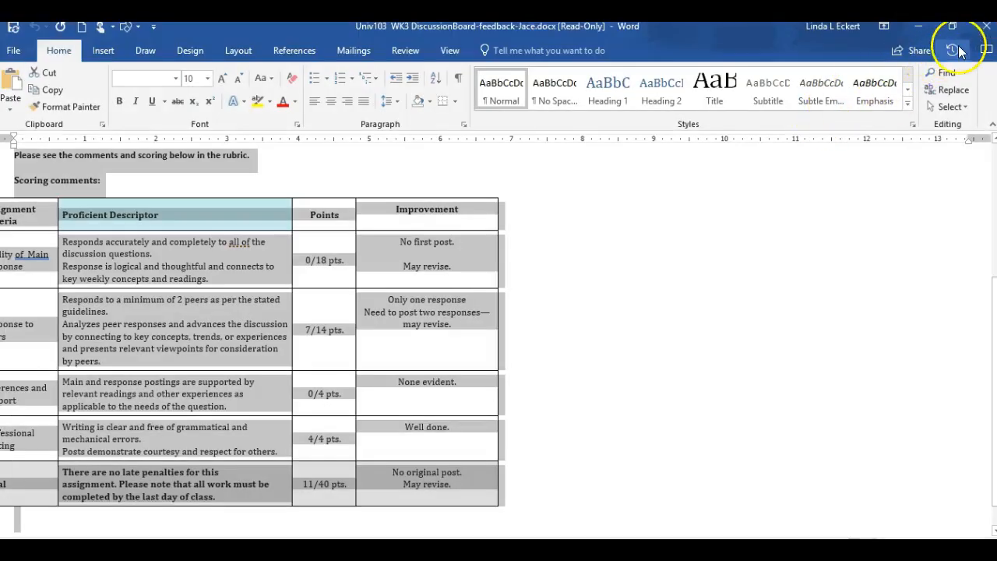
click(988, 33)
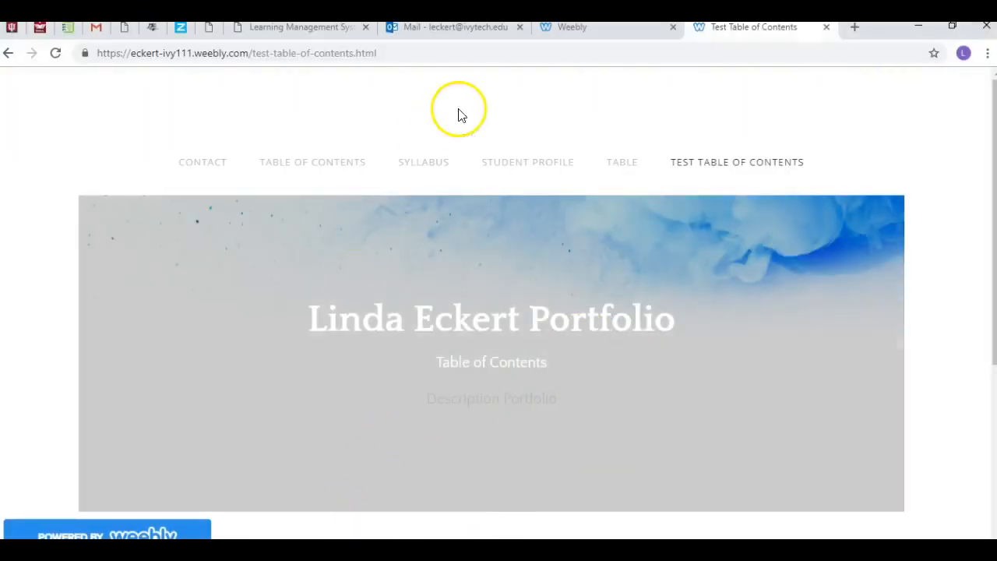
Step: Return to the page's editing view in Weebly and make the "Description Portfolio" line bold
click(554, 30)
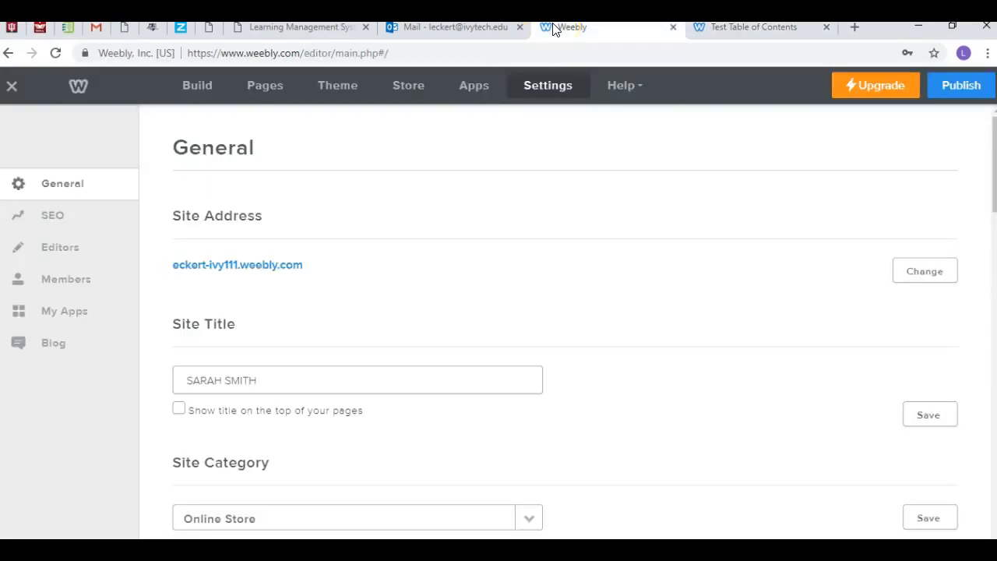
click(199, 85)
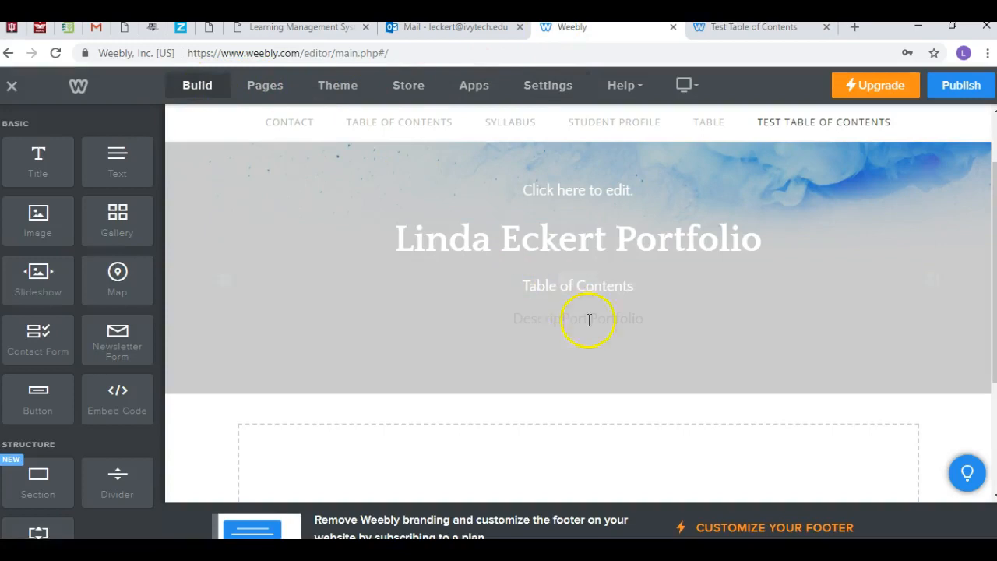
click(617, 326)
drag(647, 321, 507, 318)
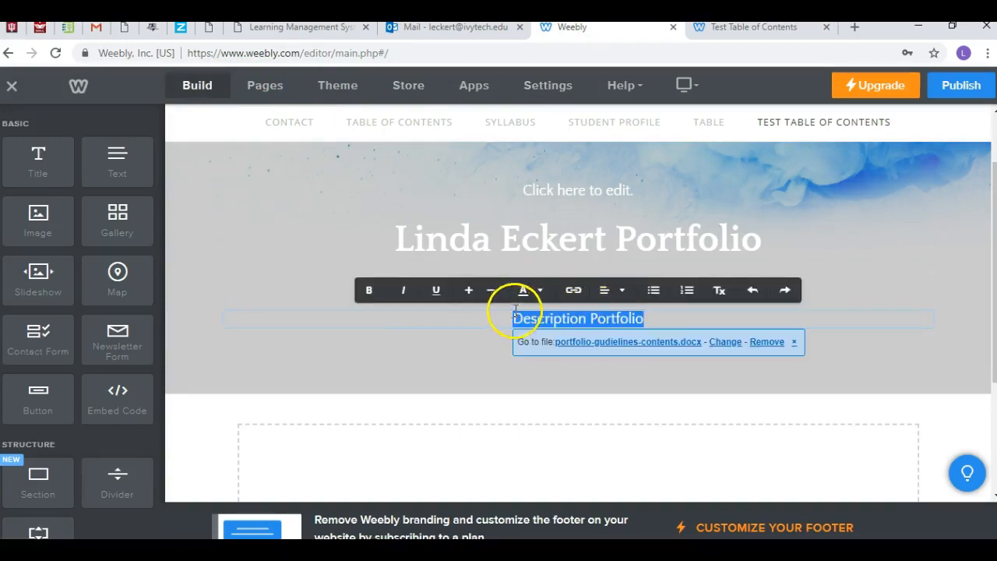
click(369, 292)
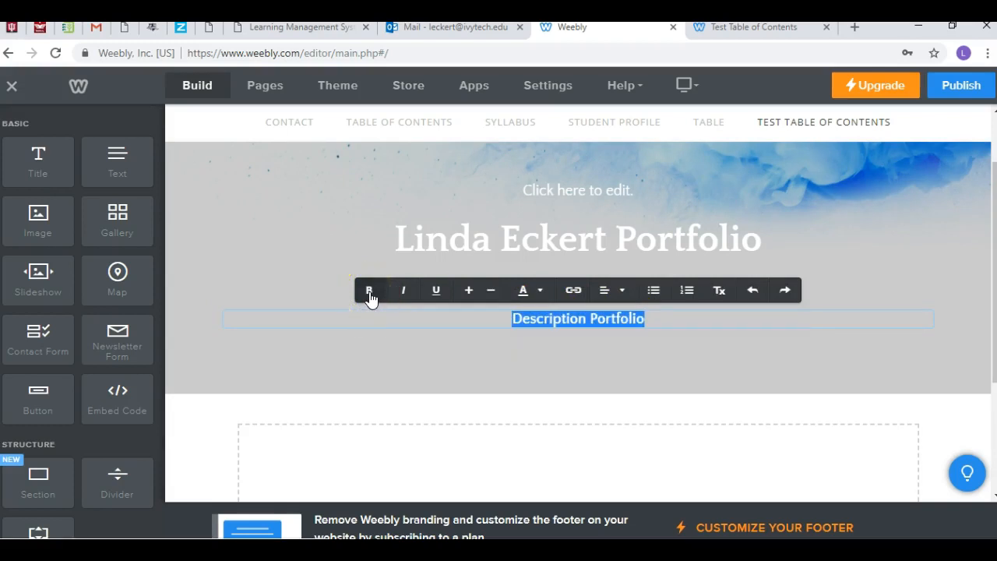
Step: Change the text color of "Description Portfolio" to orange, rgb(218, 128, 68)
click(541, 295)
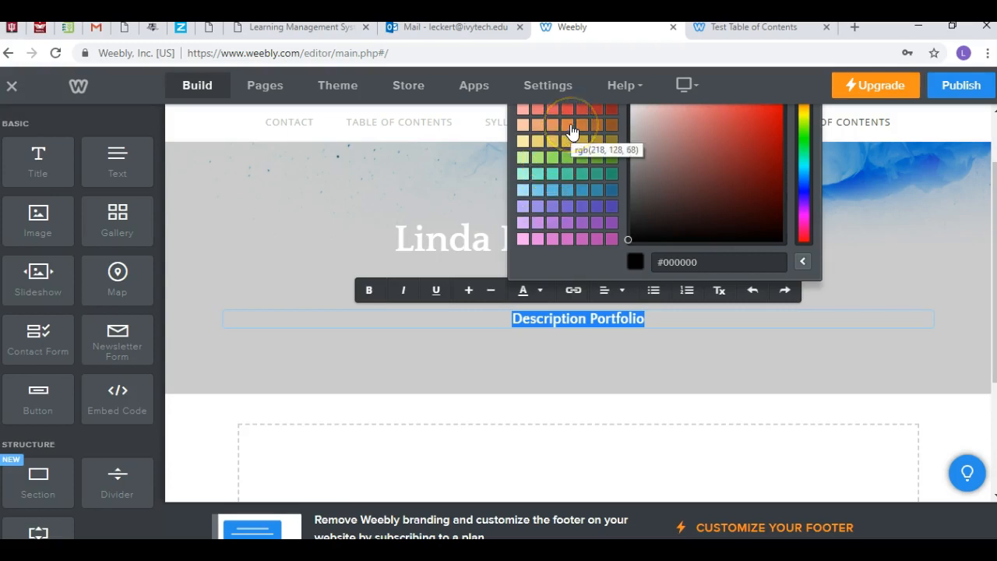
click(586, 185)
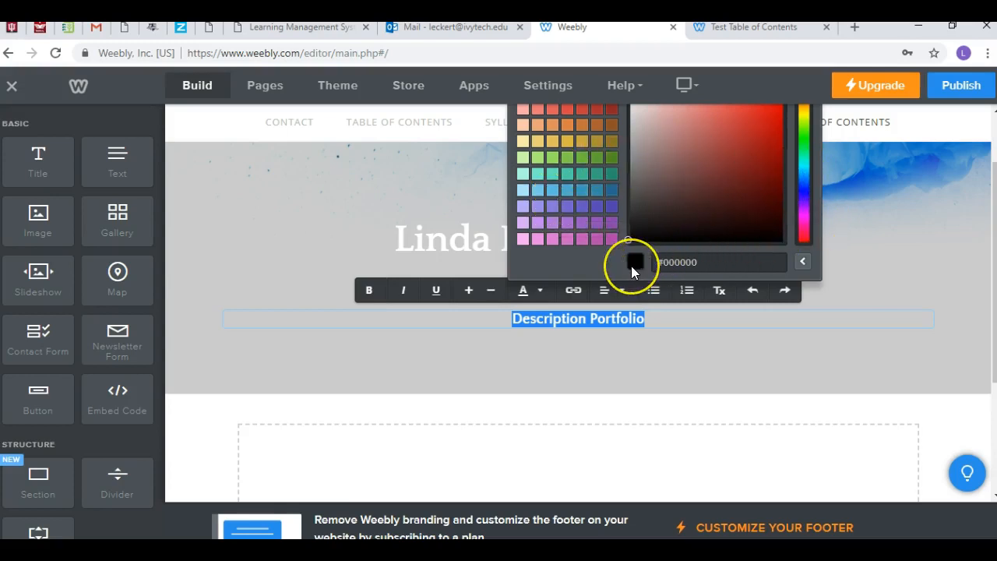
click(568, 124)
click(692, 351)
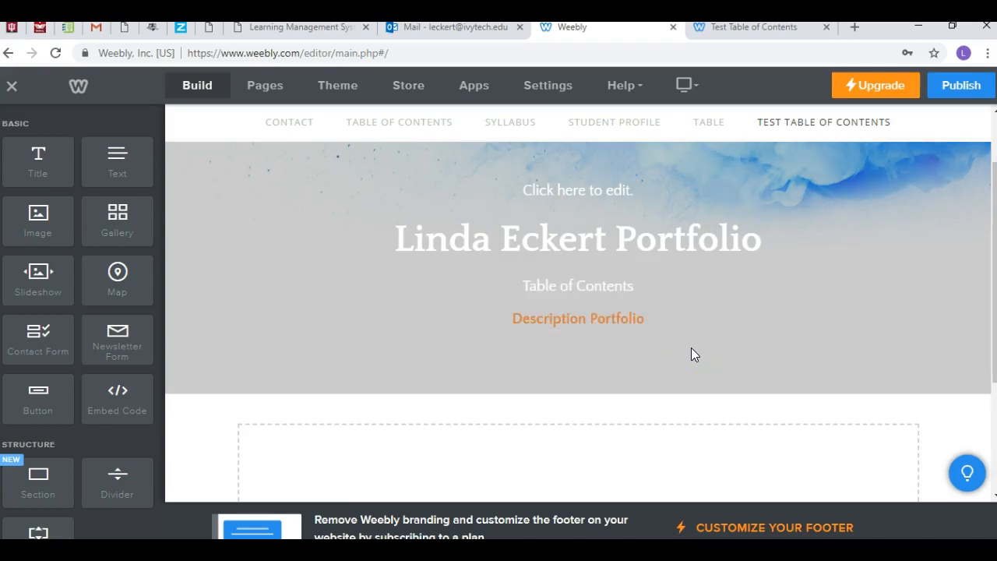
Step: Increase the font size of the "Table of Contents" line until it is clearly larger than the "Description Portfolio" line
click(637, 287)
drag(637, 286, 527, 285)
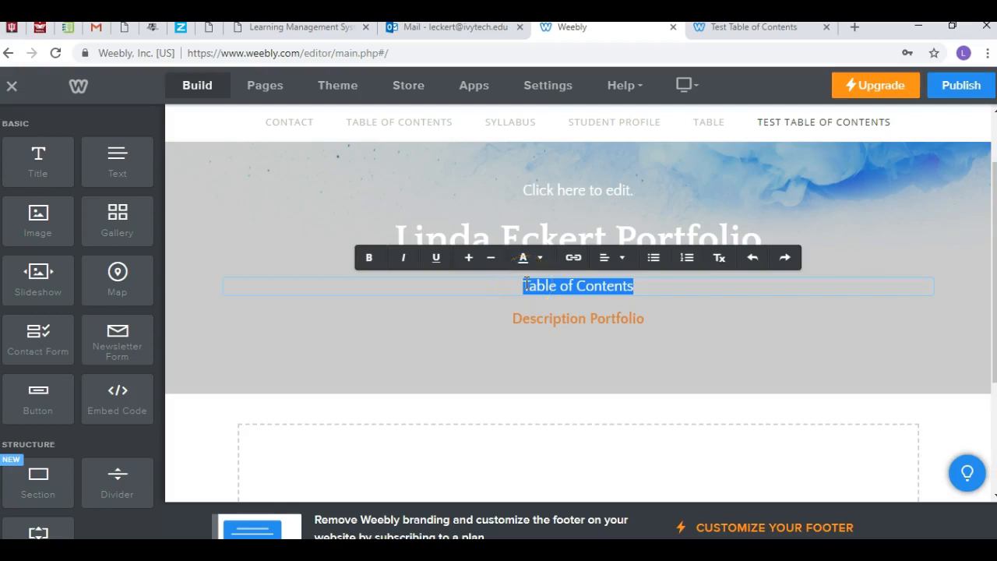
click(469, 258)
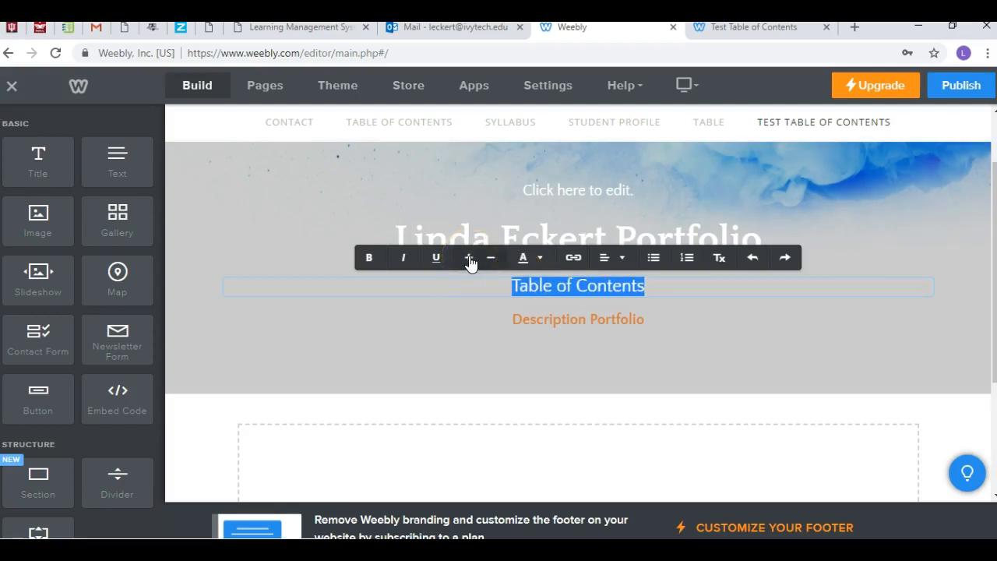
click(470, 260)
click(716, 323)
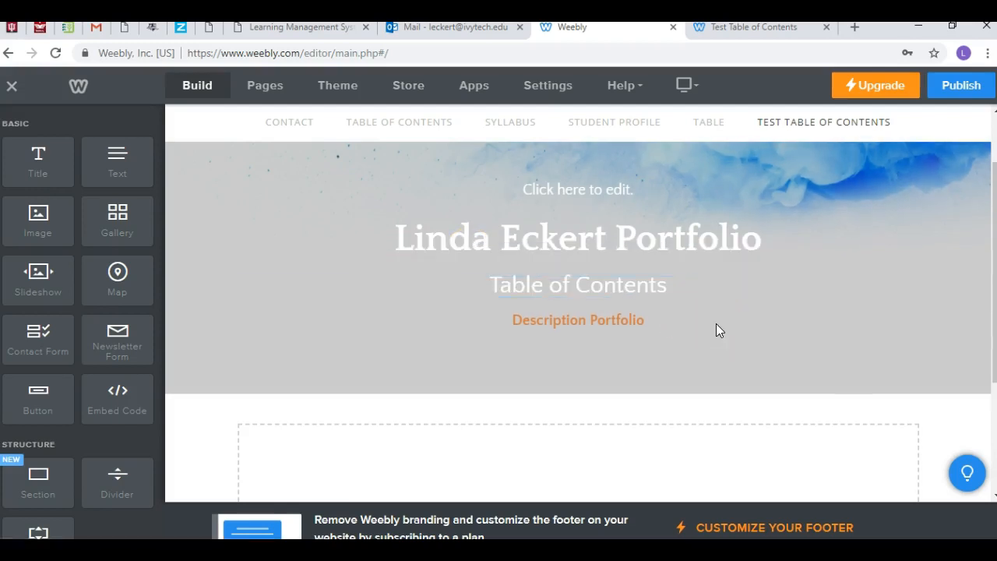
click(657, 322)
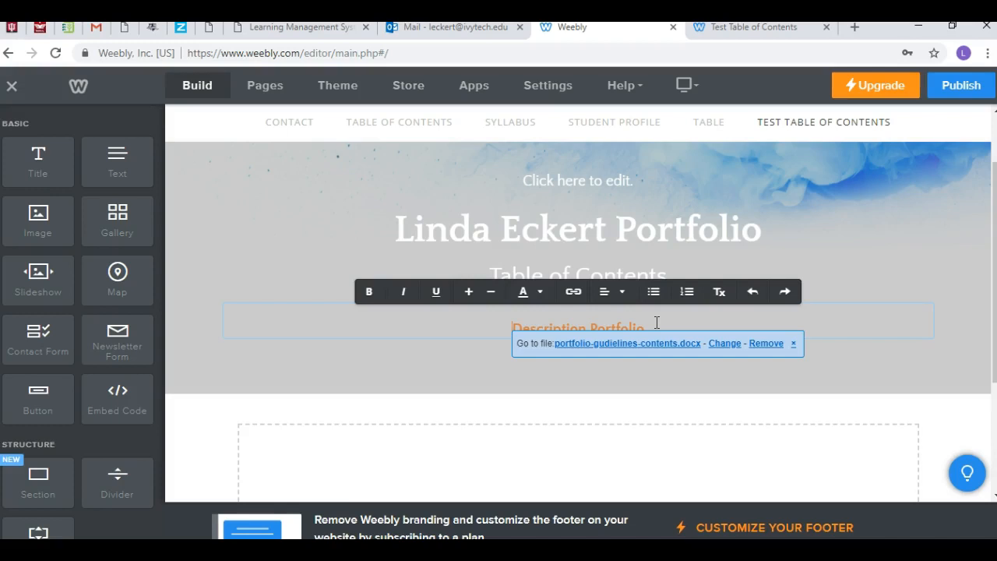
click(659, 379)
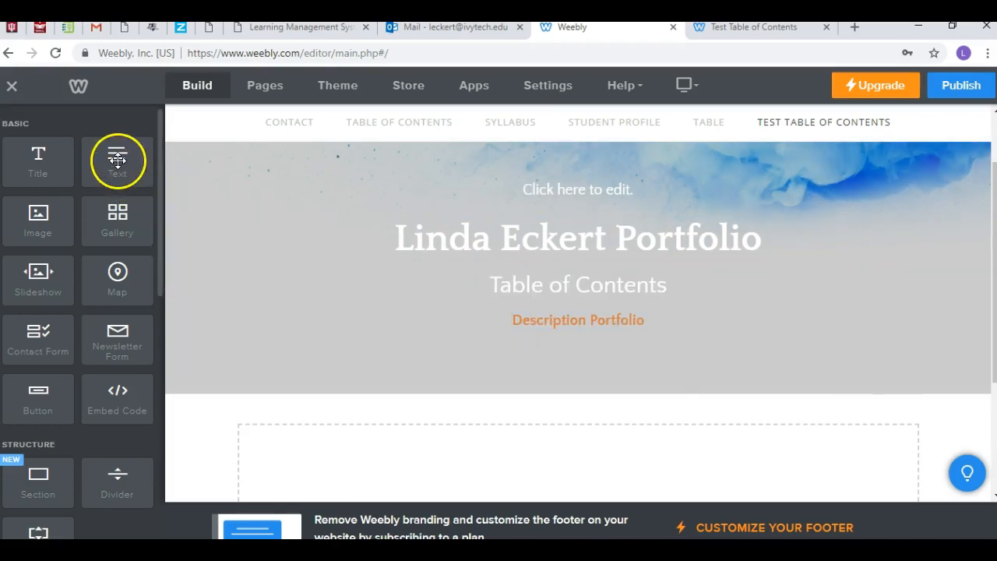
drag(116, 160, 603, 472)
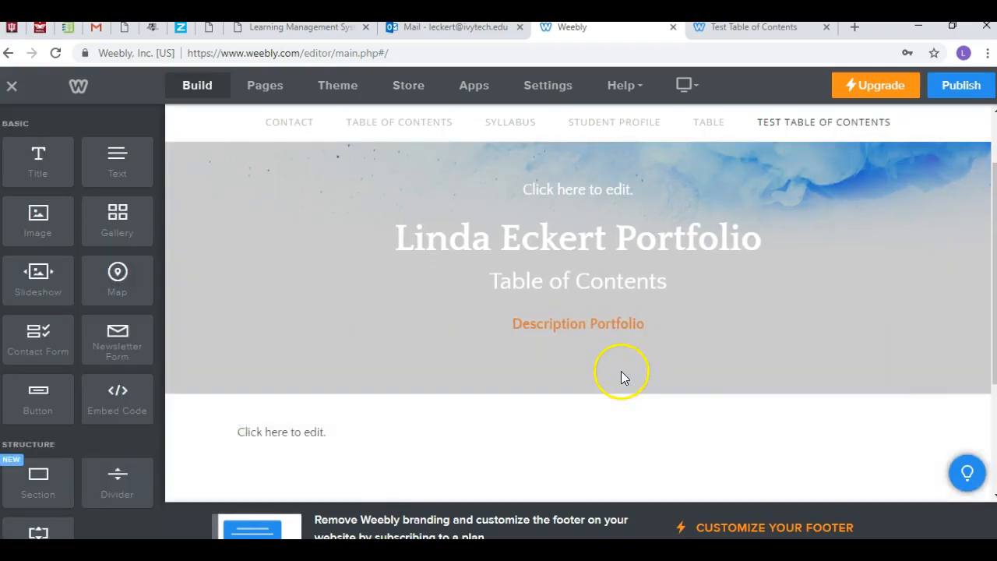
mouse_move(596, 350)
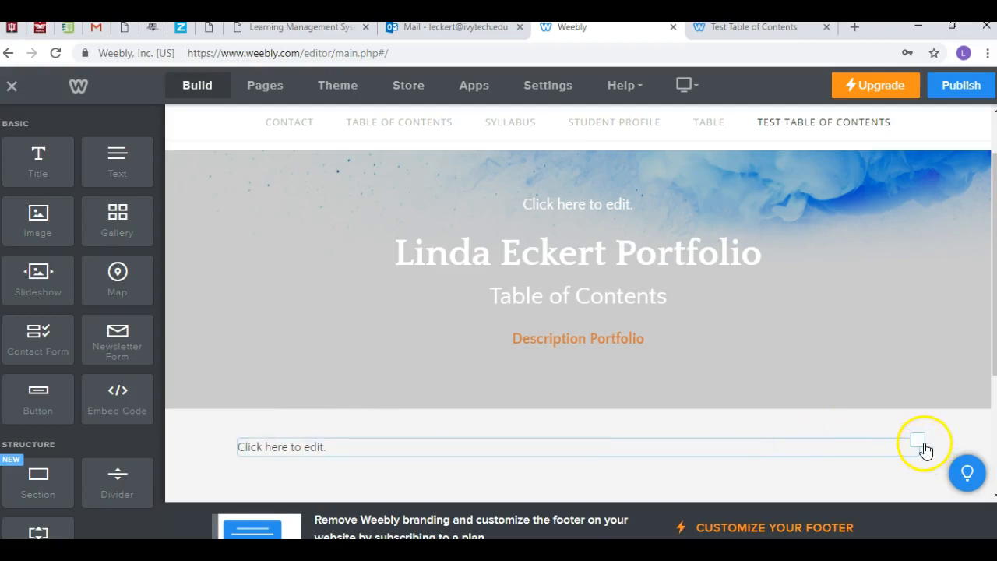
click(919, 442)
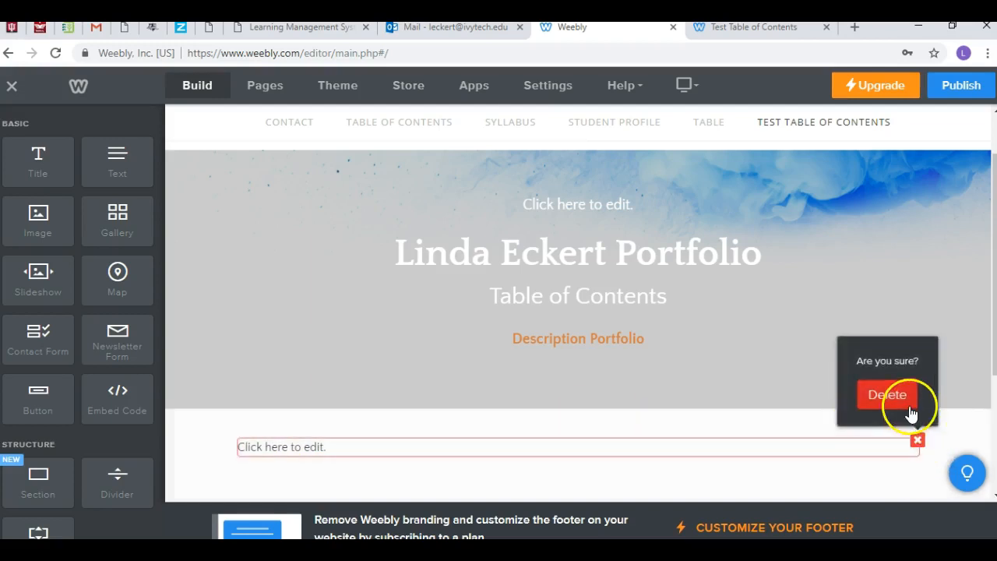
click(908, 404)
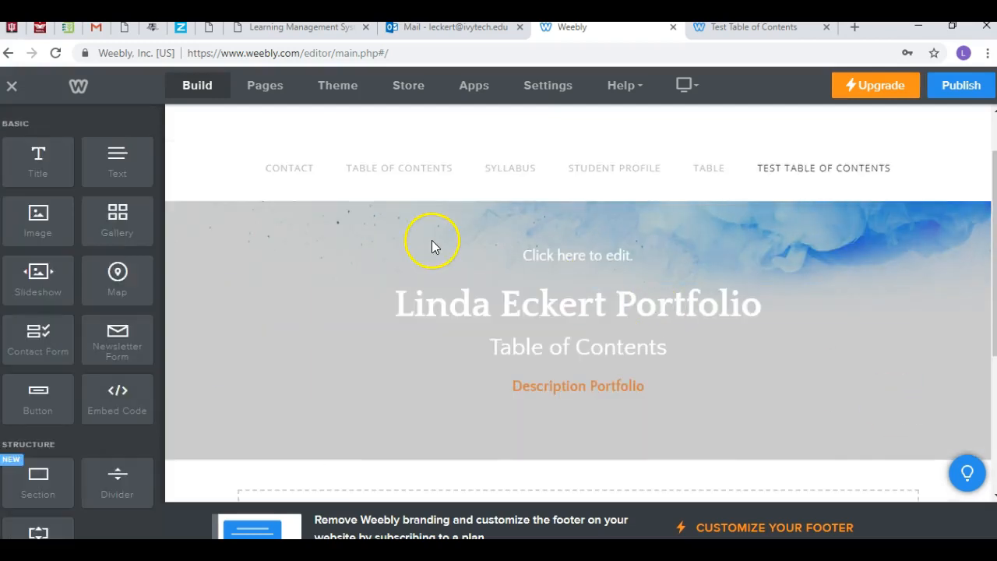
Step: Add a new text element directly below "Description Portfolio" in the page header and enter "Syllabus" in it
drag(116, 156, 533, 370)
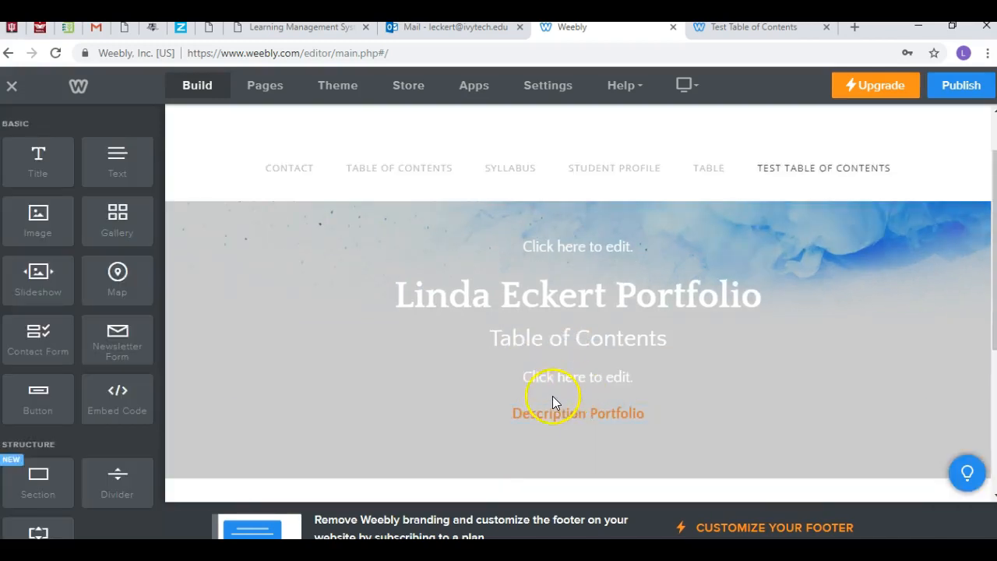
click(744, 374)
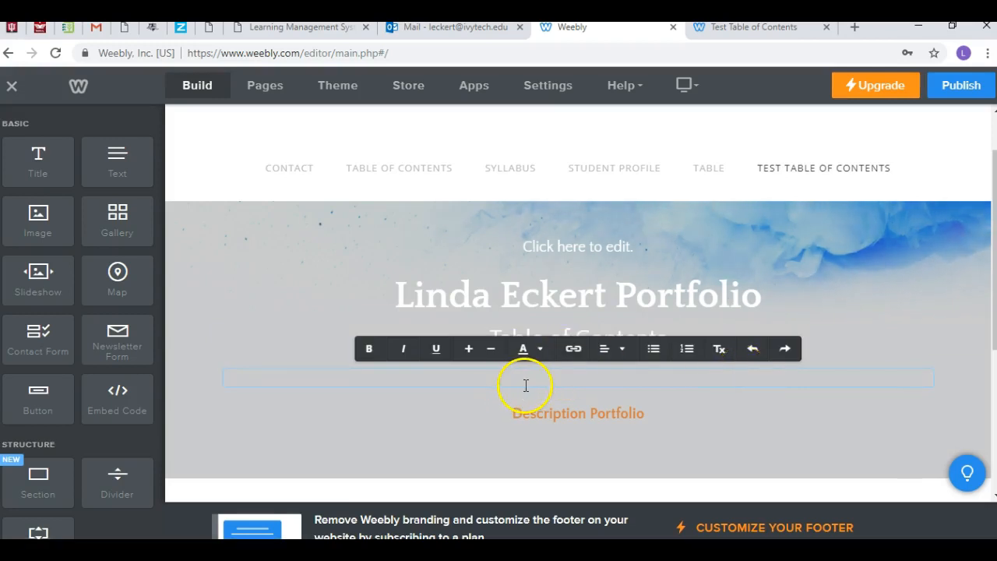
click(536, 413)
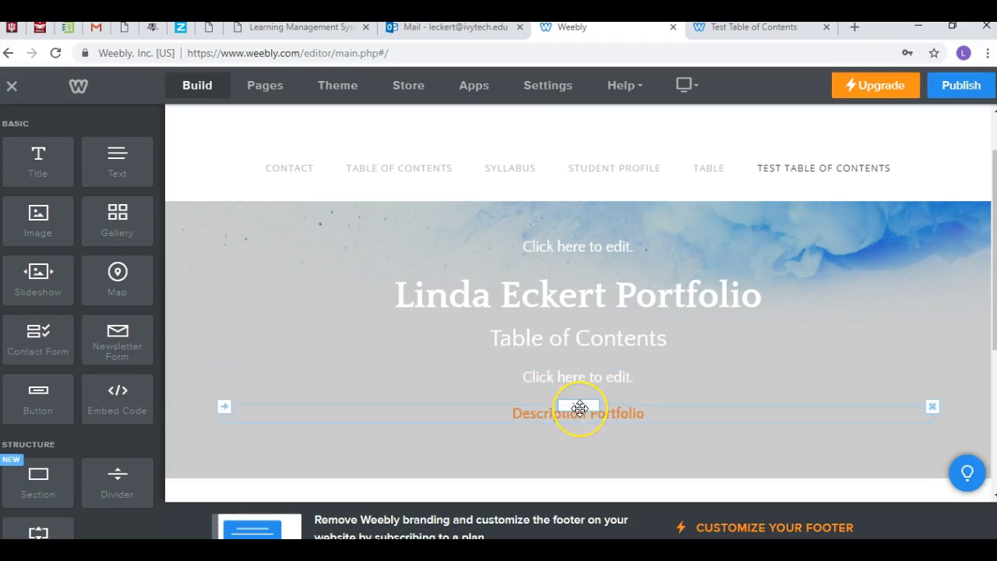
drag(579, 362, 579, 363)
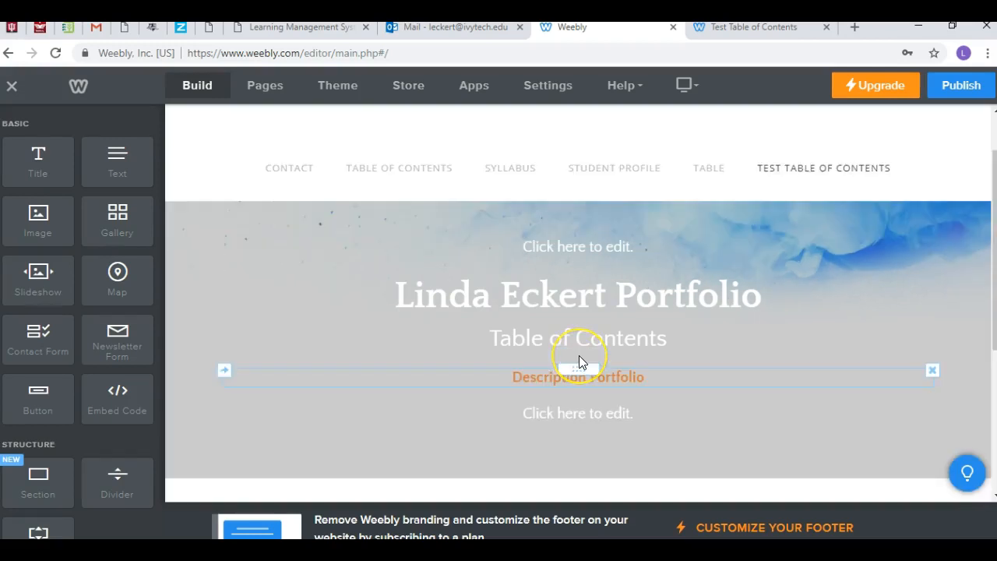
click(570, 417)
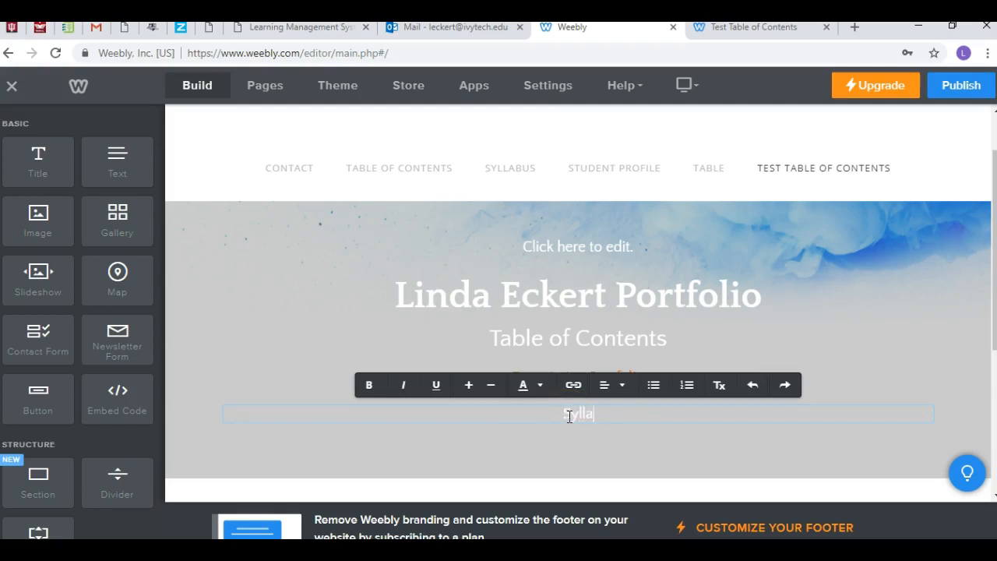
click(568, 447)
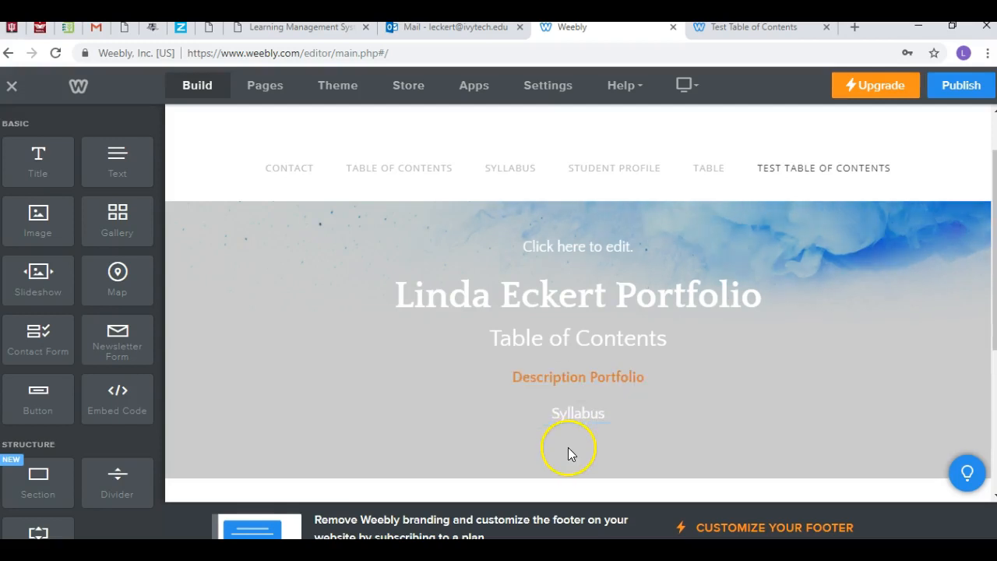
Step: Link "Syllabus" to a newly uploaded file, the IVYT 111 M5D Lafayette Fall 2018 syllabus document from the 2018-Fall Ivy > Portfolio folder
drag(605, 413, 553, 414)
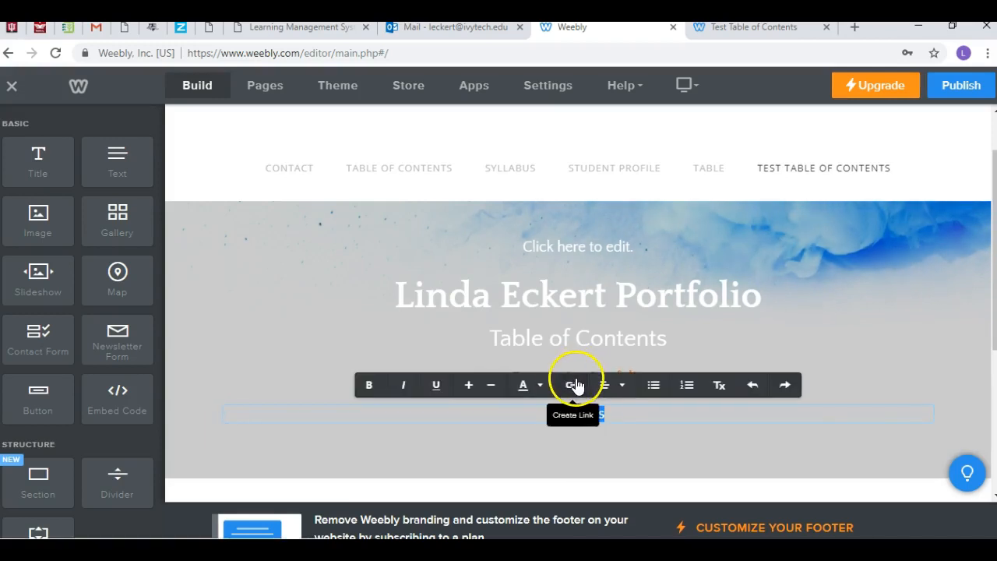
click(574, 385)
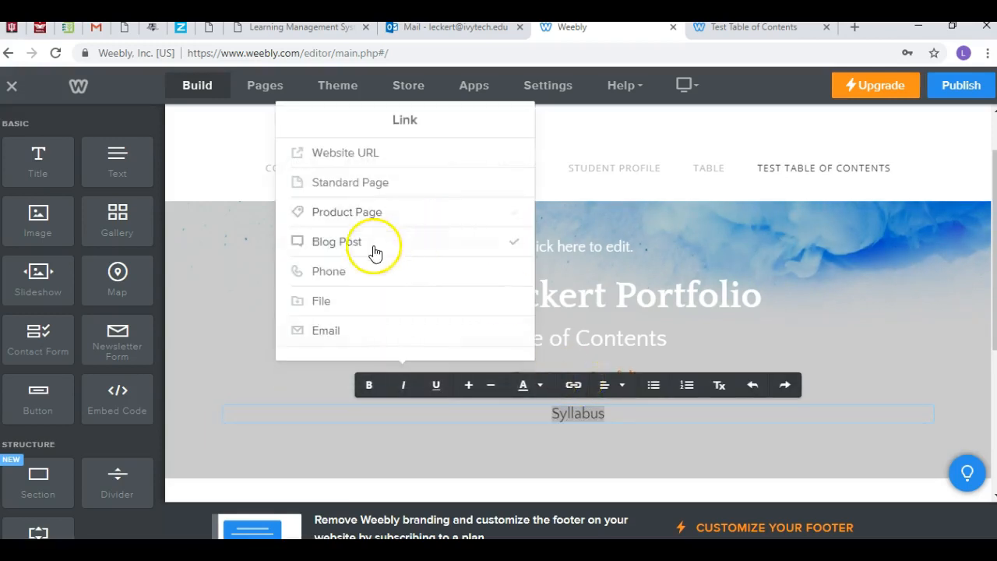
click(320, 304)
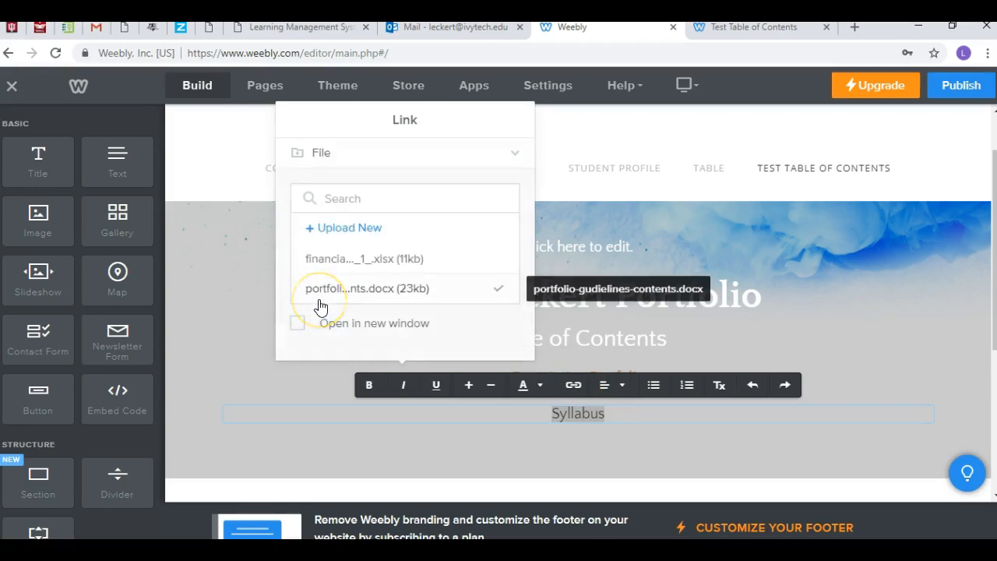
click(351, 226)
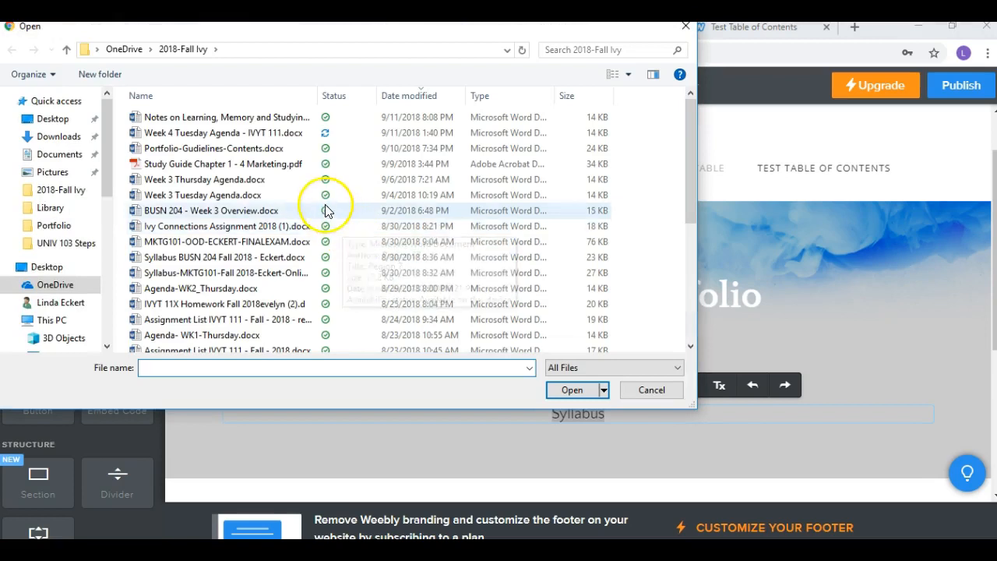
click(215, 49)
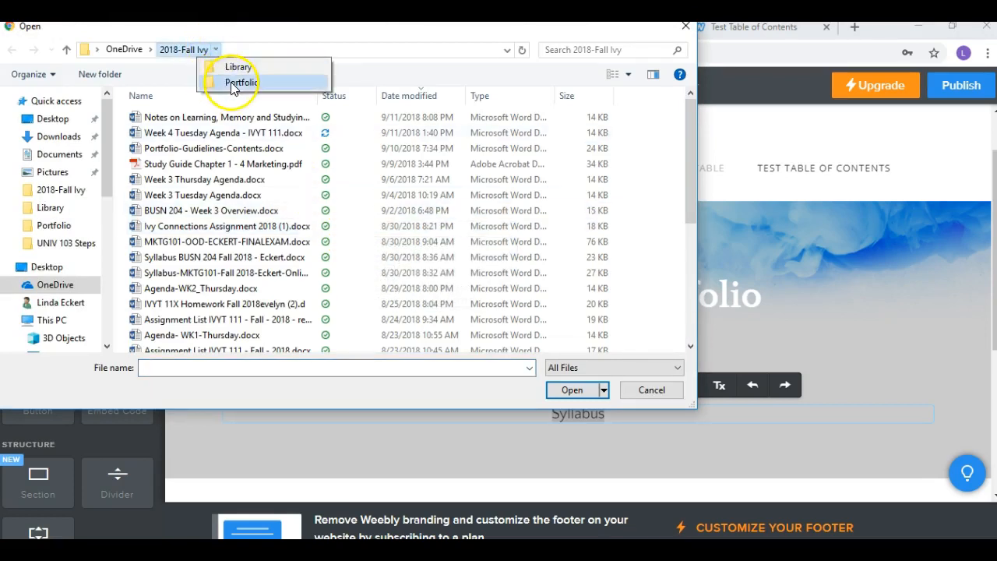
click(232, 83)
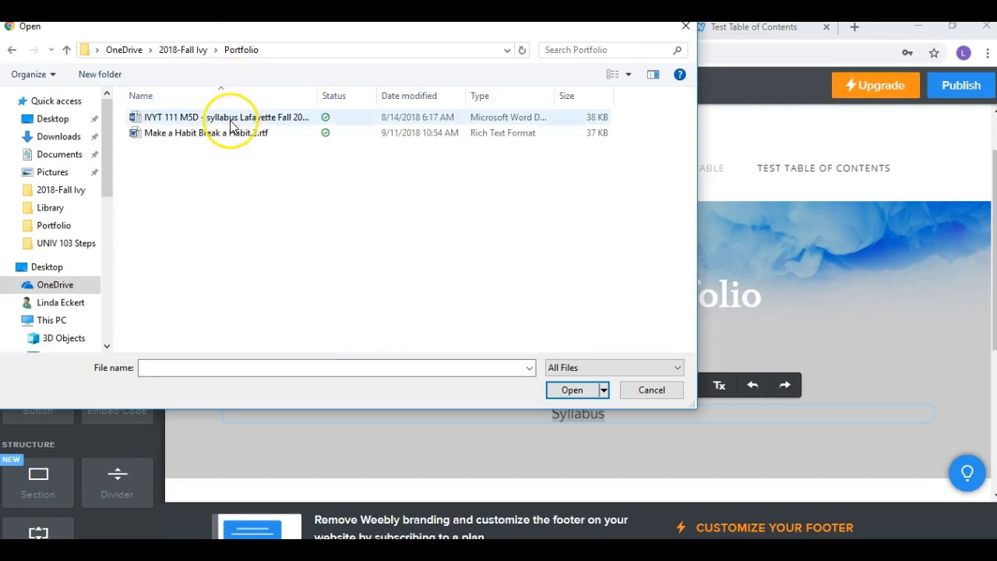
click(231, 119)
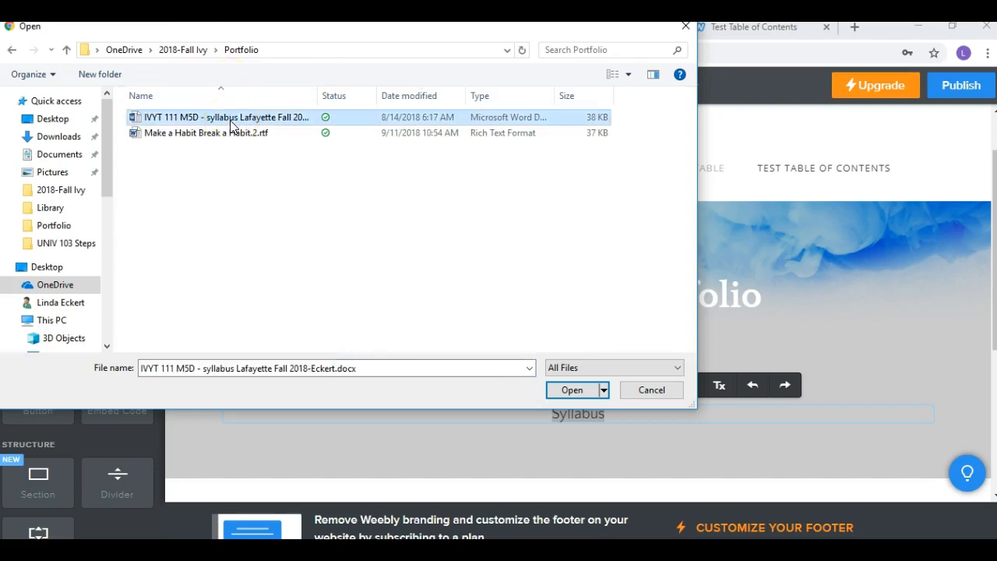
click(571, 390)
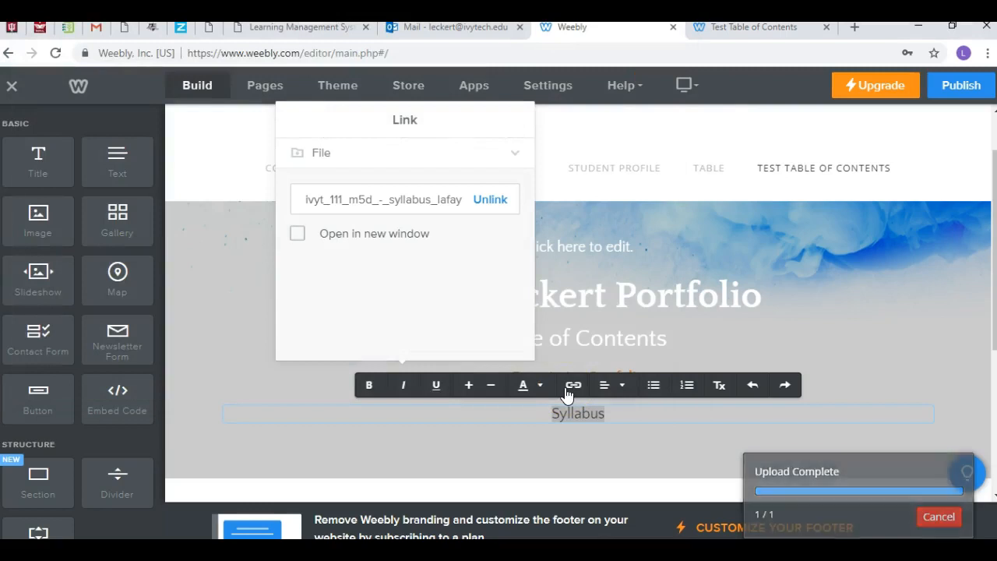
click(225, 122)
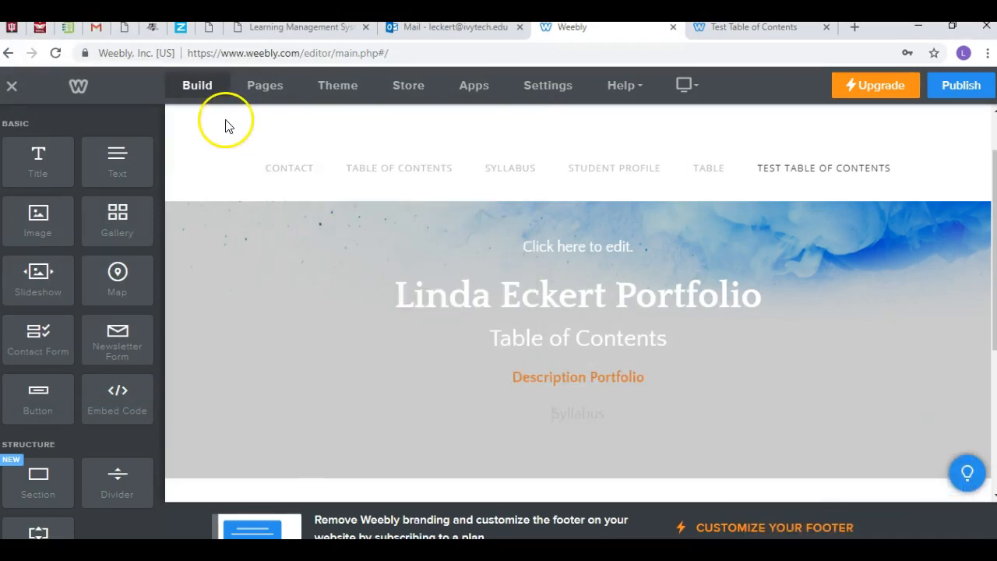
Step: Format the "Syllabus" line in bold with the same orange text color as "Description Portfolio"
click(598, 418)
double_click(599, 417)
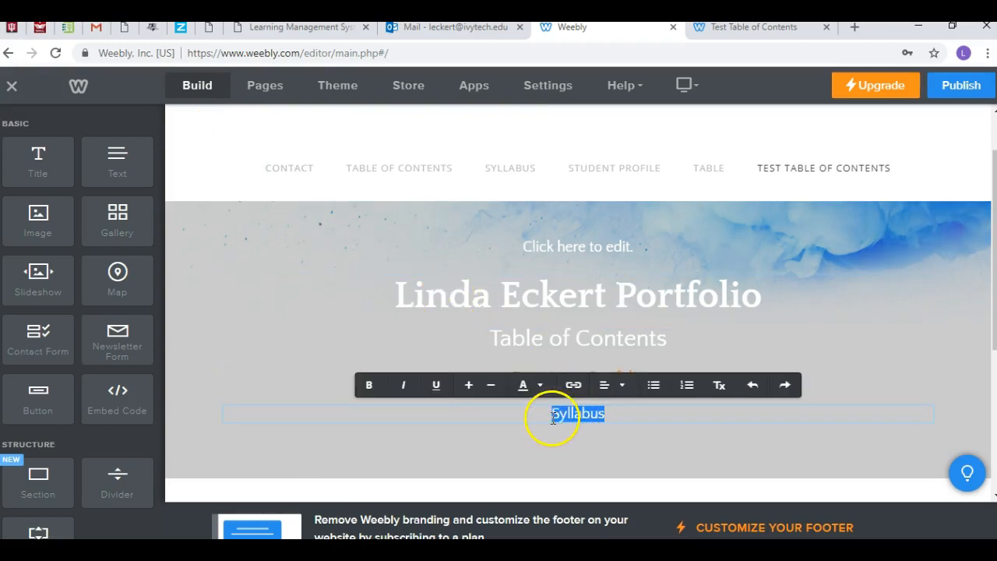
click(537, 390)
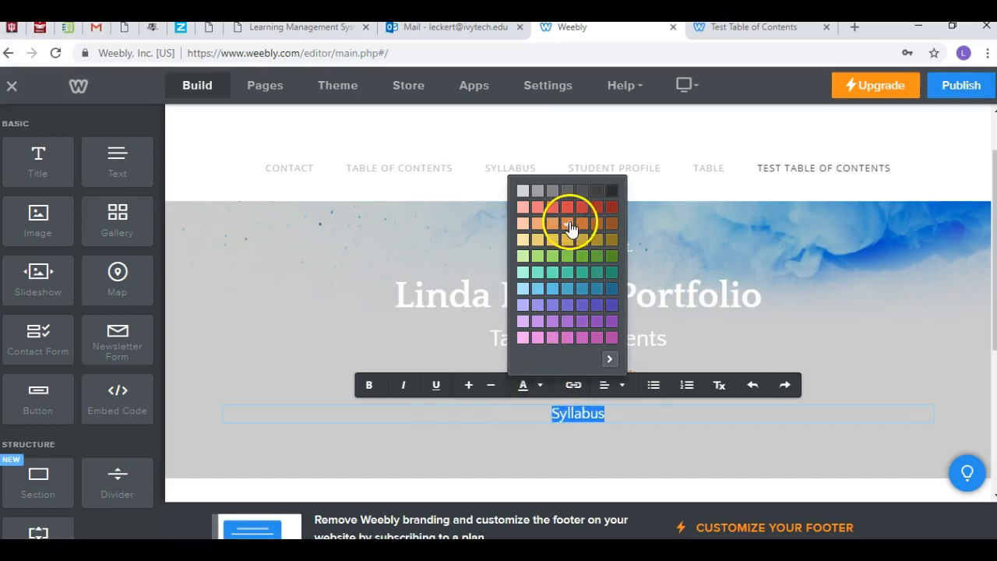
click(368, 385)
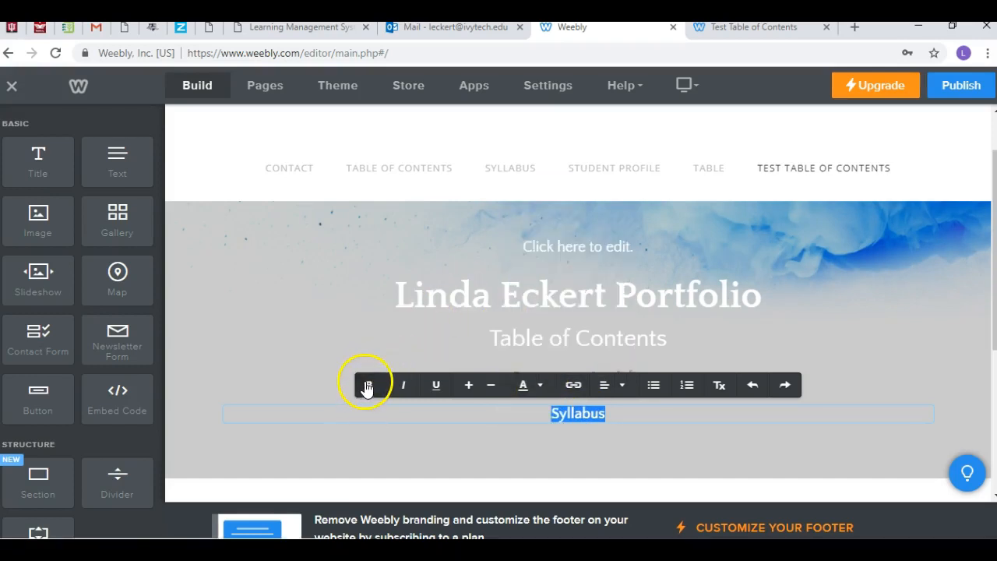
click(705, 325)
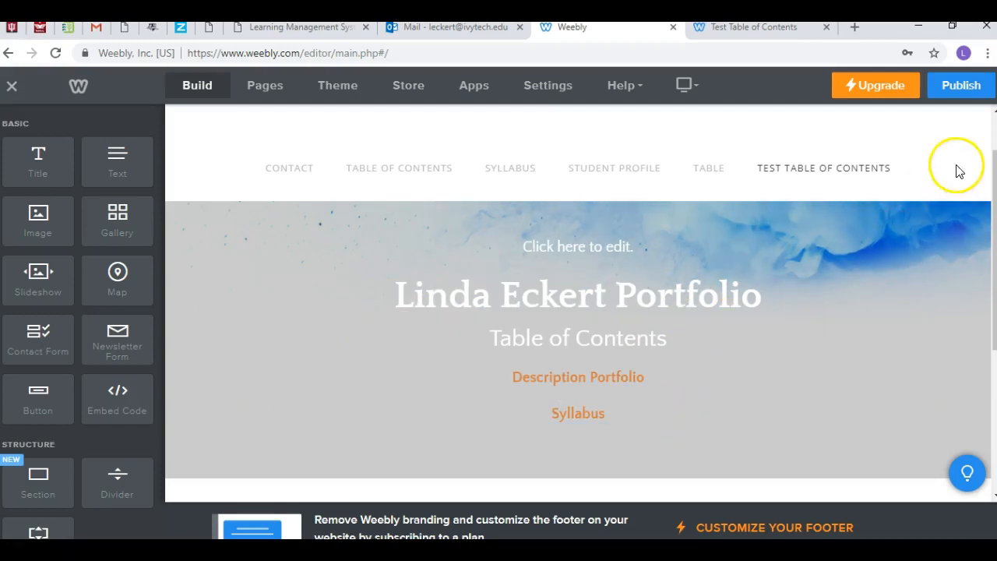
Step: Publish the website and test the "Syllabus" link on the live Test Table of Contents page, closing the linked document after viewing it
click(966, 87)
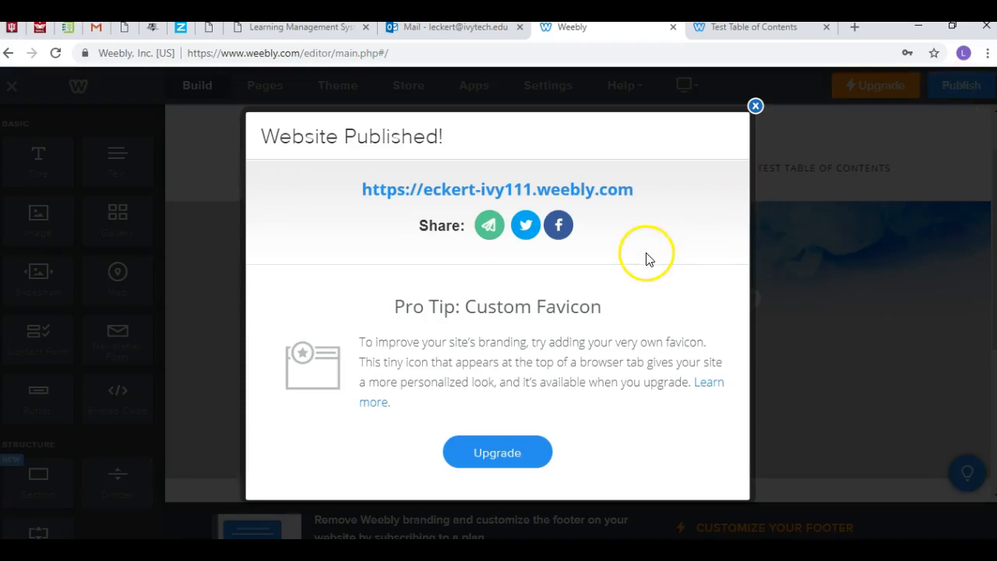
click(427, 196)
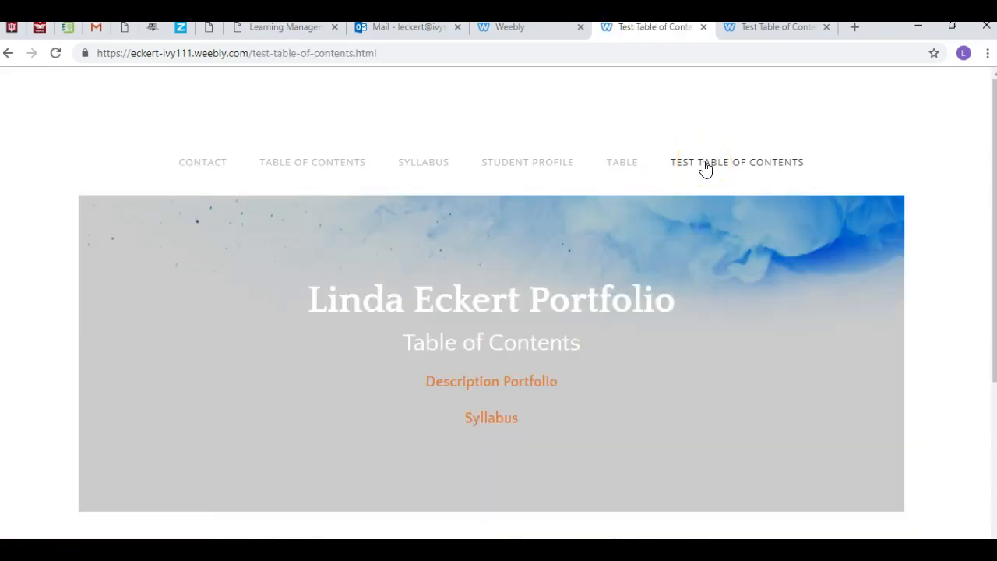
click(491, 418)
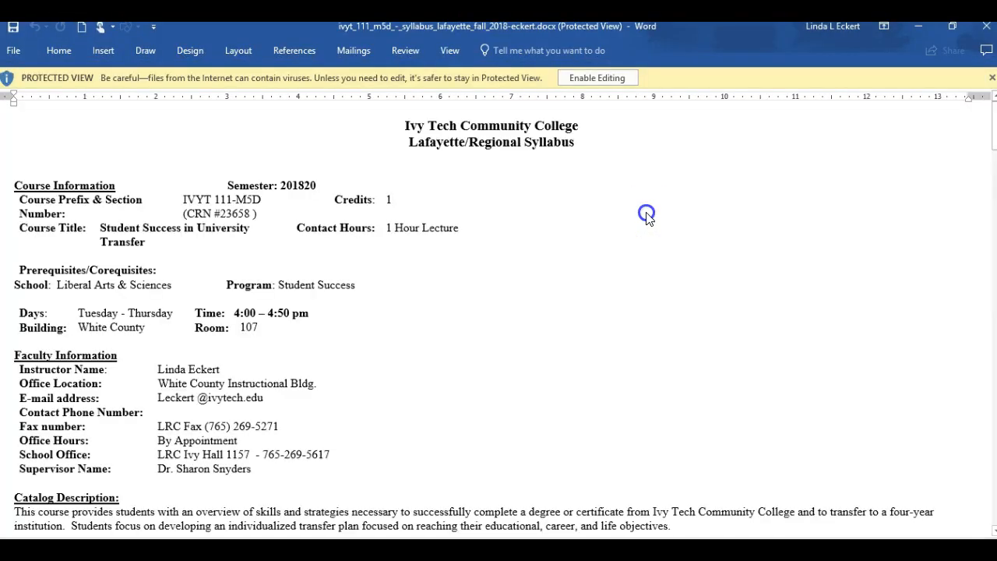
click(987, 30)
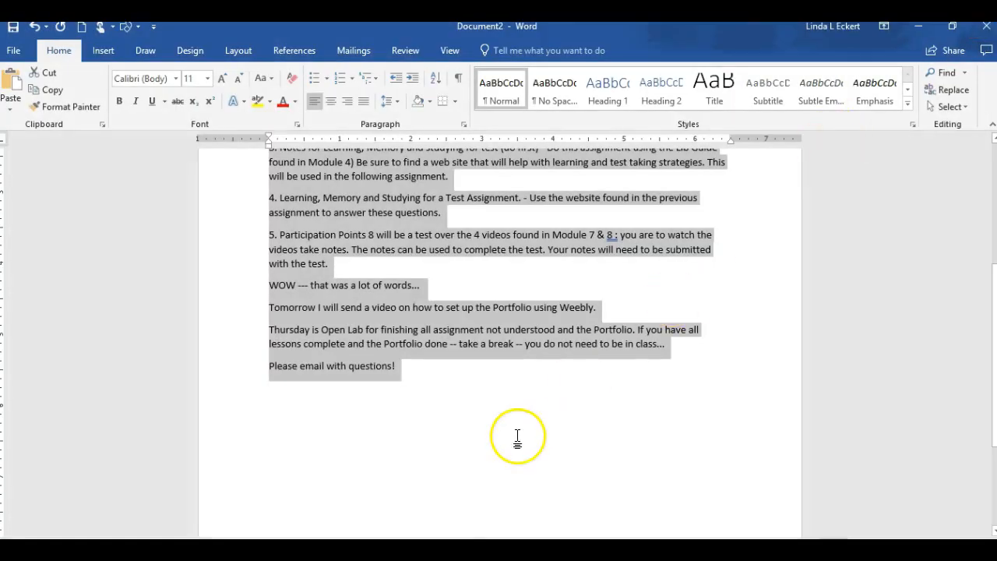
Step: Switch from Word back to the Weebly editor in Chrome and dismiss the website publishing confirmation
mouse_move(336, 550)
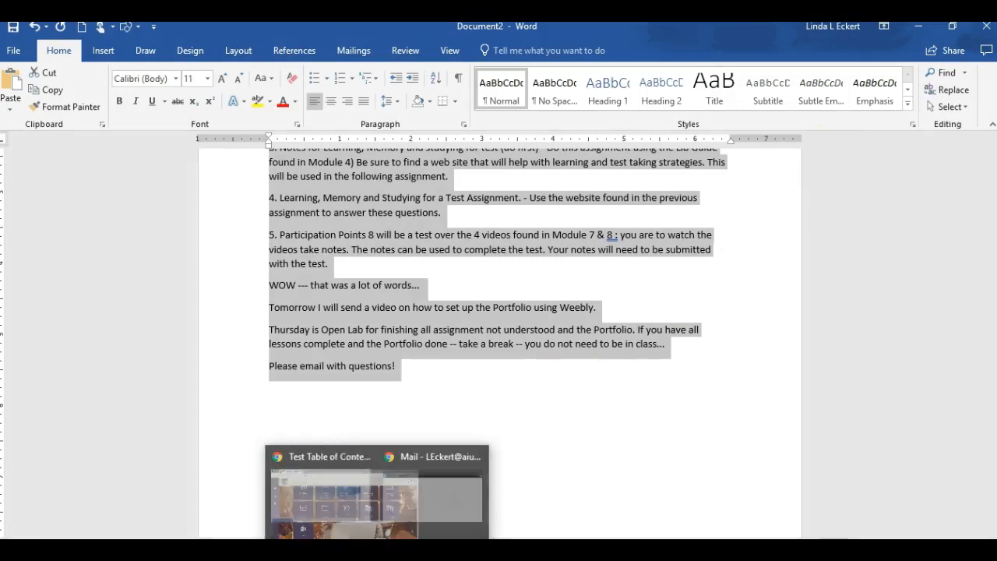
click(300, 518)
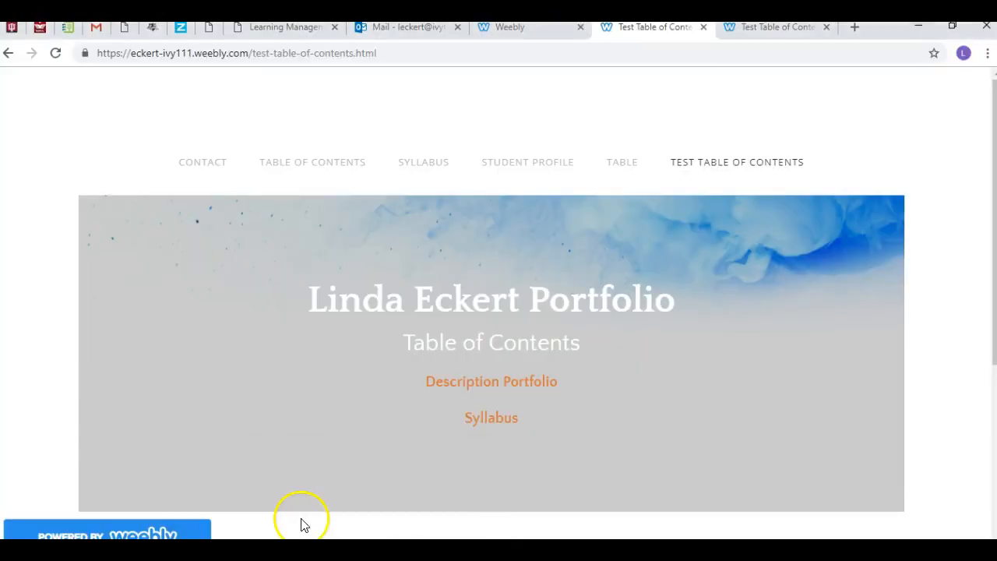
click(502, 35)
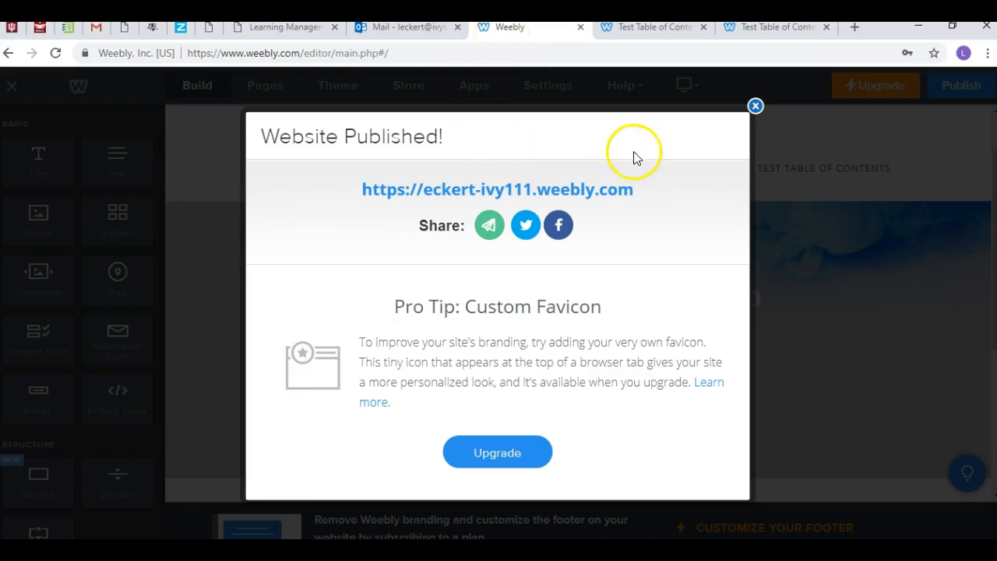
click(755, 106)
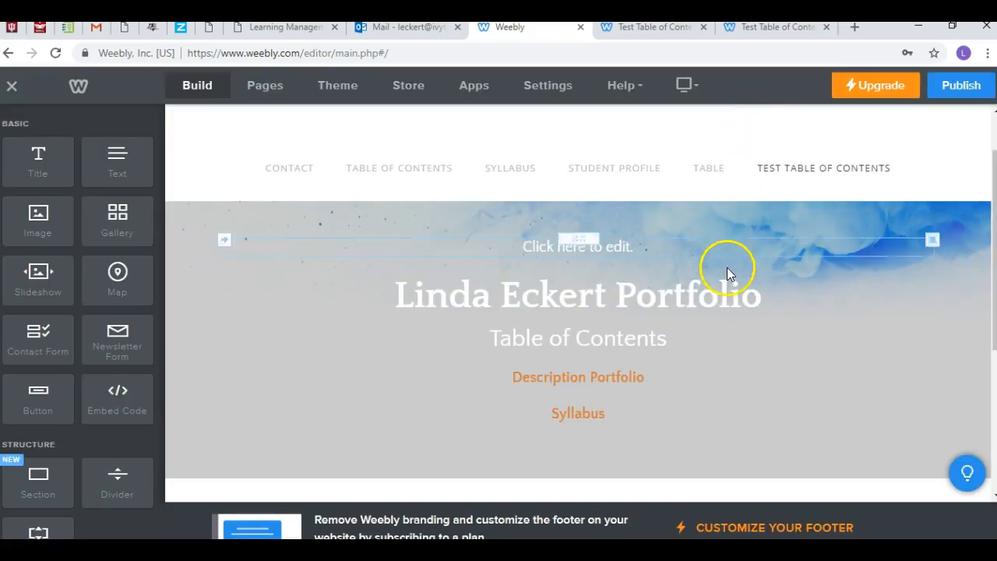
Step: Insert a blank line above "Syllabus" within its text element
click(625, 410)
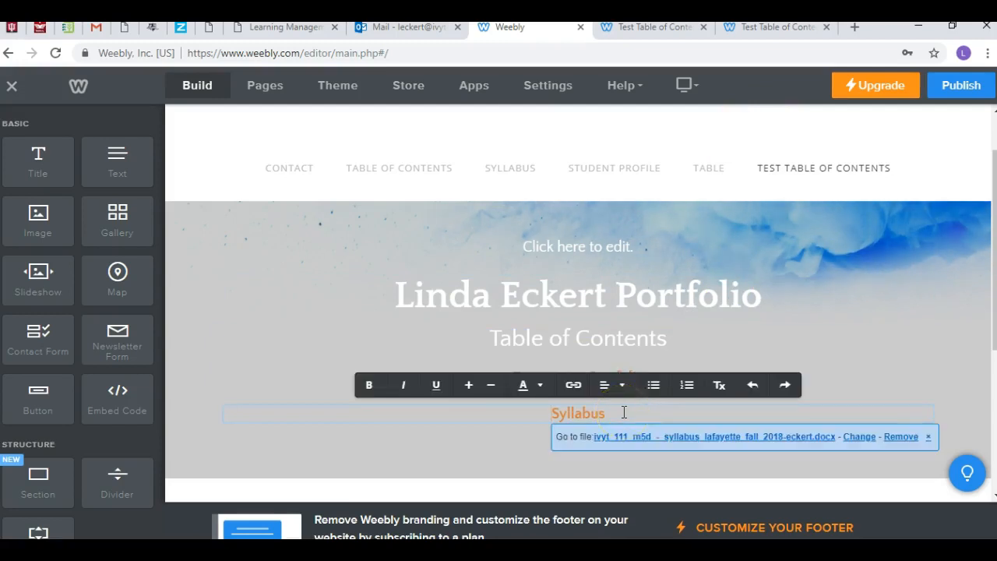
key(Return)
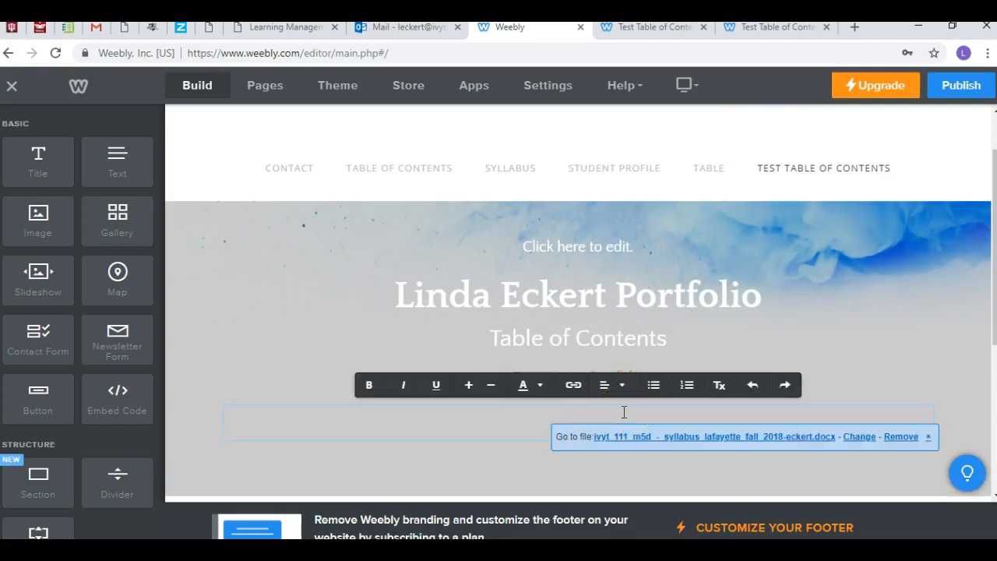
click(817, 362)
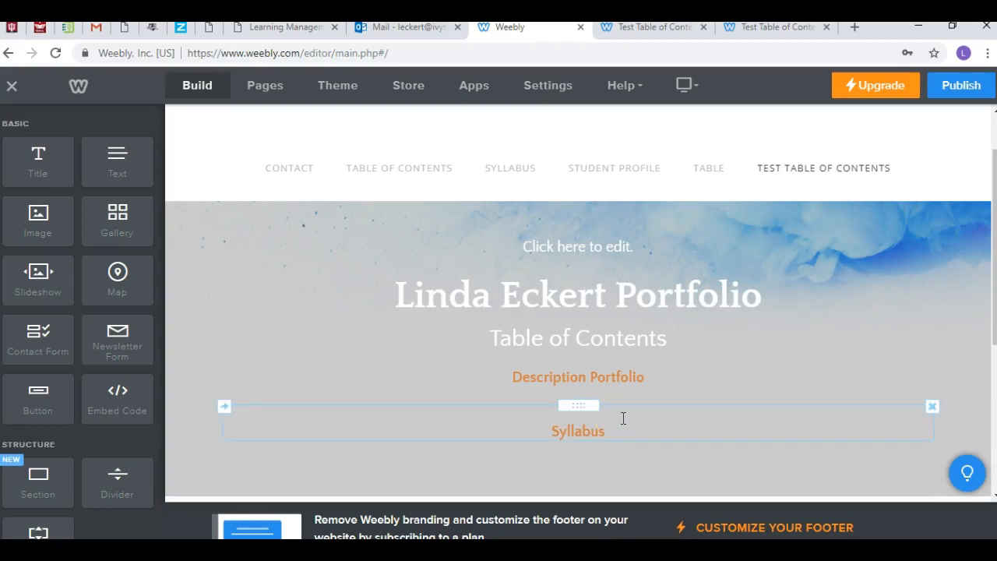
click(623, 419)
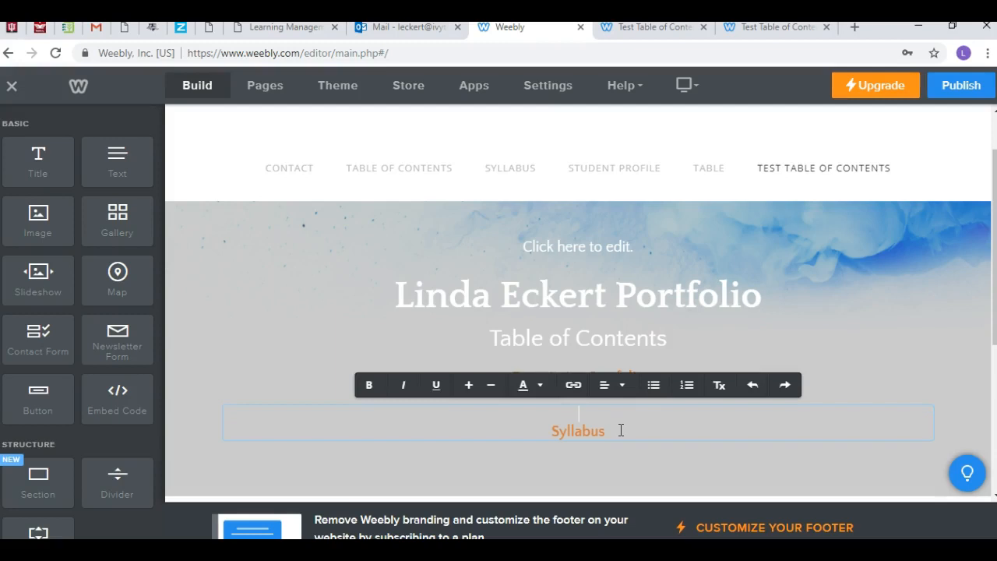
Step: Add a new line directly below "Syllabus" in the same text element and enter "List of Assignments" in it
click(621, 430)
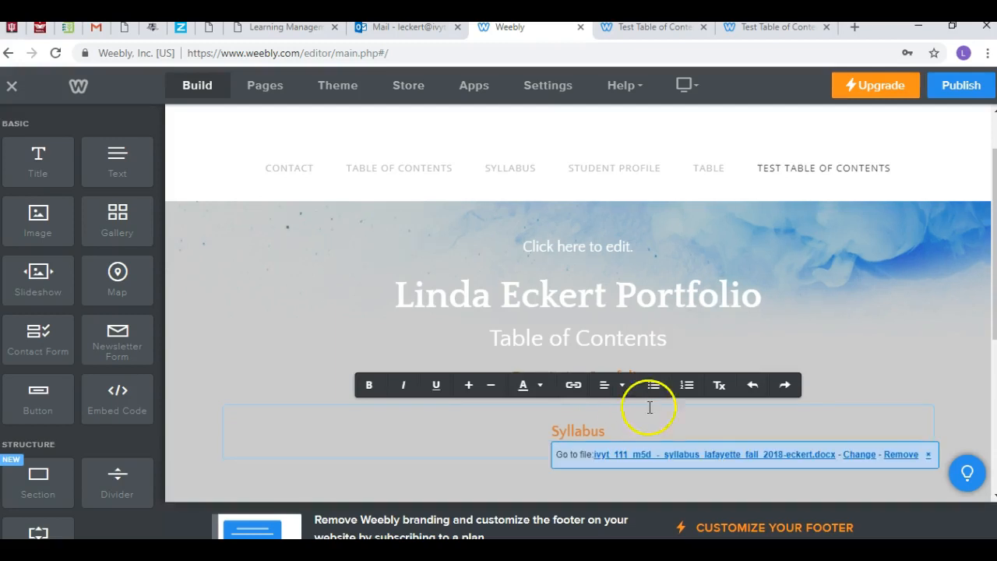
click(760, 420)
click(590, 441)
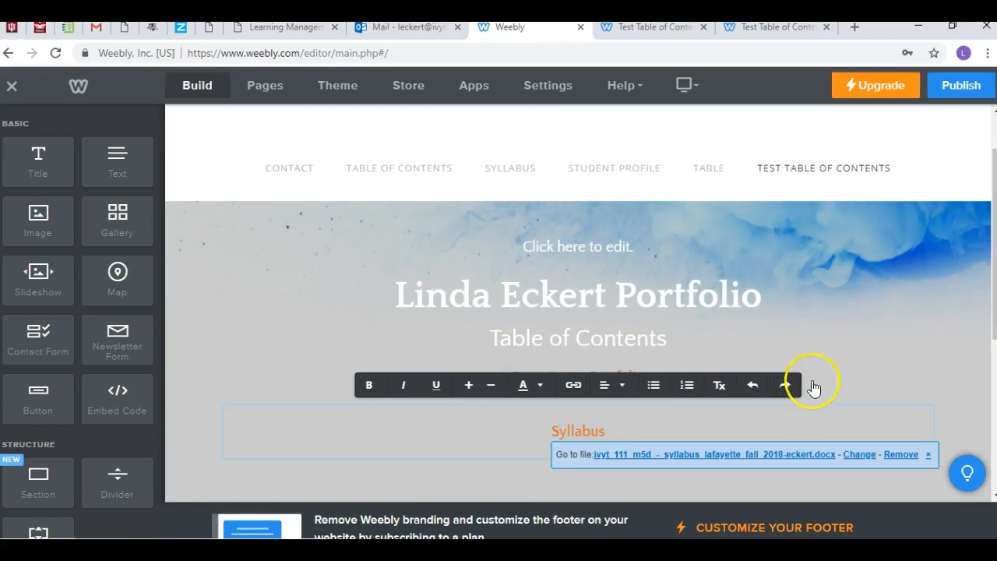
click(847, 346)
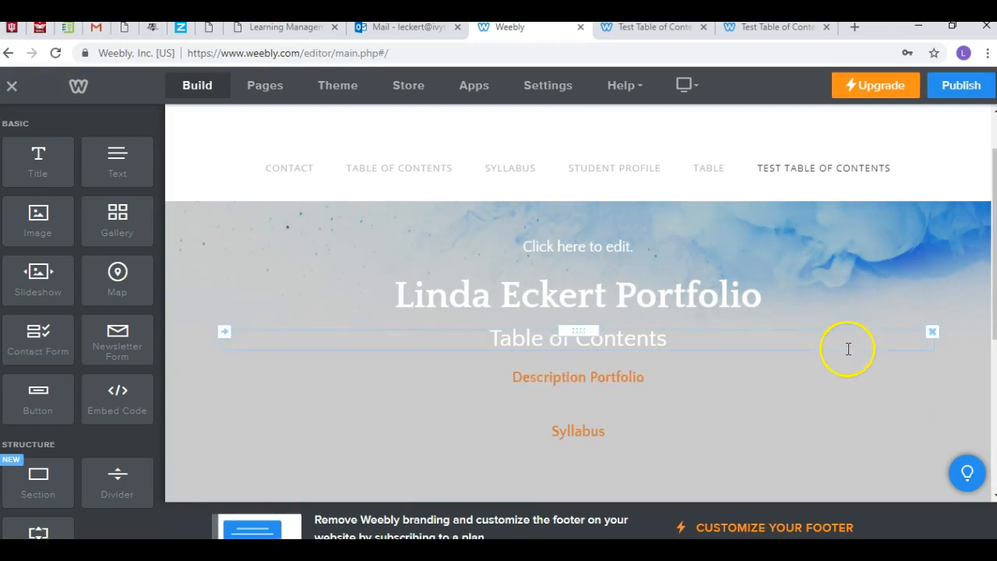
click(618, 448)
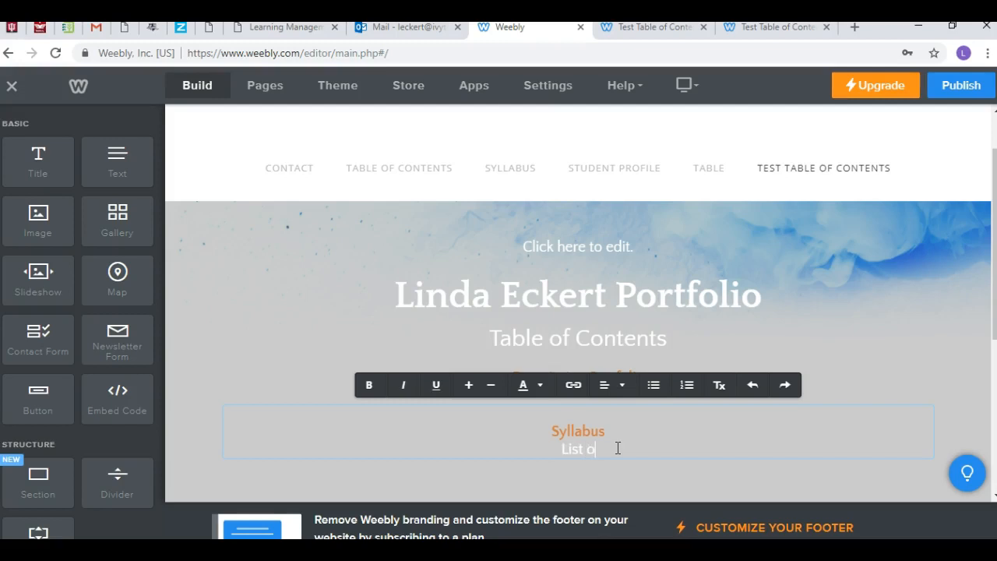
text(gnments)
Step: Link "List of Assignments" to a newly uploaded file, Assignment List IVYT 111 - Fall - 2018.docx from the 2018-Fall Ivy folder, opening in a new window
drag(641, 449, 518, 450)
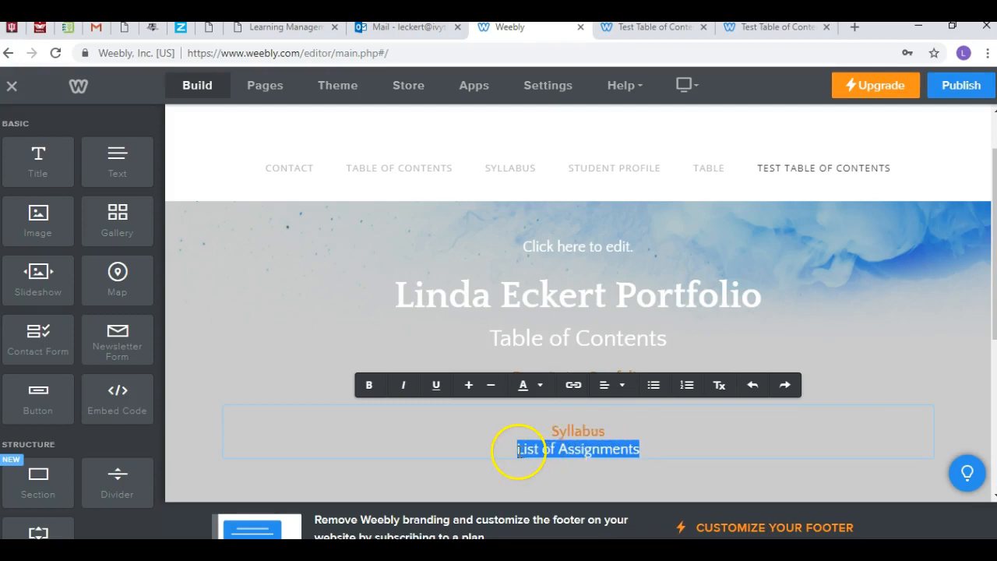
click(573, 385)
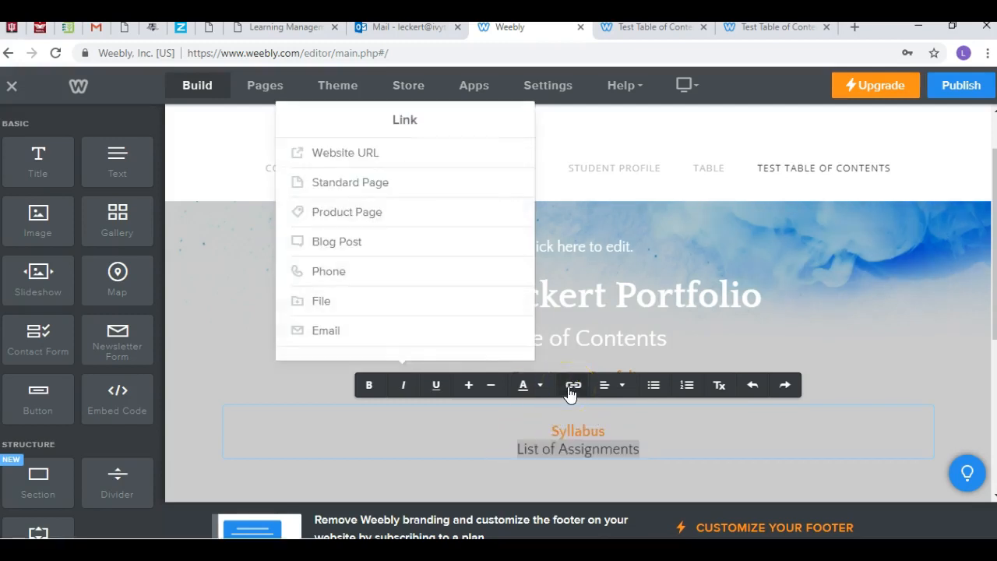
click(319, 303)
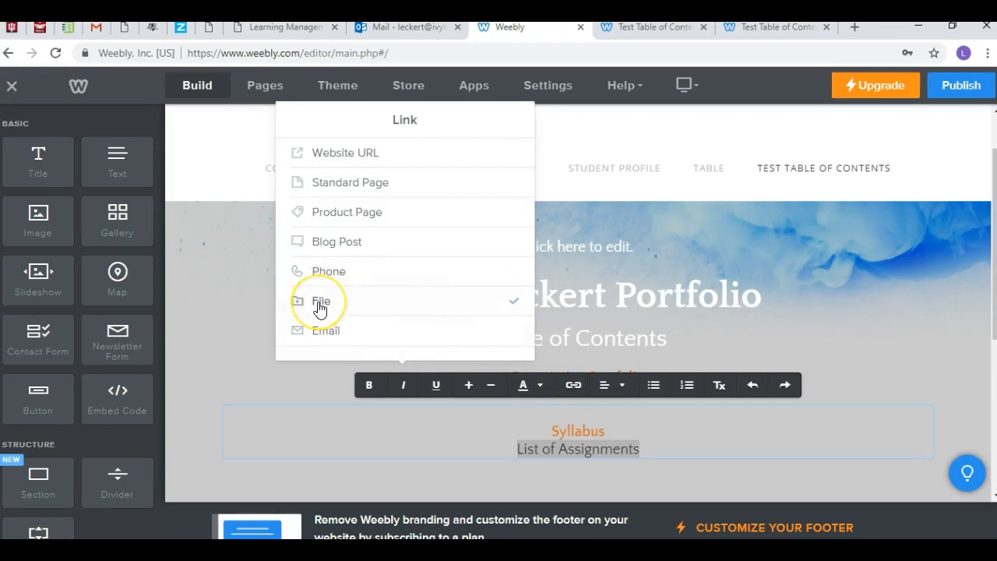
click(345, 232)
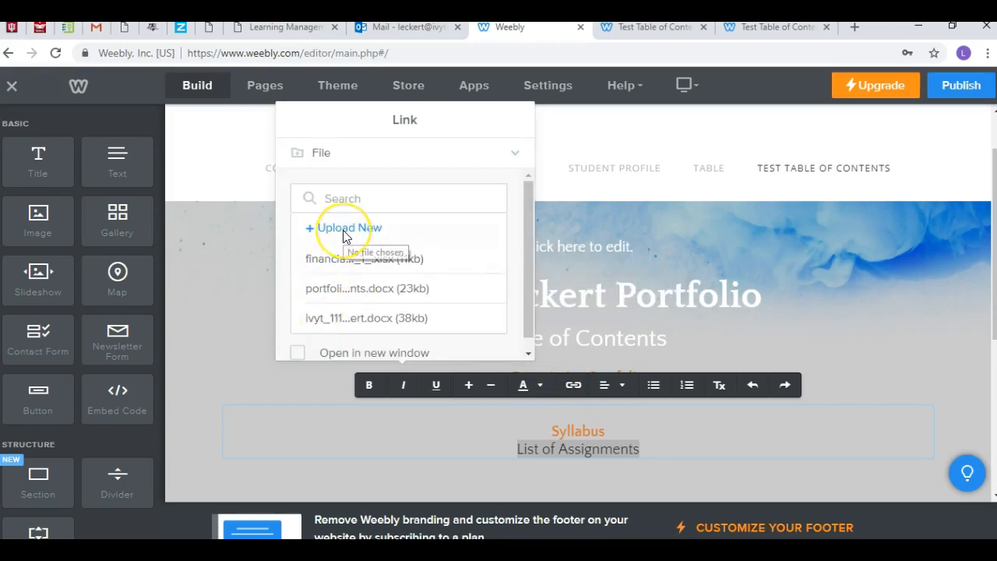
click(299, 209)
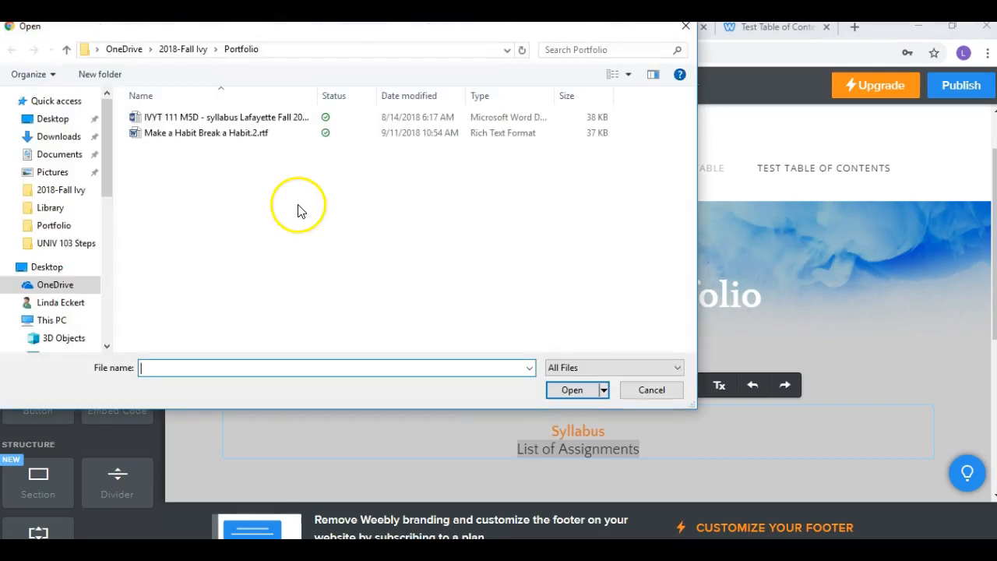
click(219, 49)
mouse_move(129, 58)
click(184, 49)
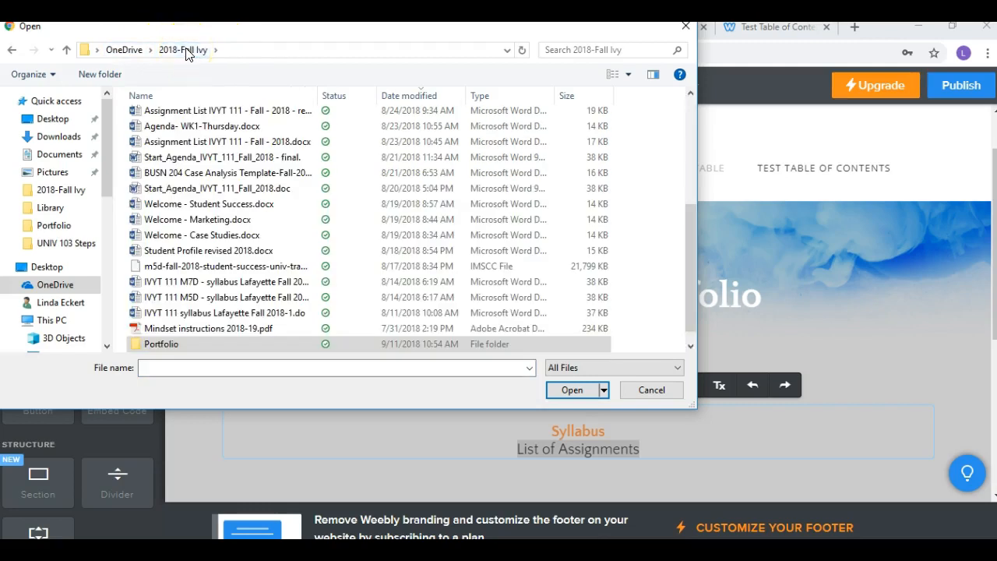
click(289, 144)
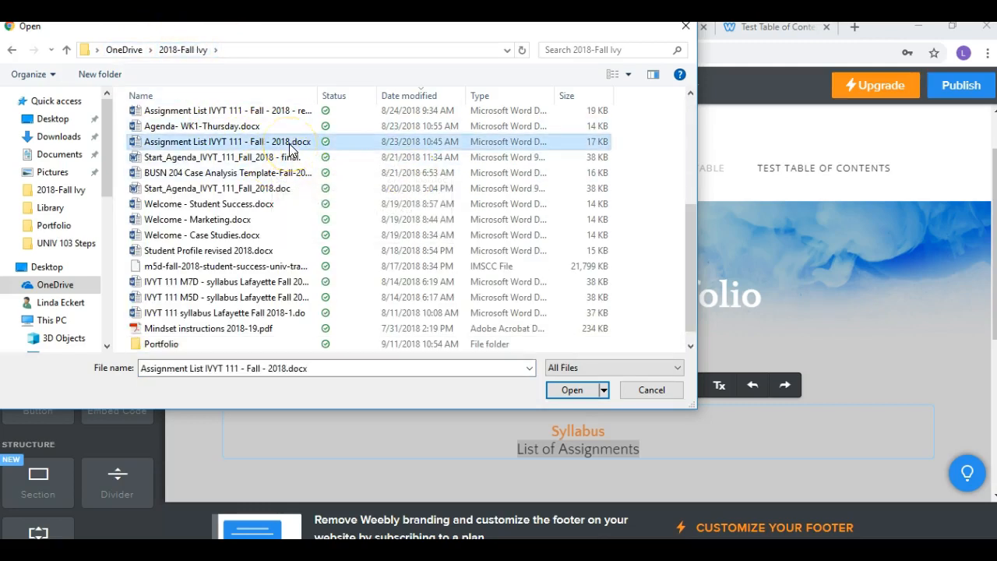
click(573, 390)
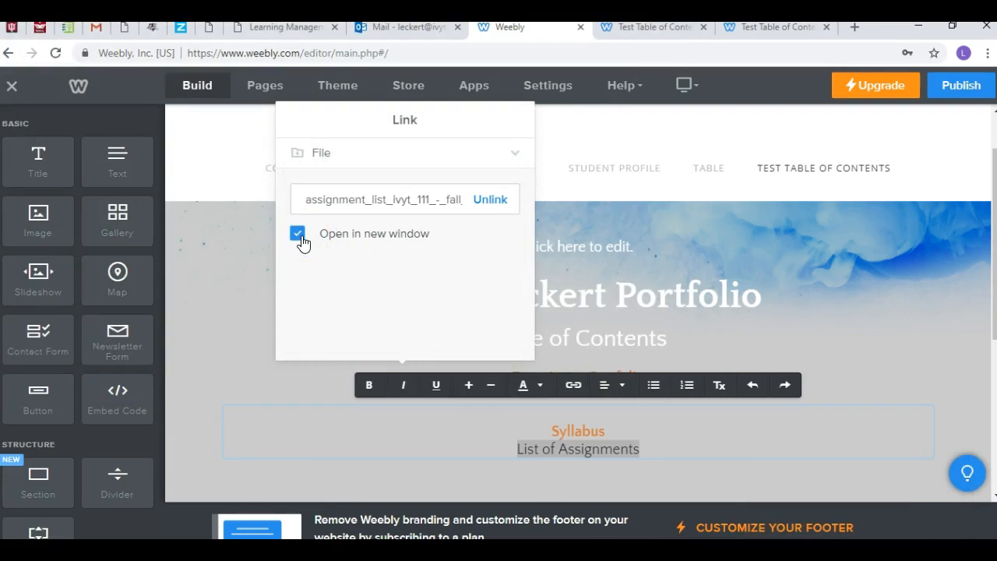
click(231, 270)
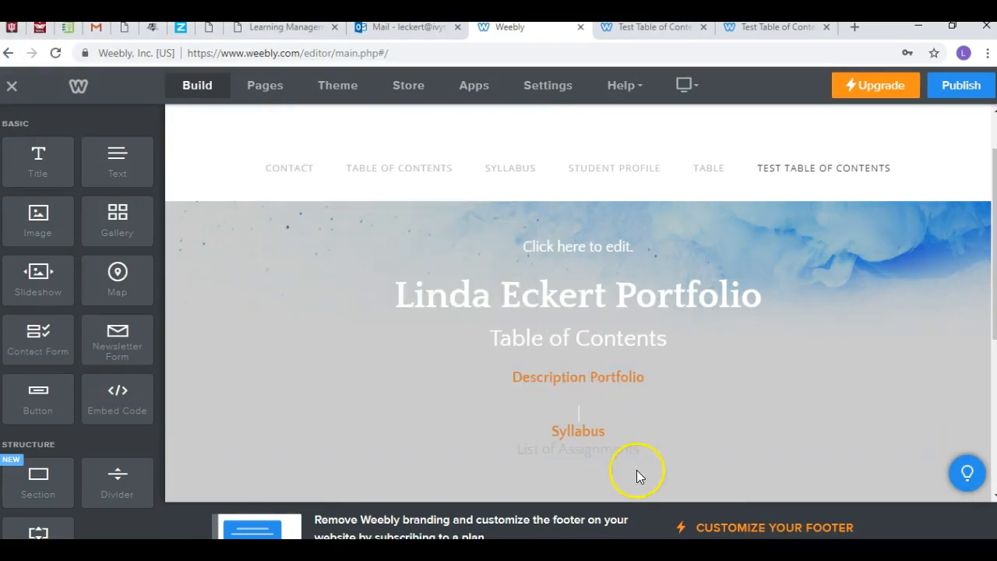
Step: Format the "List of Assignments" line in bold with the same orange text color as "Syllabus"
click(644, 448)
drag(643, 448, 515, 444)
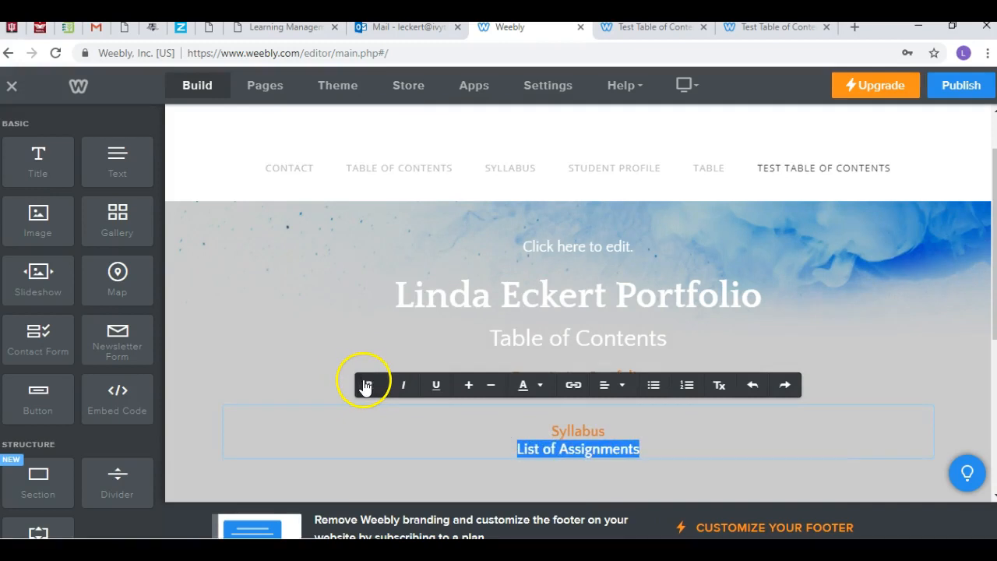
click(534, 390)
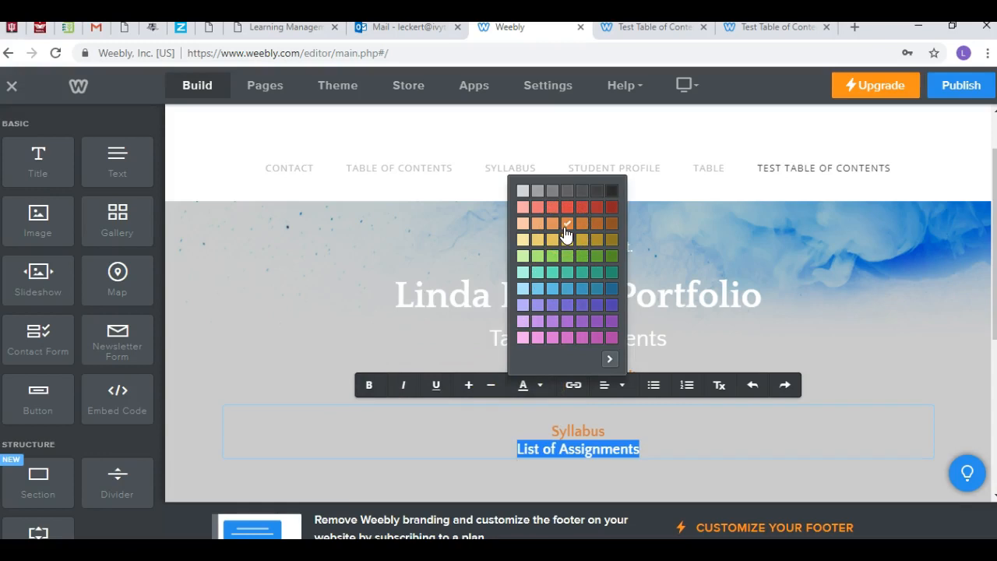
click(805, 428)
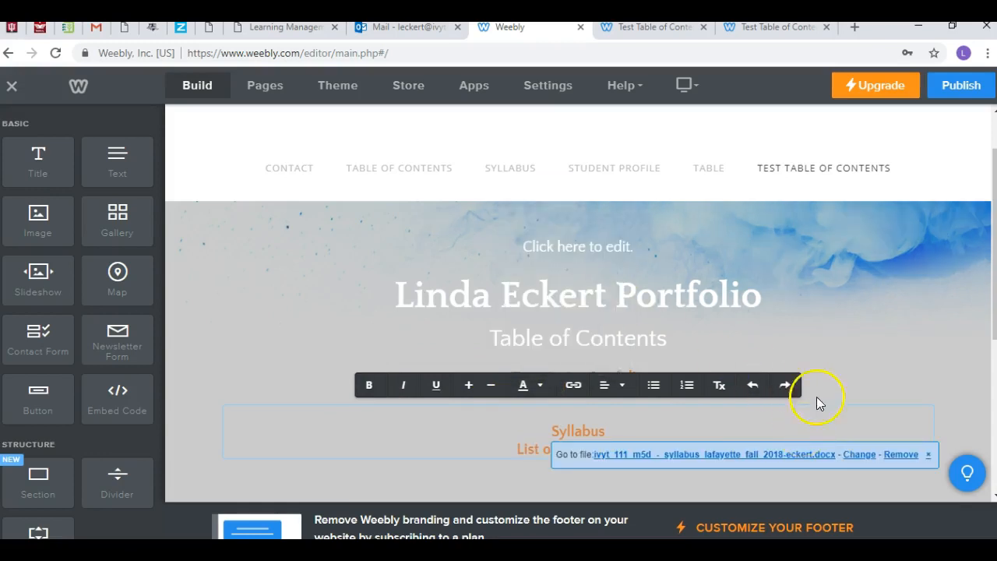
click(862, 351)
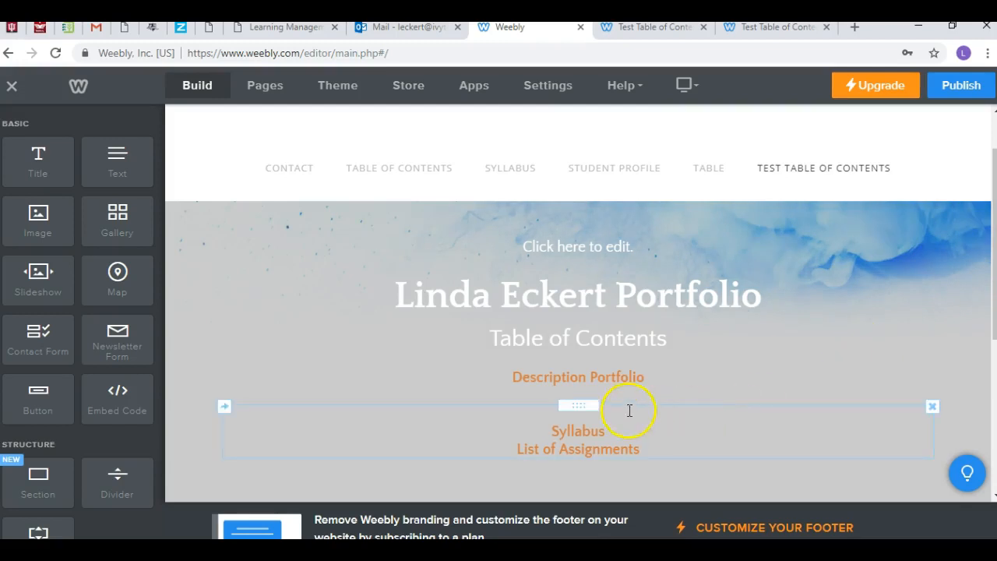
drag(585, 405, 589, 392)
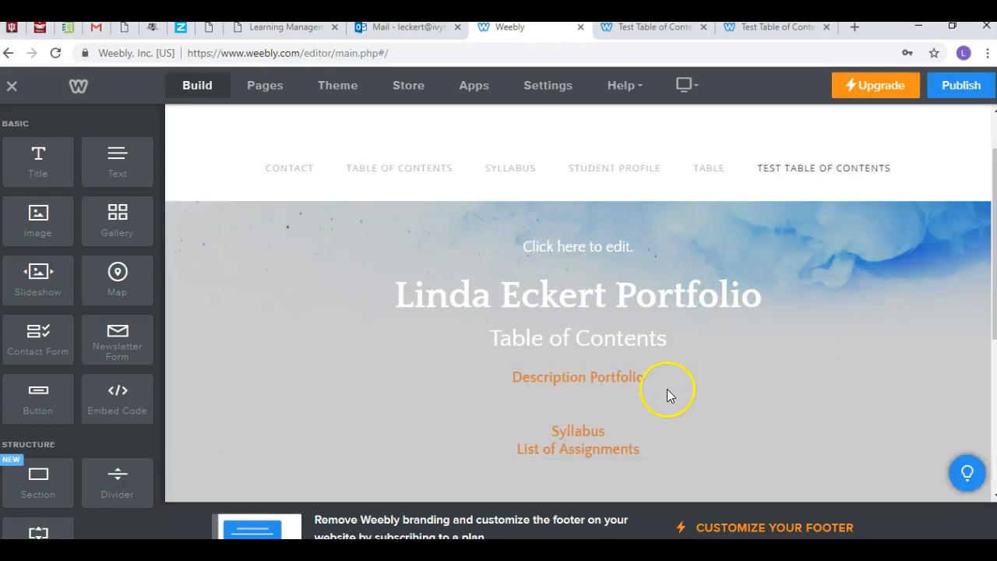
Step: Publish the website, refresh the live Test Table of Contents page to check it, and return to the editor with the extra Contact tab closed
scroll(667, 388, down, 2)
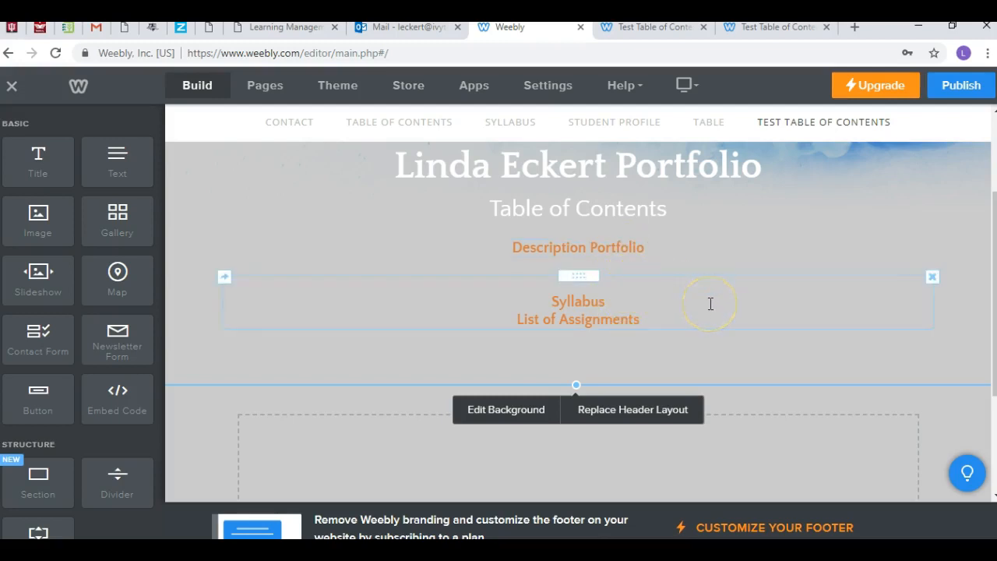
click(974, 95)
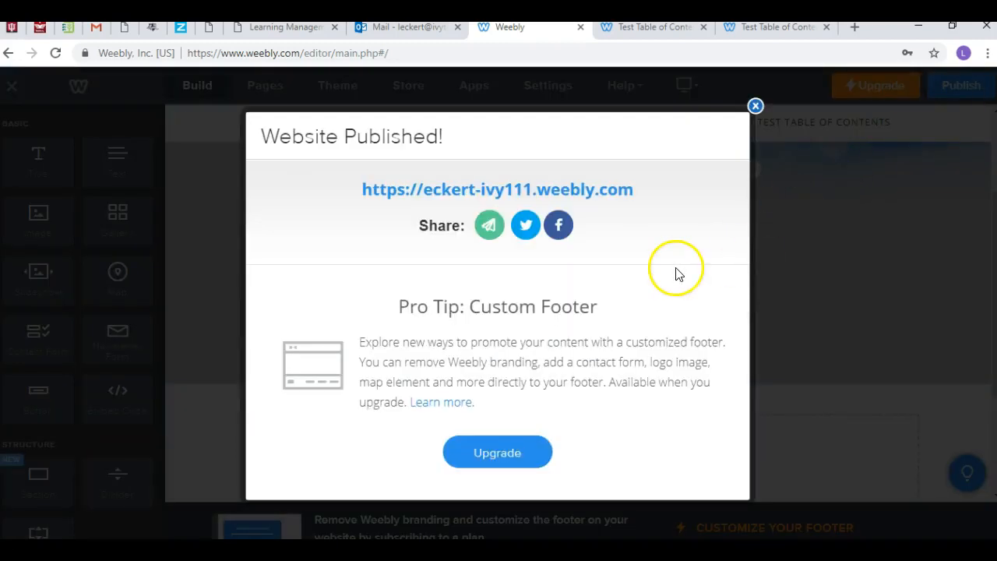
click(561, 195)
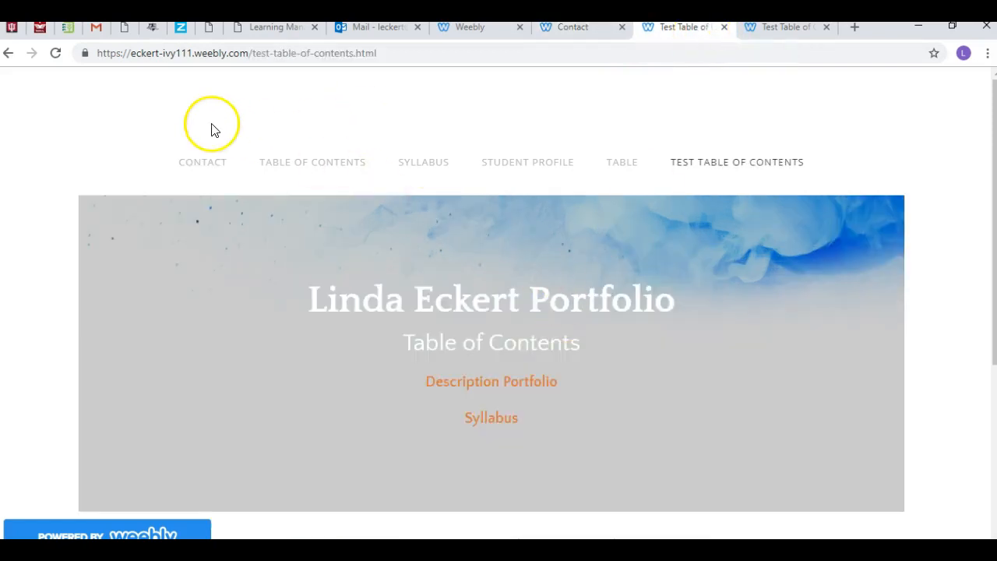
click(57, 52)
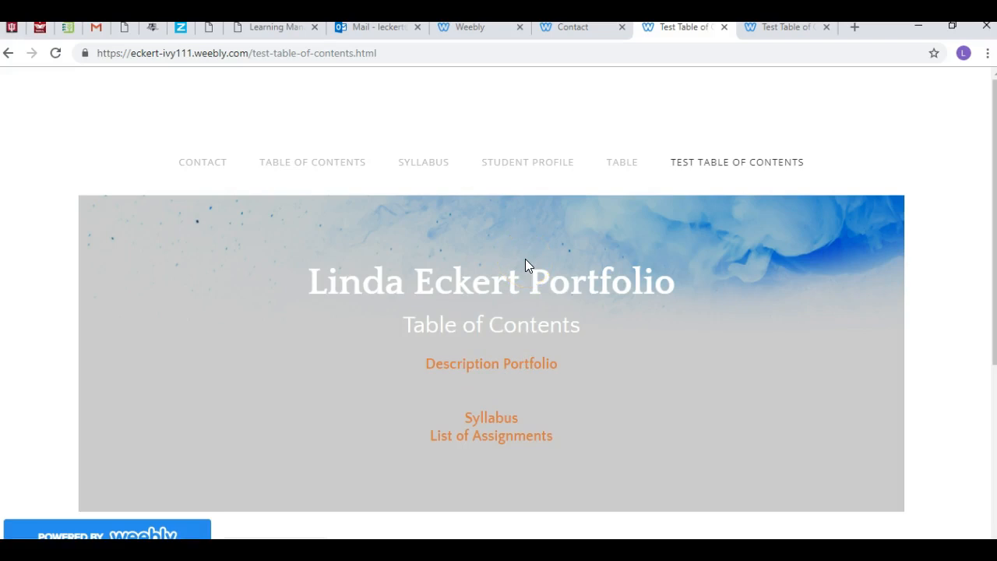
click(621, 28)
click(496, 35)
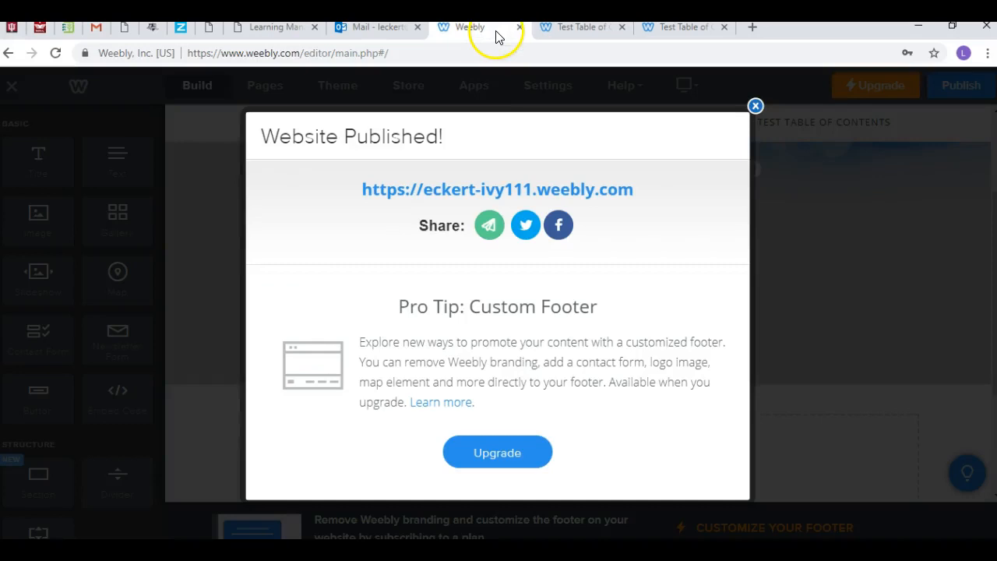
click(755, 108)
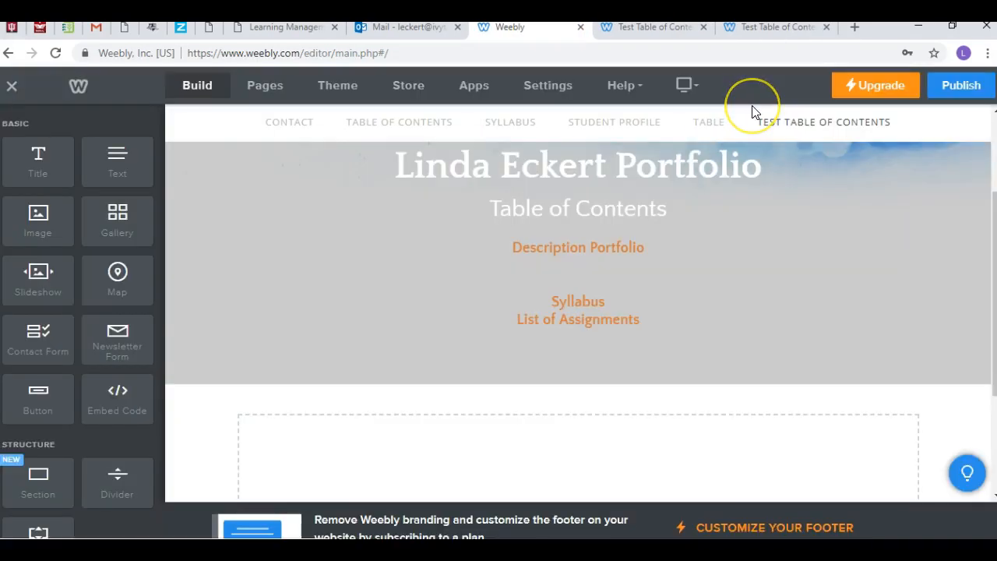
Step: Bring up the delete option for the empty text element above the portfolio title without deleting it, and open the Contact page
click(822, 231)
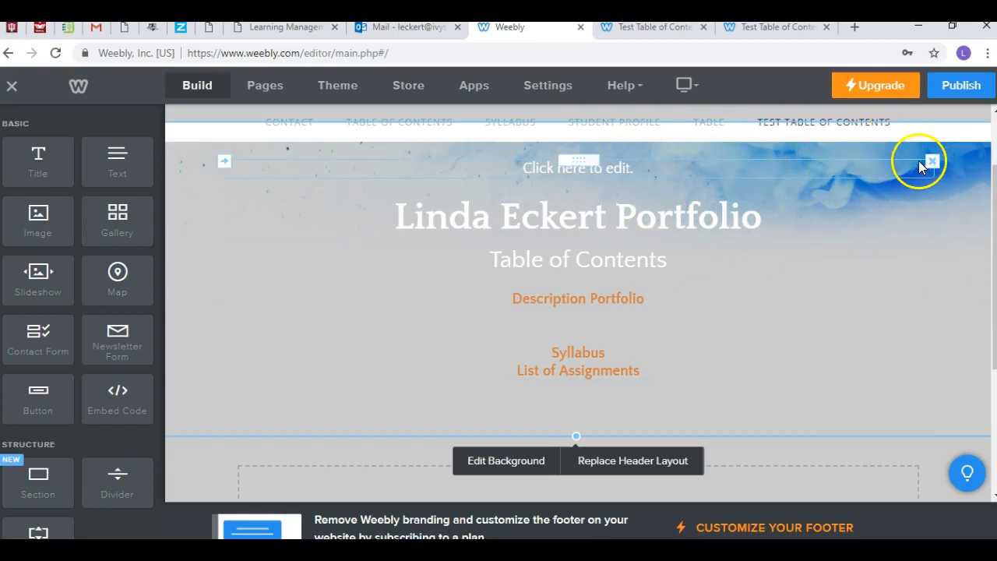
click(933, 164)
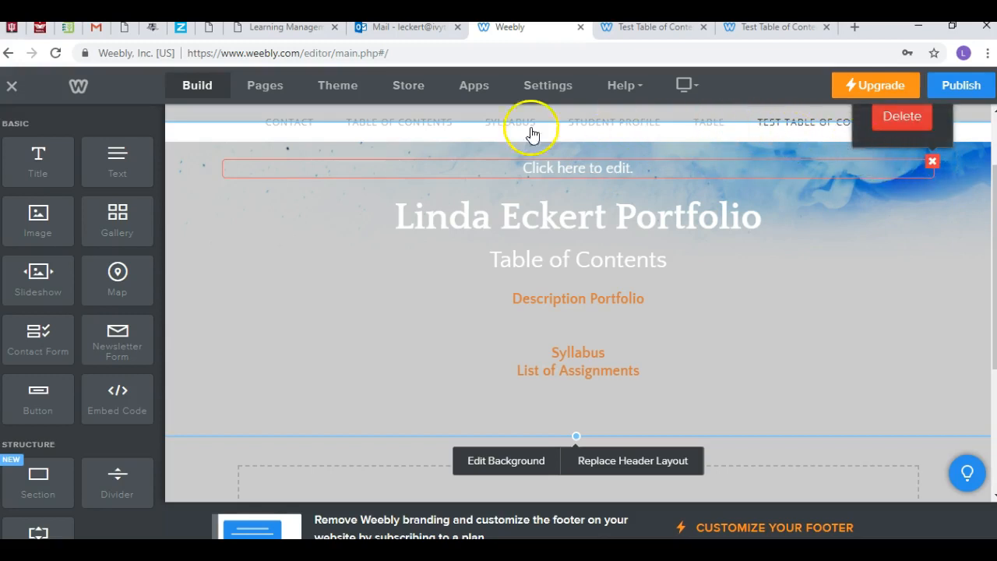
click(292, 129)
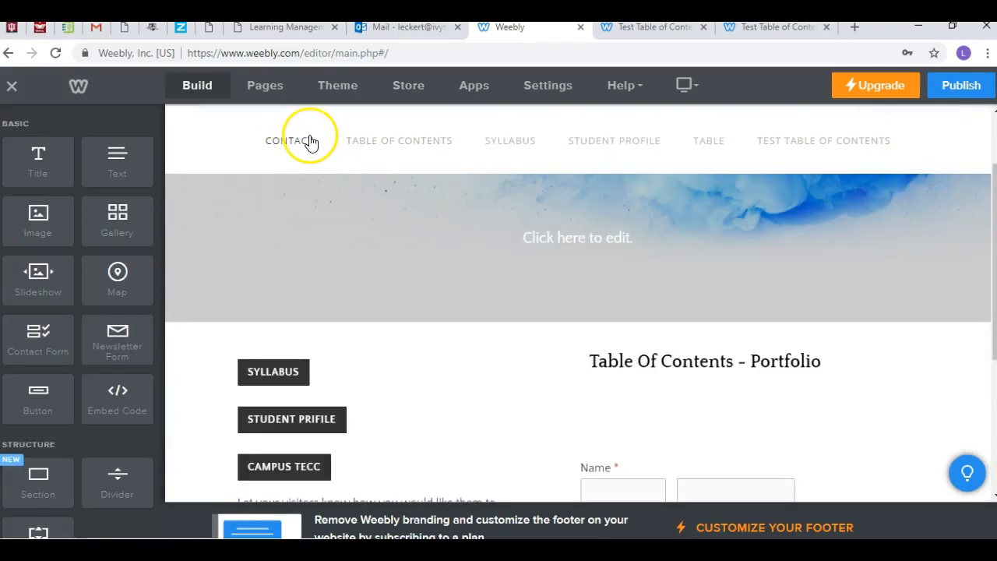
Step: Look through the Table of Contents, Syllabus and Student Profile pages, and delete the Contact page from the site
click(370, 145)
click(496, 150)
click(596, 145)
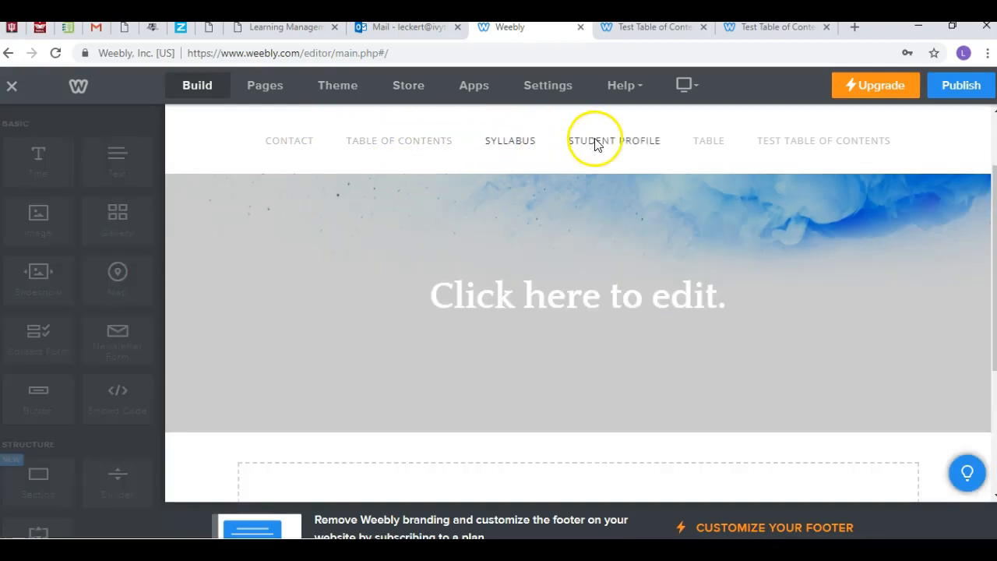
click(265, 87)
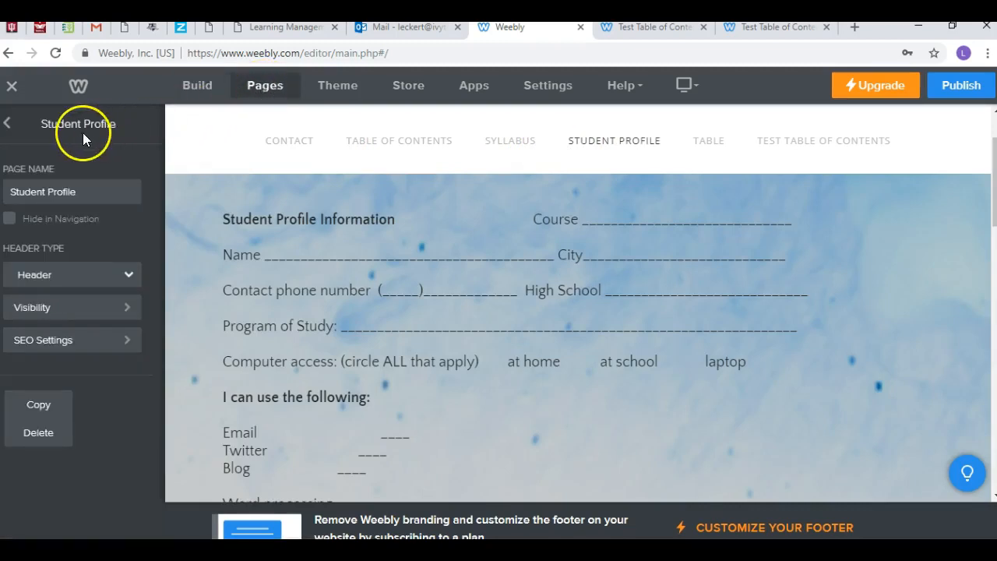
click(7, 125)
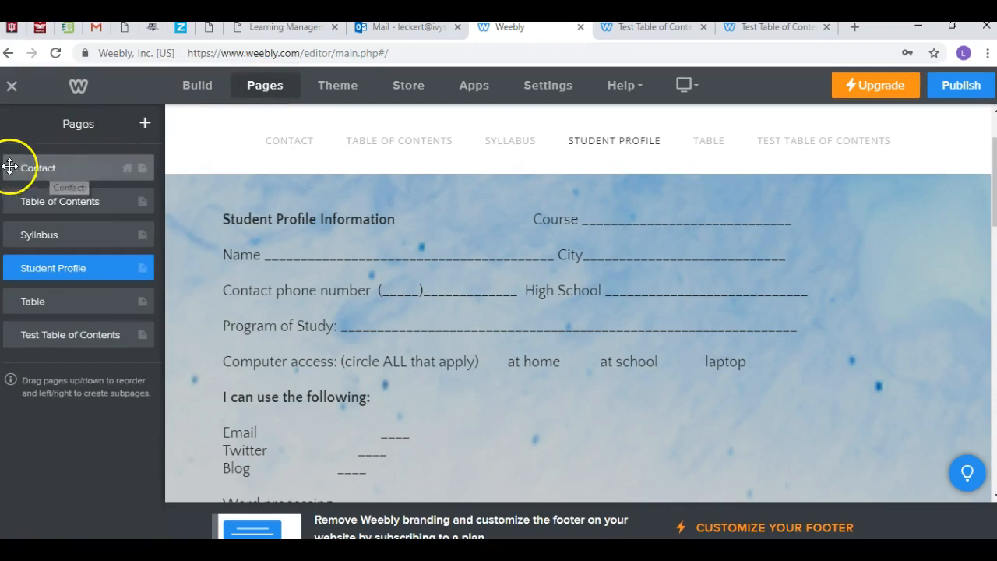
click(116, 166)
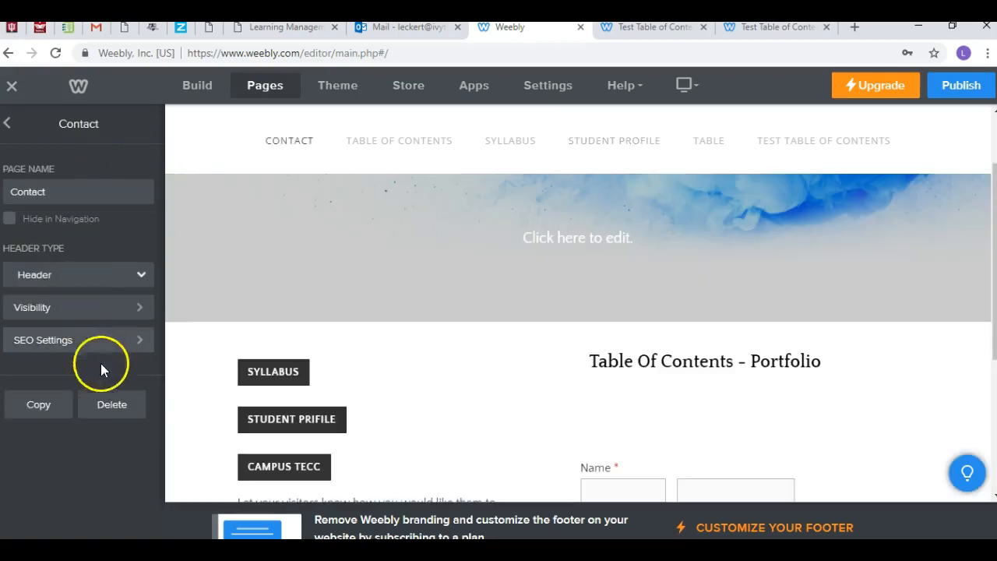
click(108, 403)
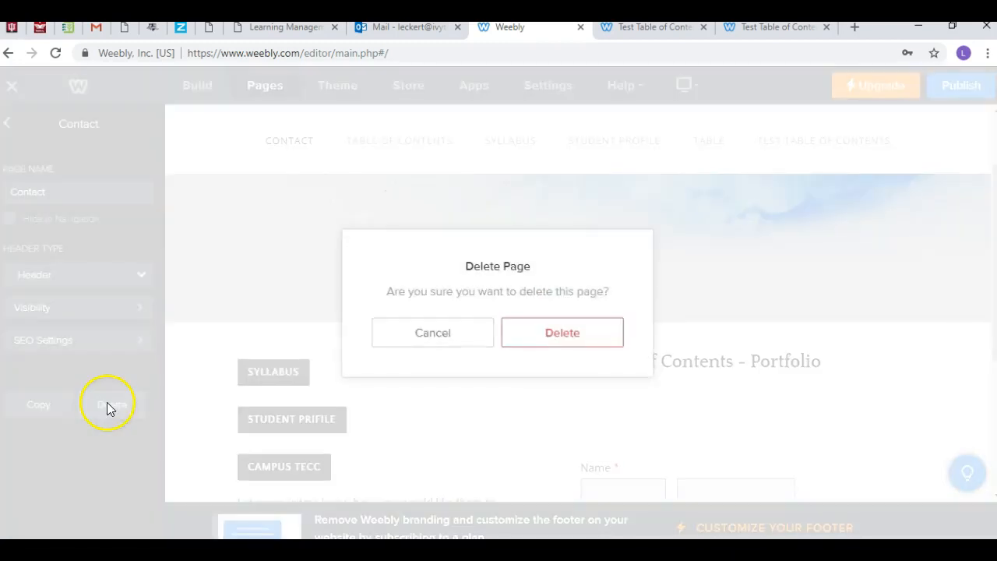
click(541, 337)
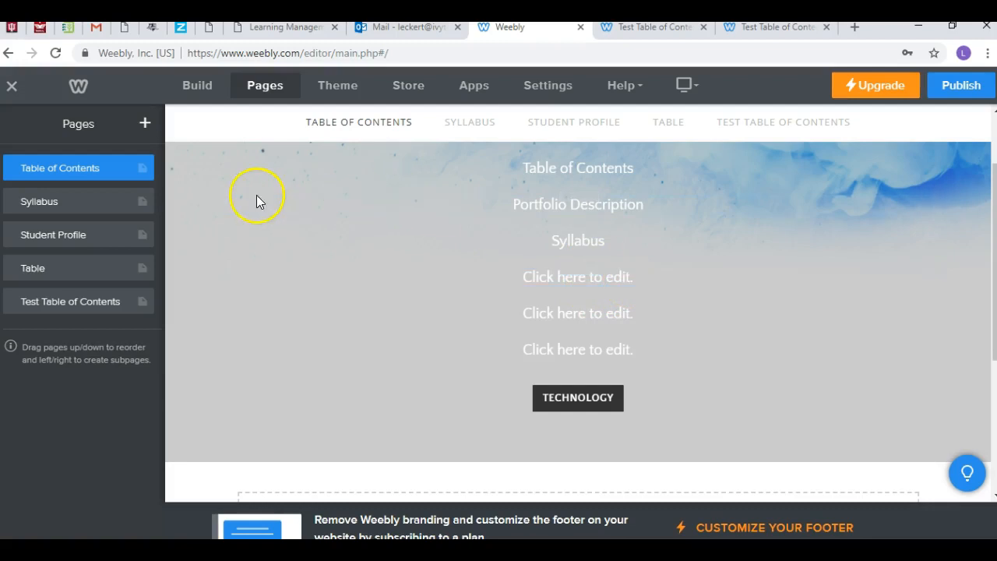
Step: Open the Test Table of Contents page to review its entries and page settings, and return to the building elements
click(78, 301)
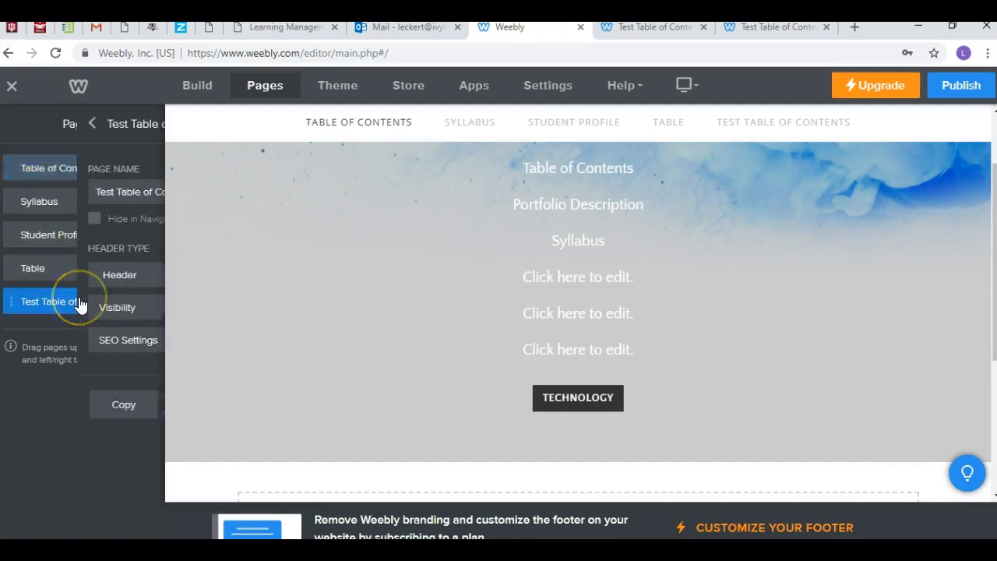
click(570, 418)
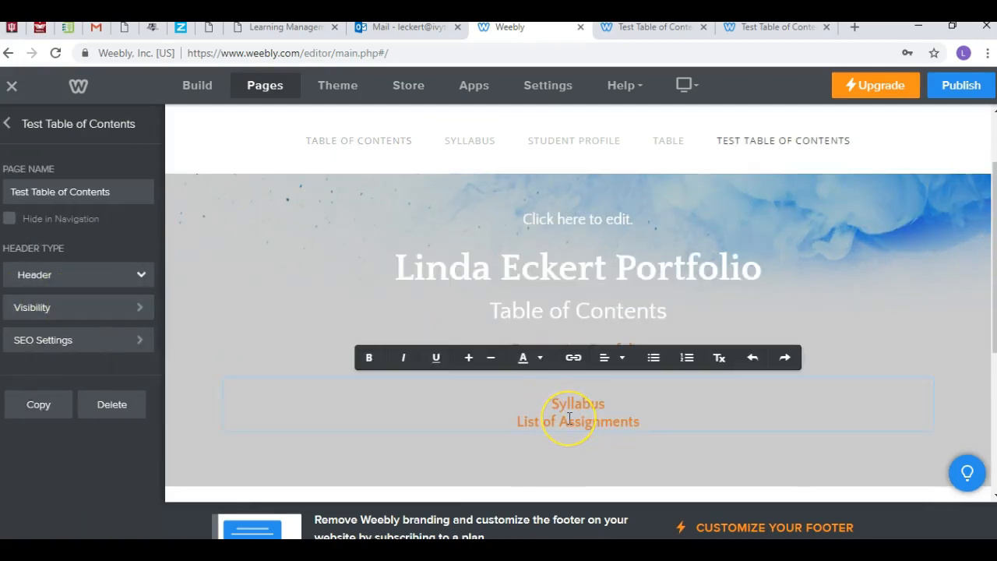
click(617, 406)
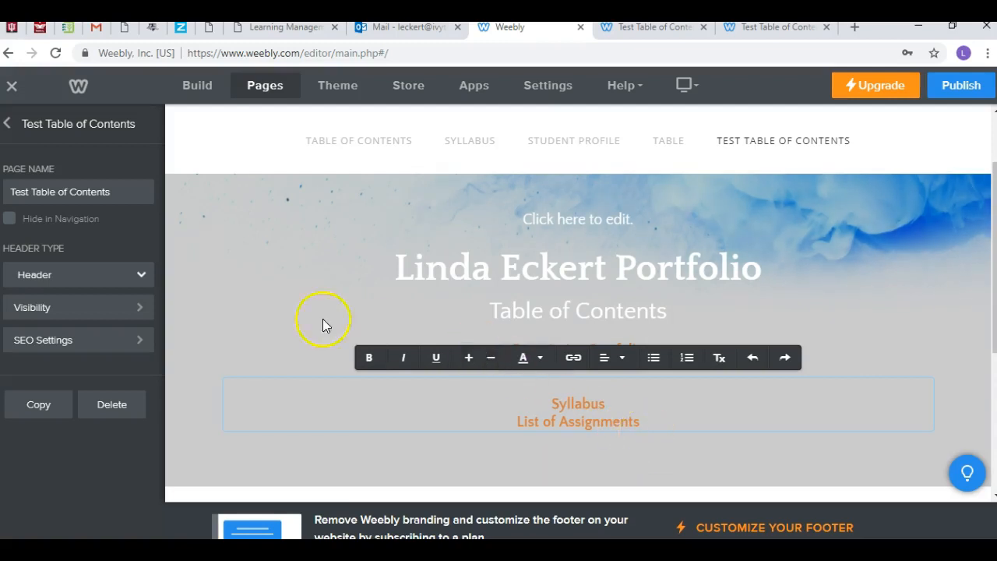
click(90, 191)
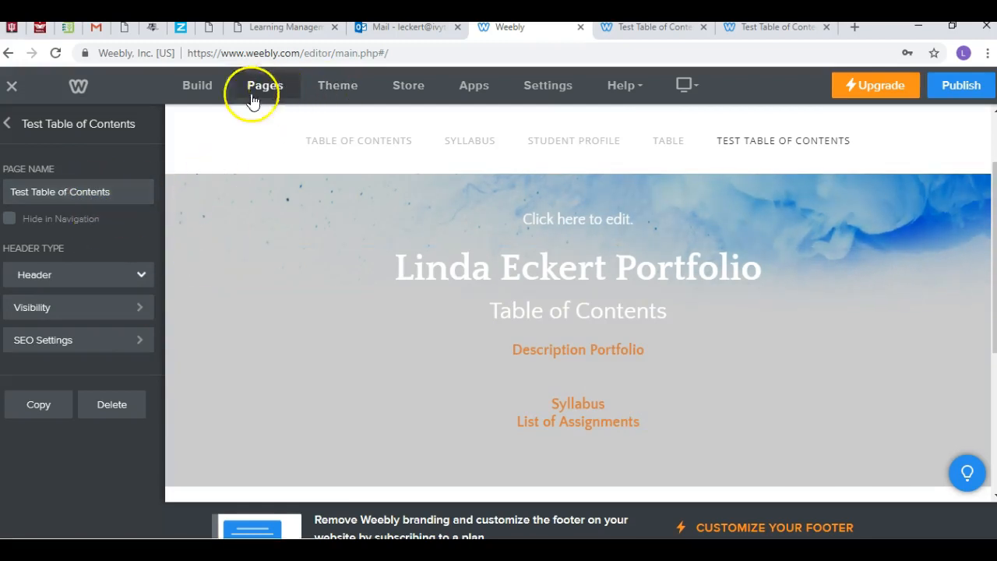
click(198, 95)
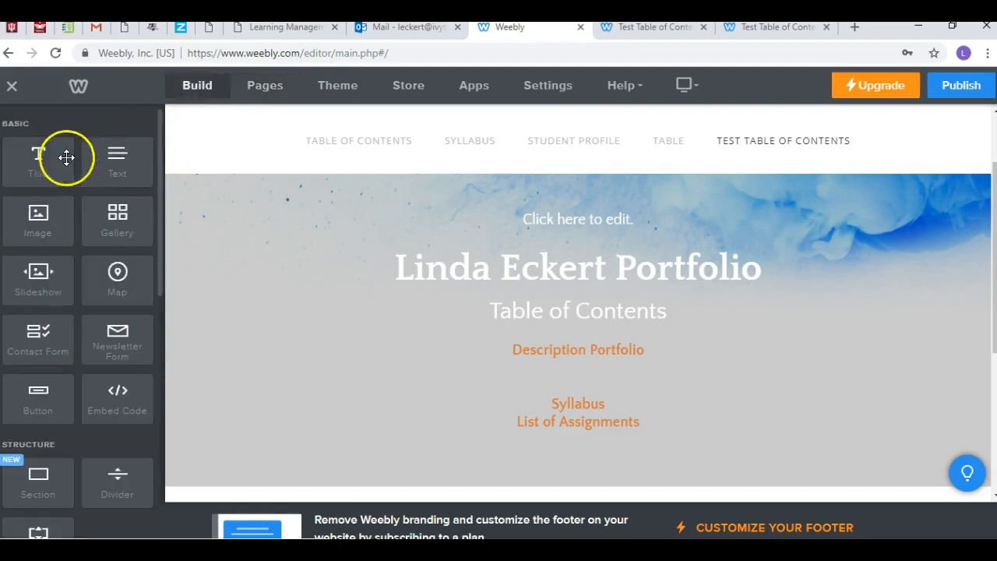
click(361, 304)
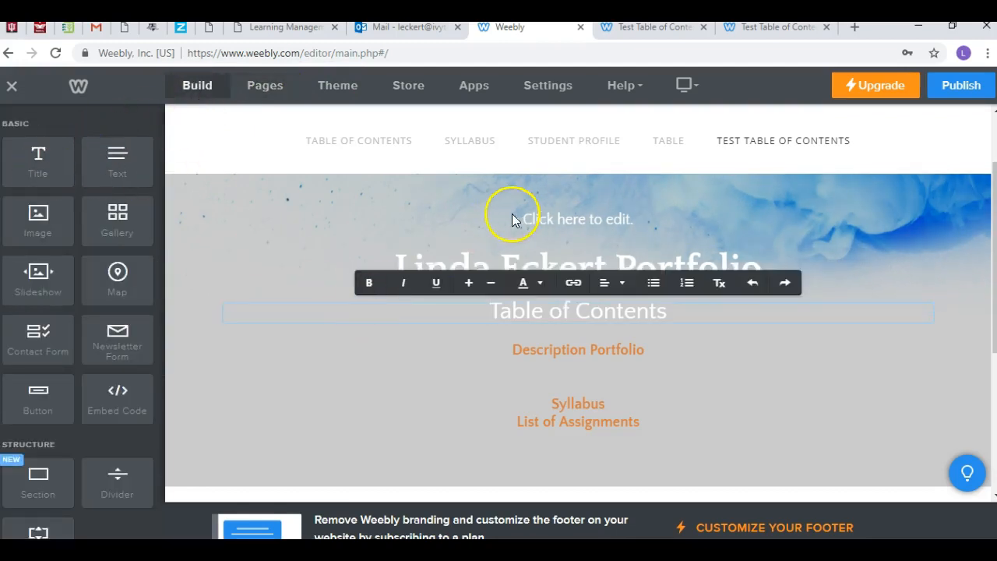
Step: Open the Table of Contents page and add a button between the last placeholder text and the Technology button
click(386, 147)
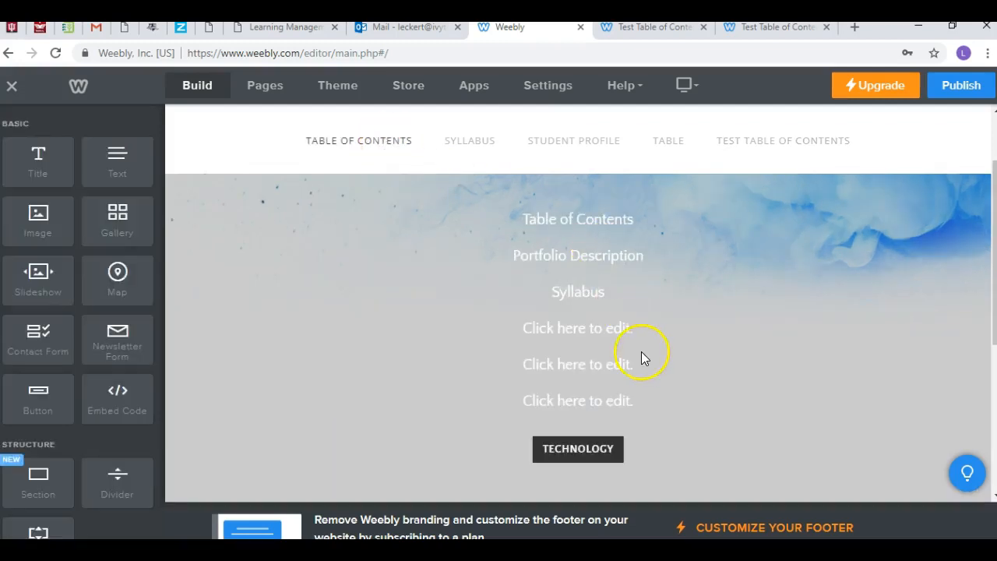
click(623, 330)
click(626, 380)
click(626, 394)
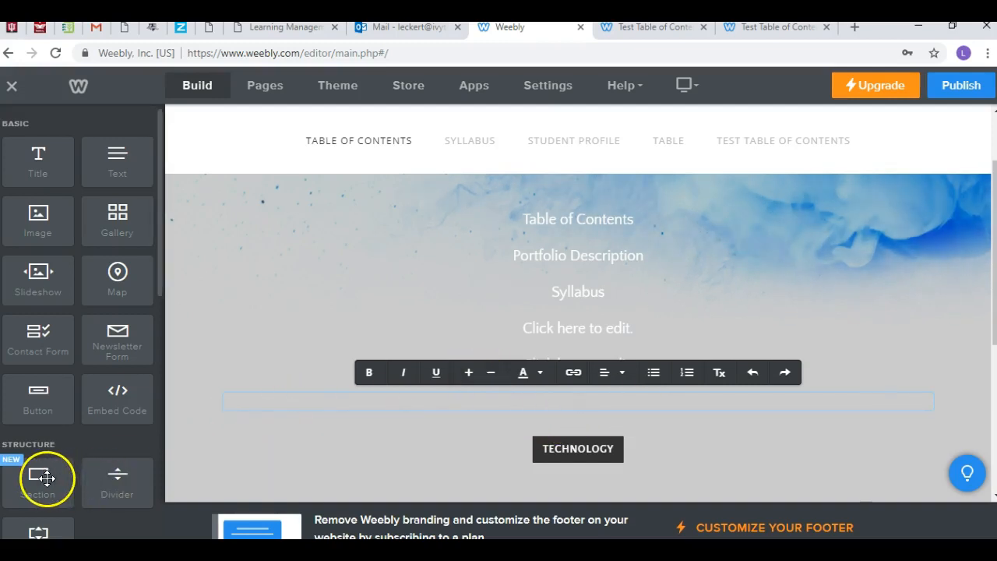
click(46, 402)
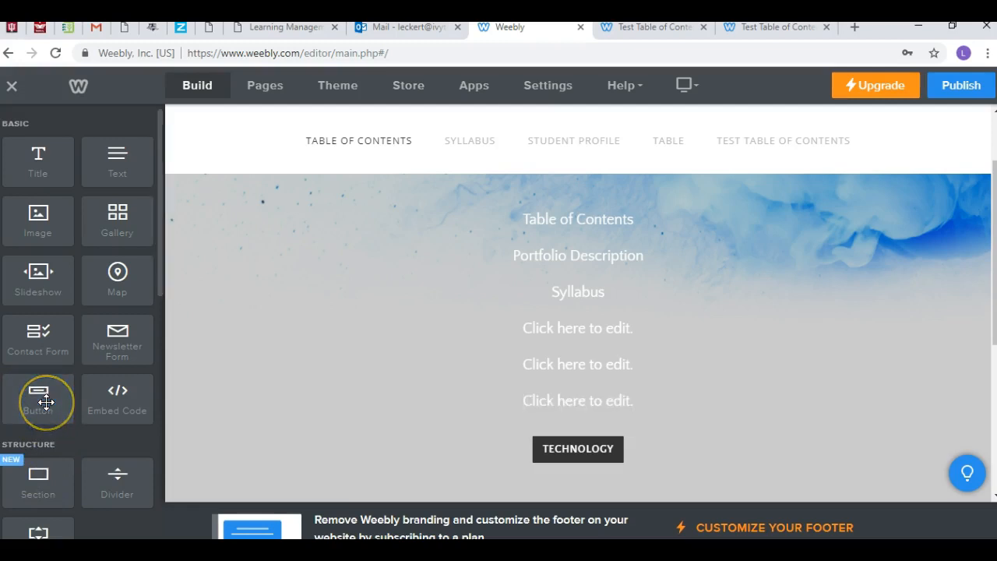
drag(46, 402, 483, 427)
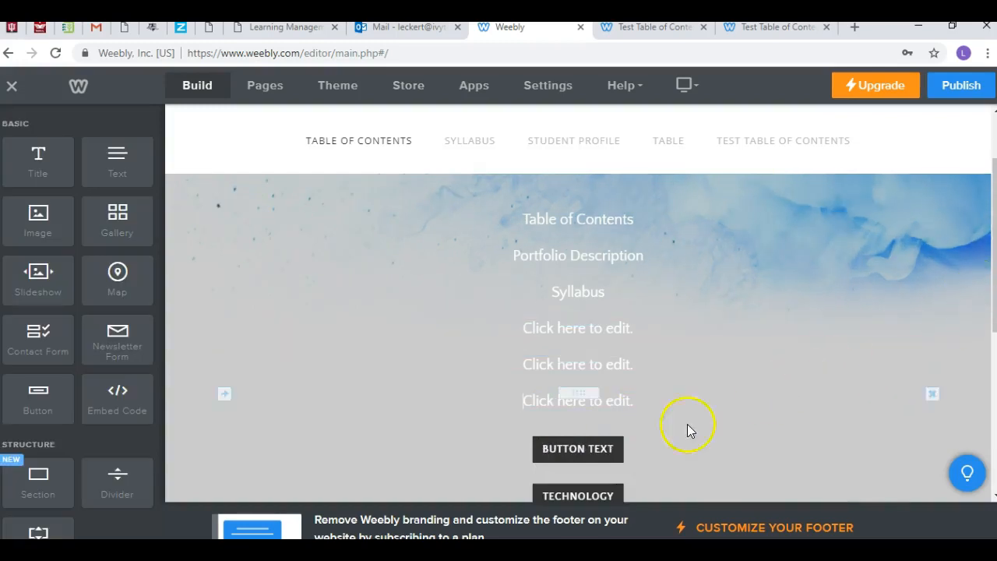
Step: Set the new button's text to "Habits Assignment"
click(605, 448)
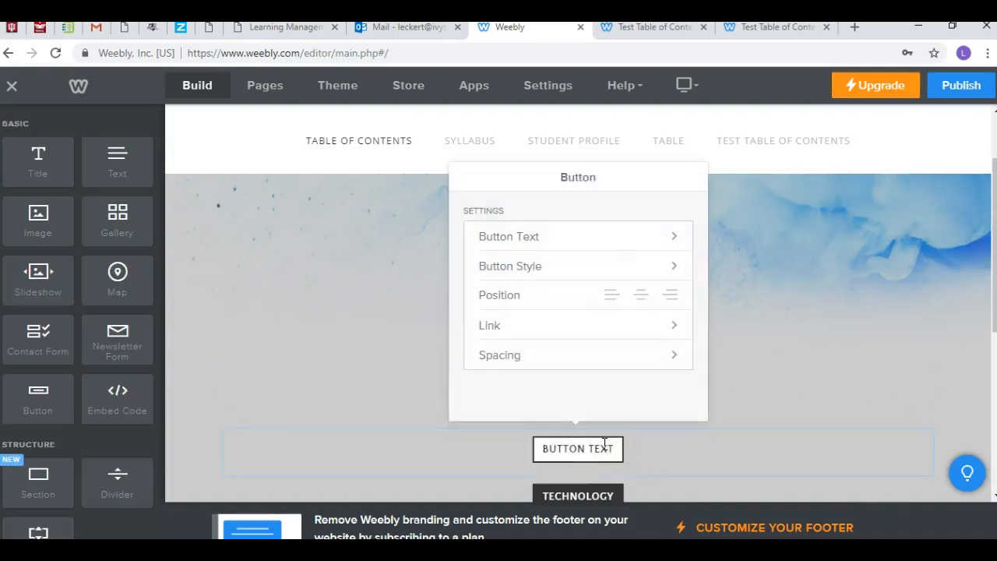
click(668, 237)
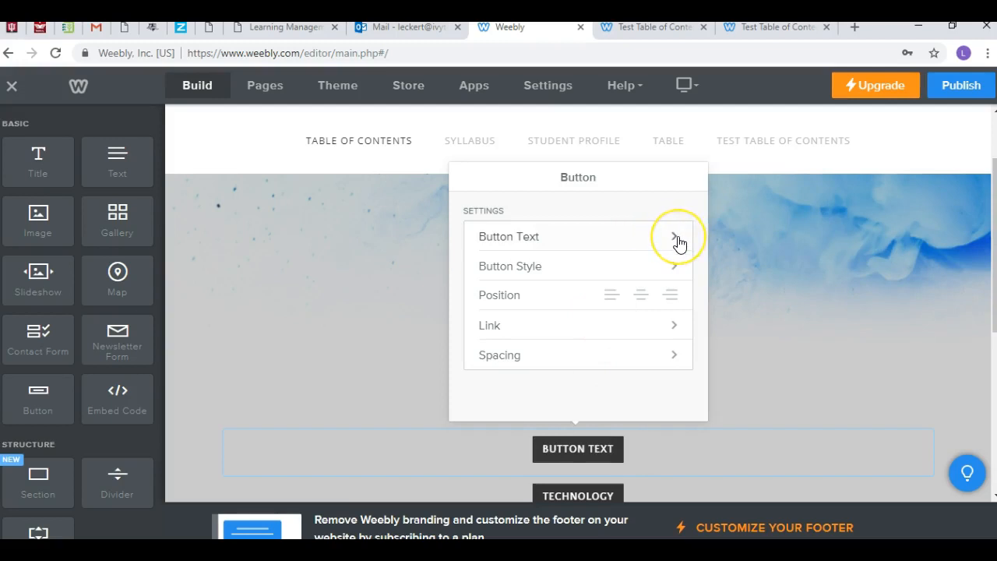
click(662, 239)
text(Hab)
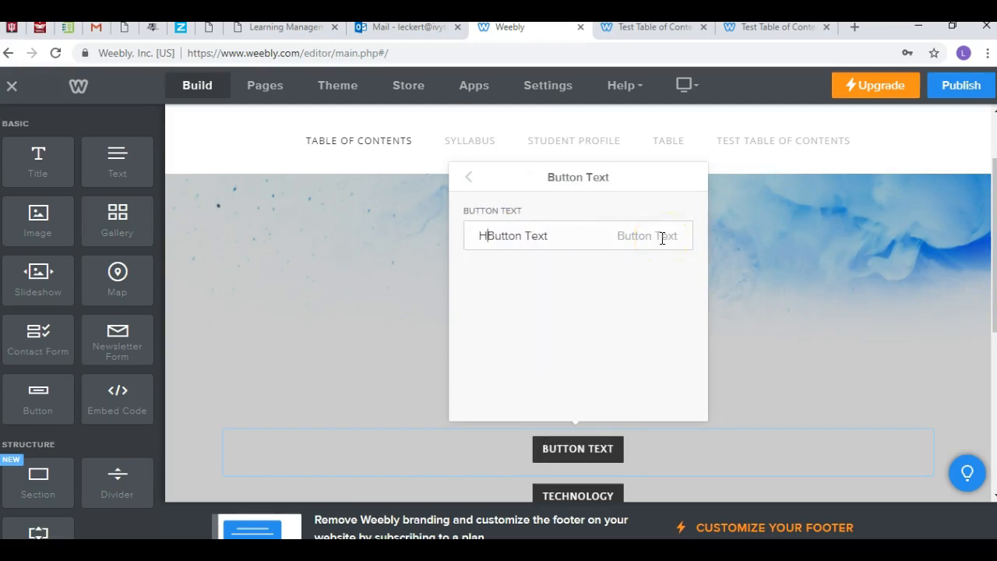
text(its)
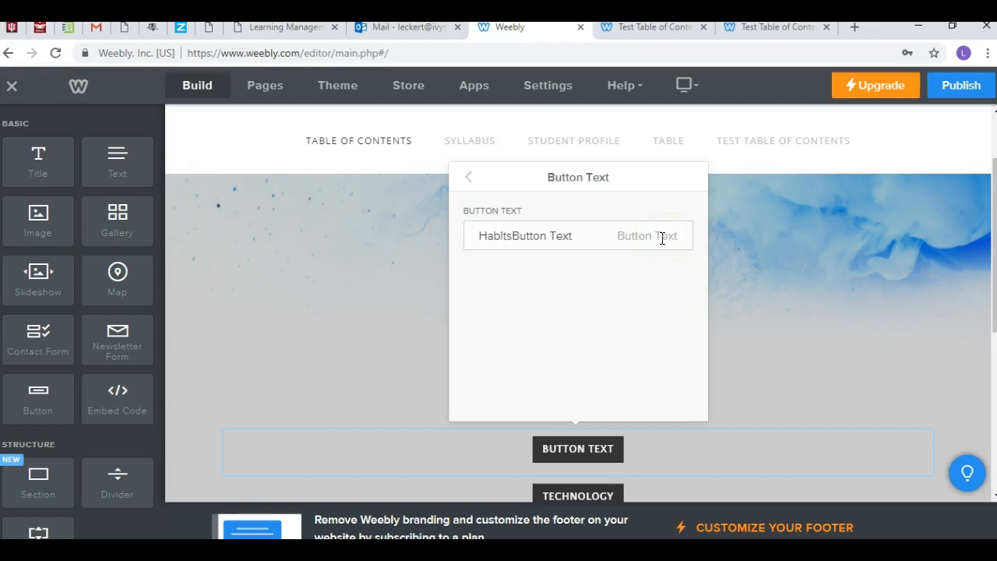
key(Delete)
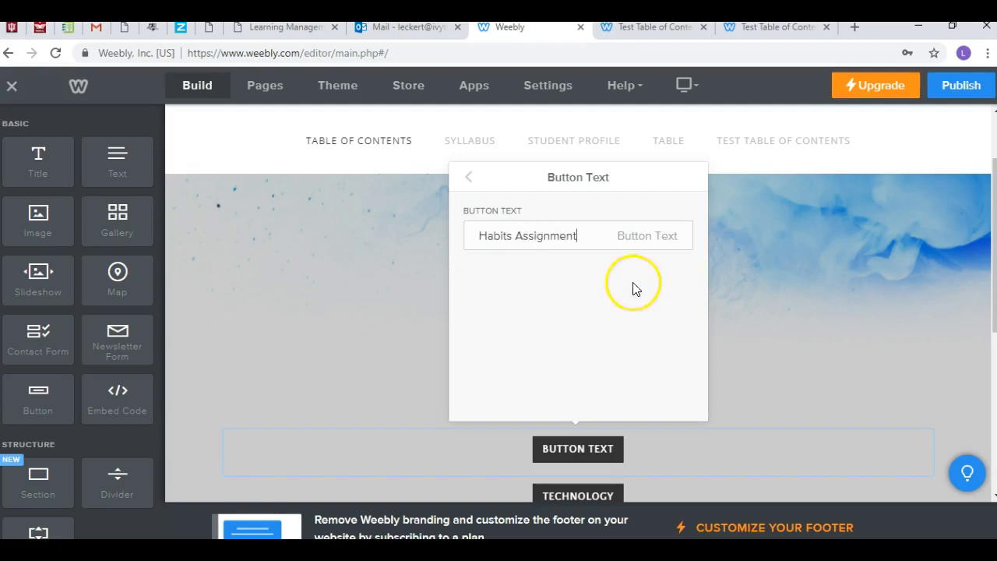
click(469, 178)
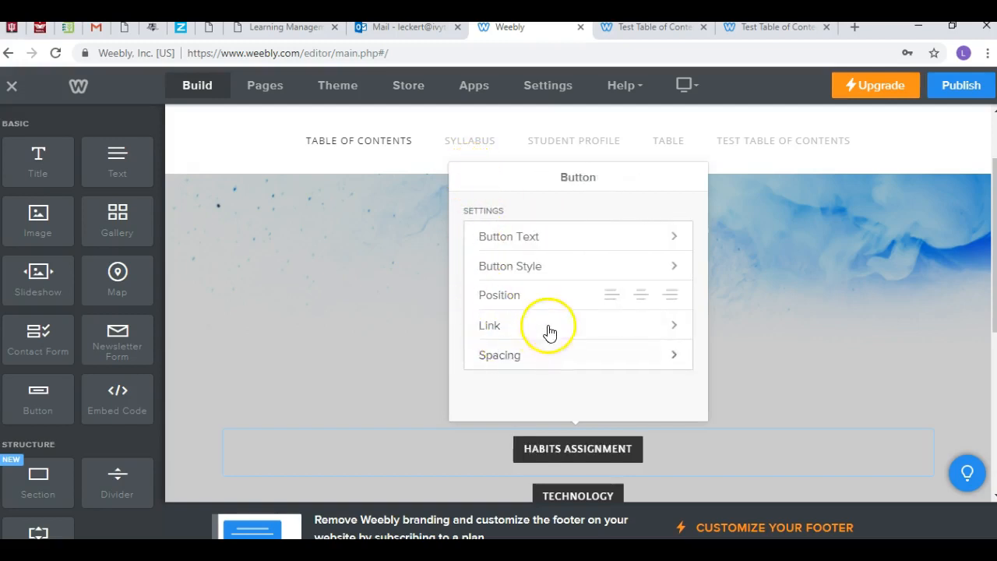
Step: Link the Habits Assignment button to a newly uploaded file, Make a Habit Break a Habit.2.rtf from the Portfolio folder, opening in a new window
click(670, 329)
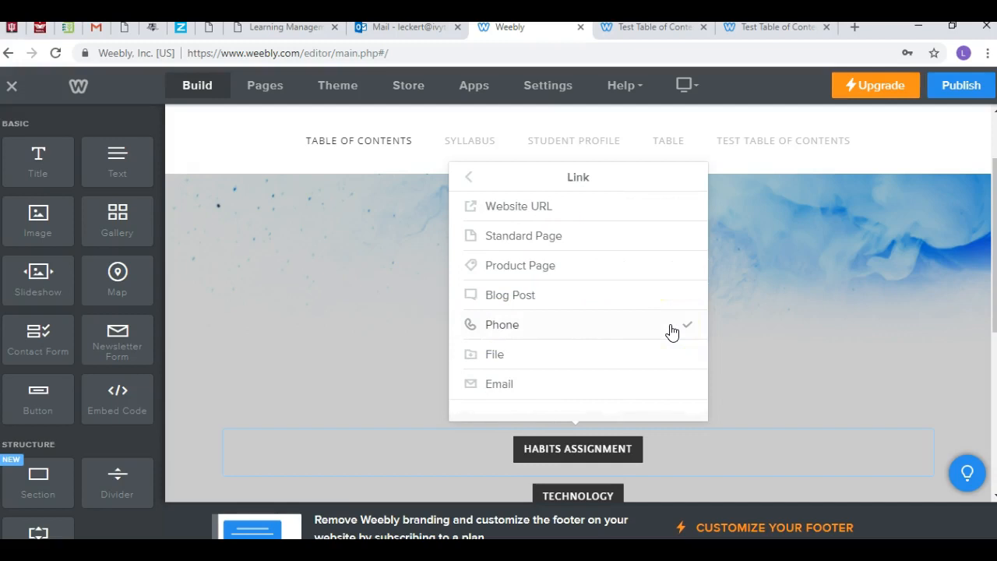
click(499, 355)
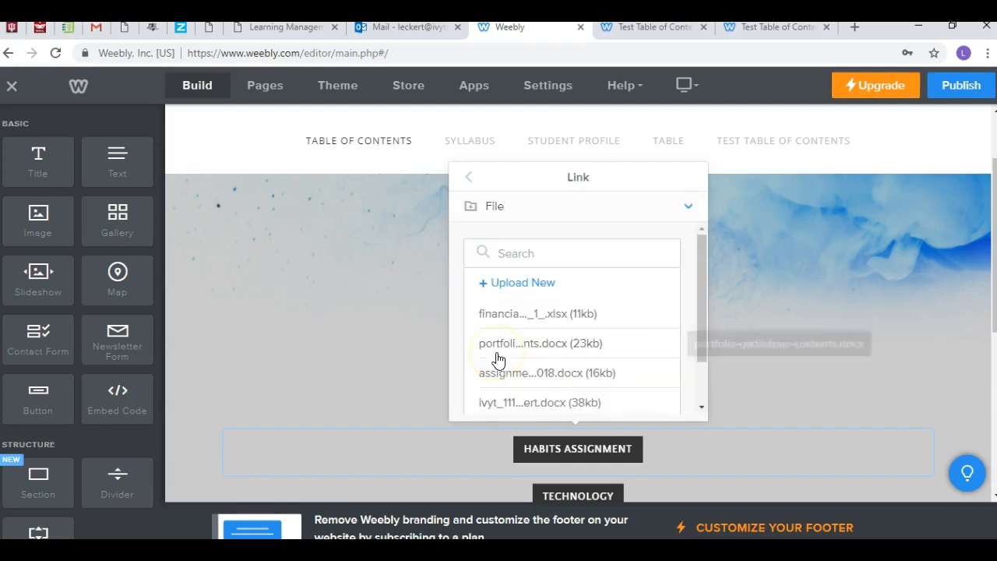
click(511, 284)
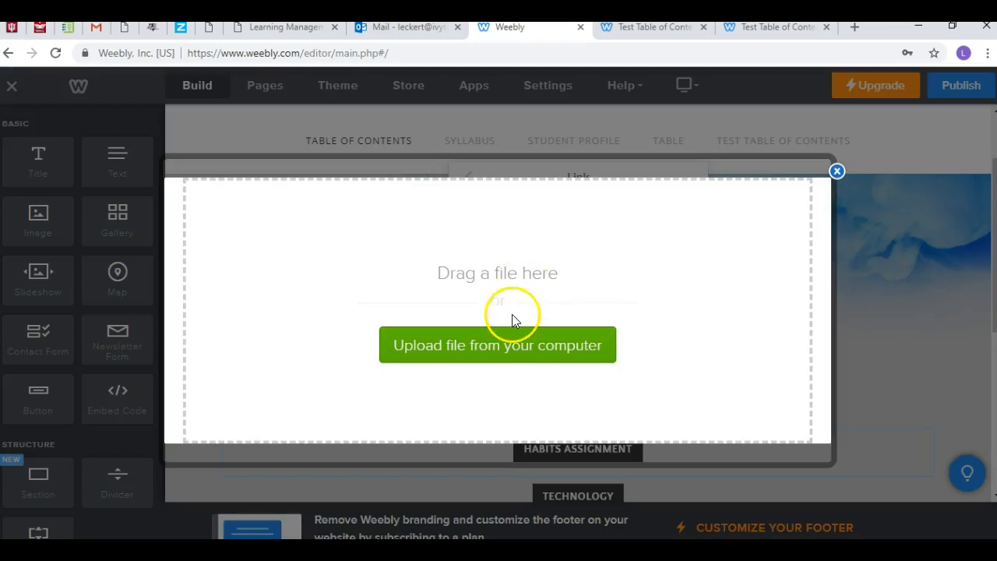
click(508, 333)
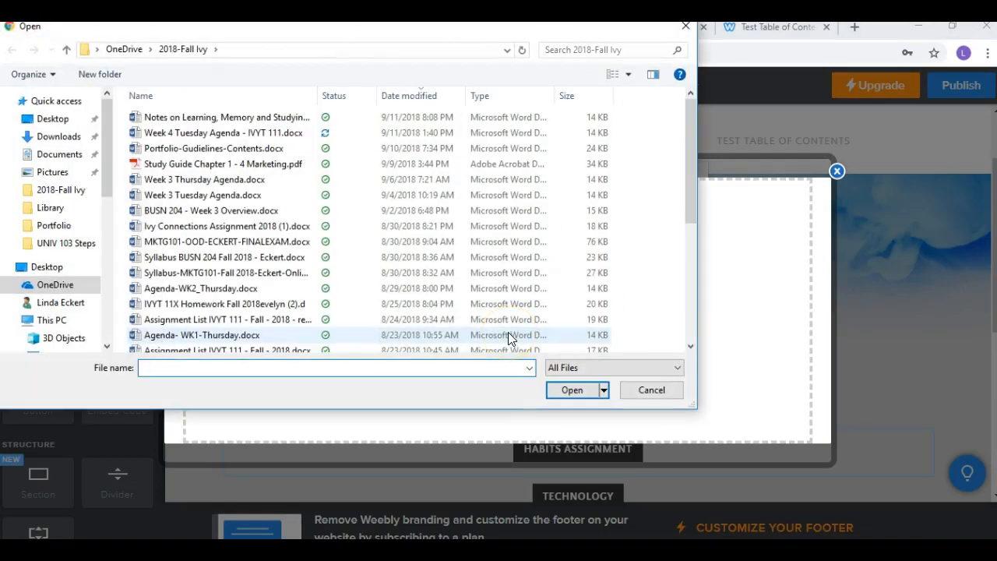
click(217, 58)
click(221, 81)
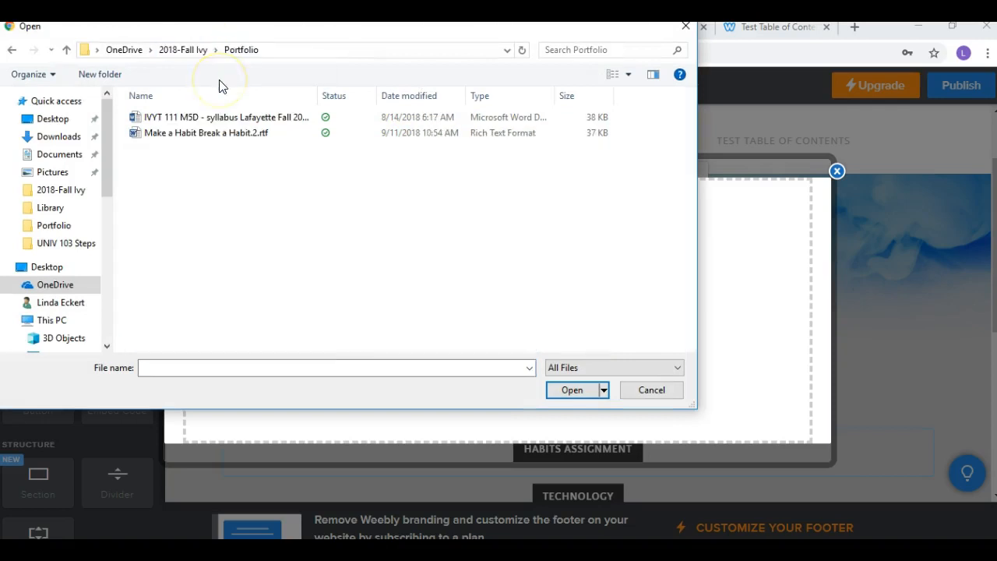
click(226, 139)
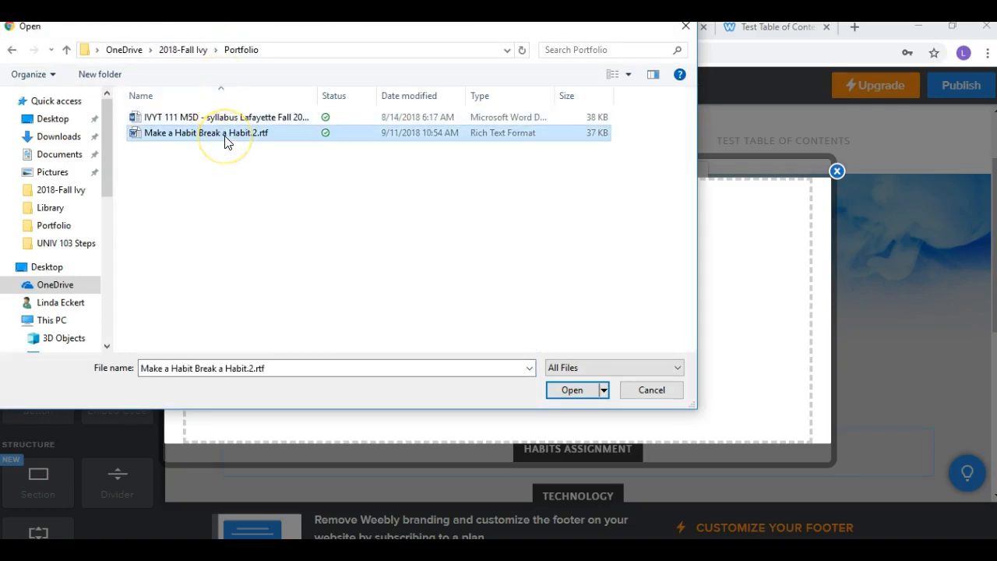
click(568, 393)
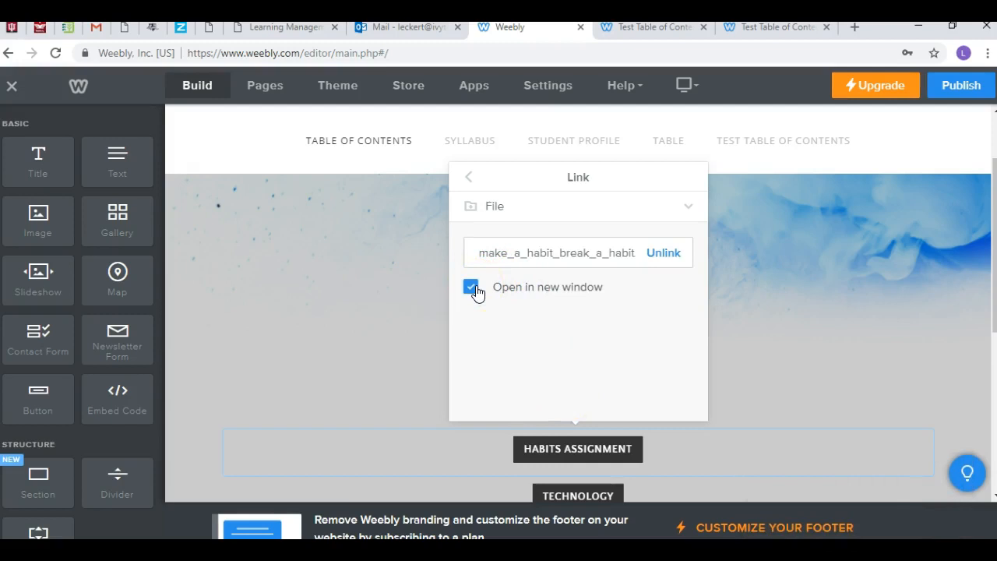
click(469, 179)
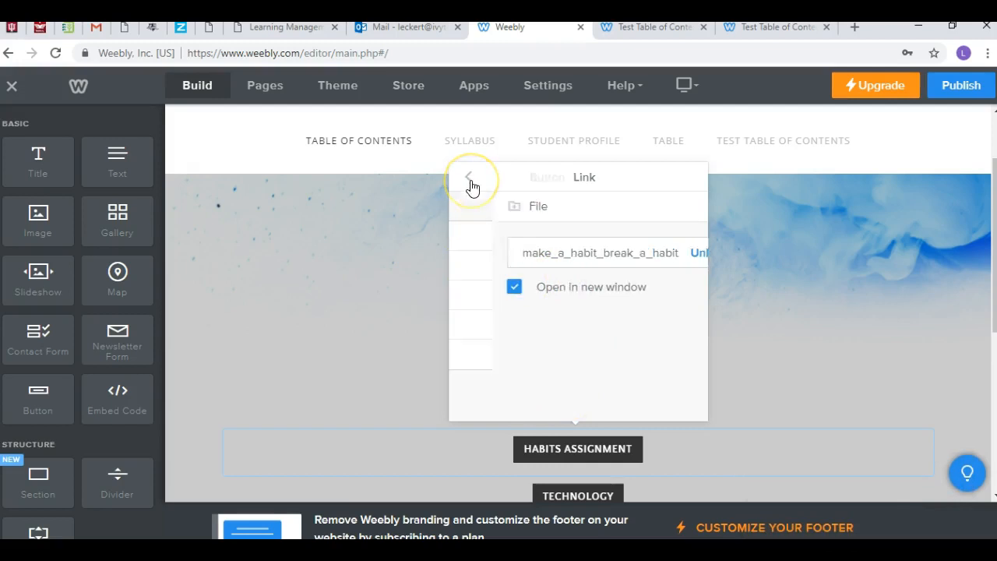
click(400, 216)
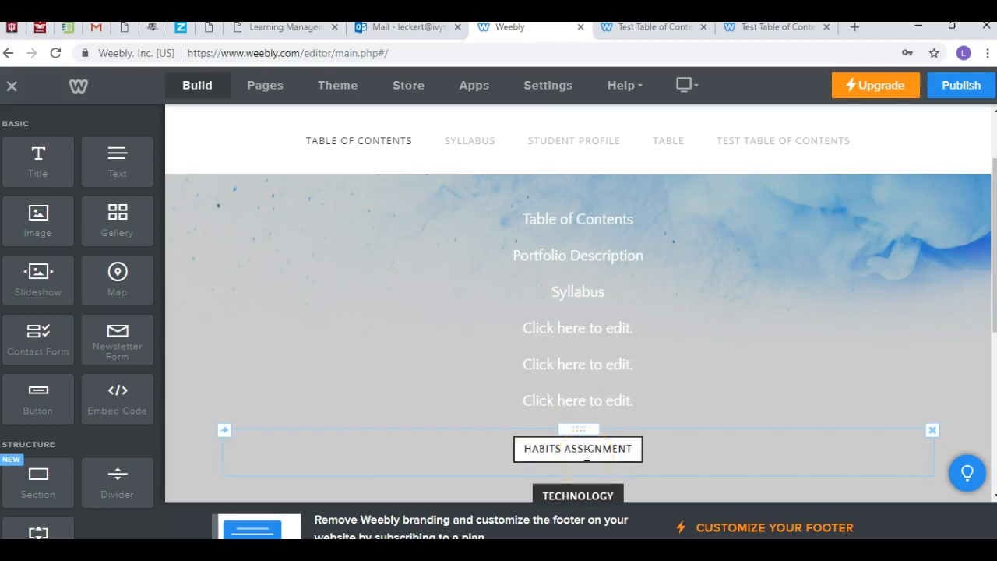
mouse_move(587, 455)
mouse_down()
mouse_move(583, 283)
mouse_move(584, 467)
mouse_up()
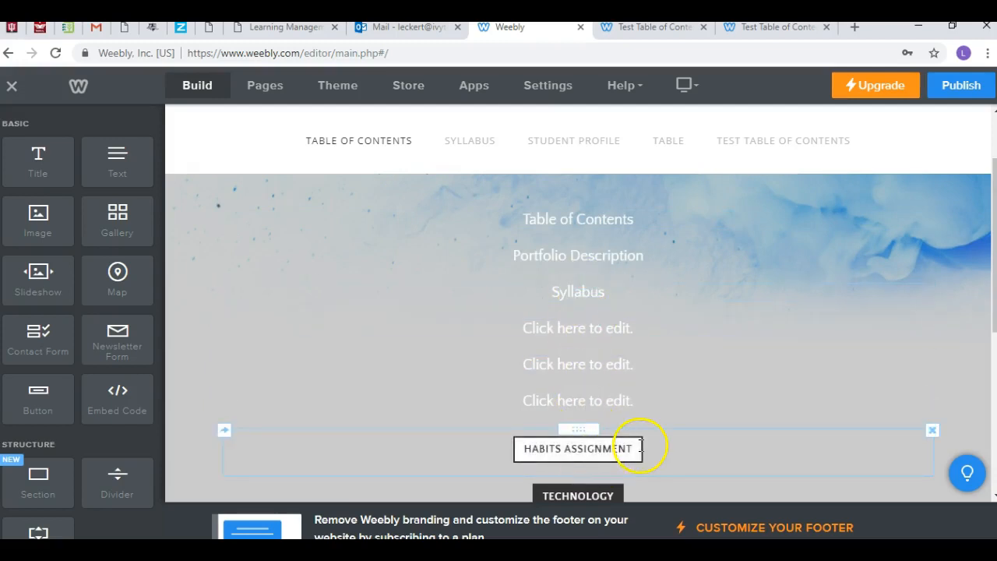